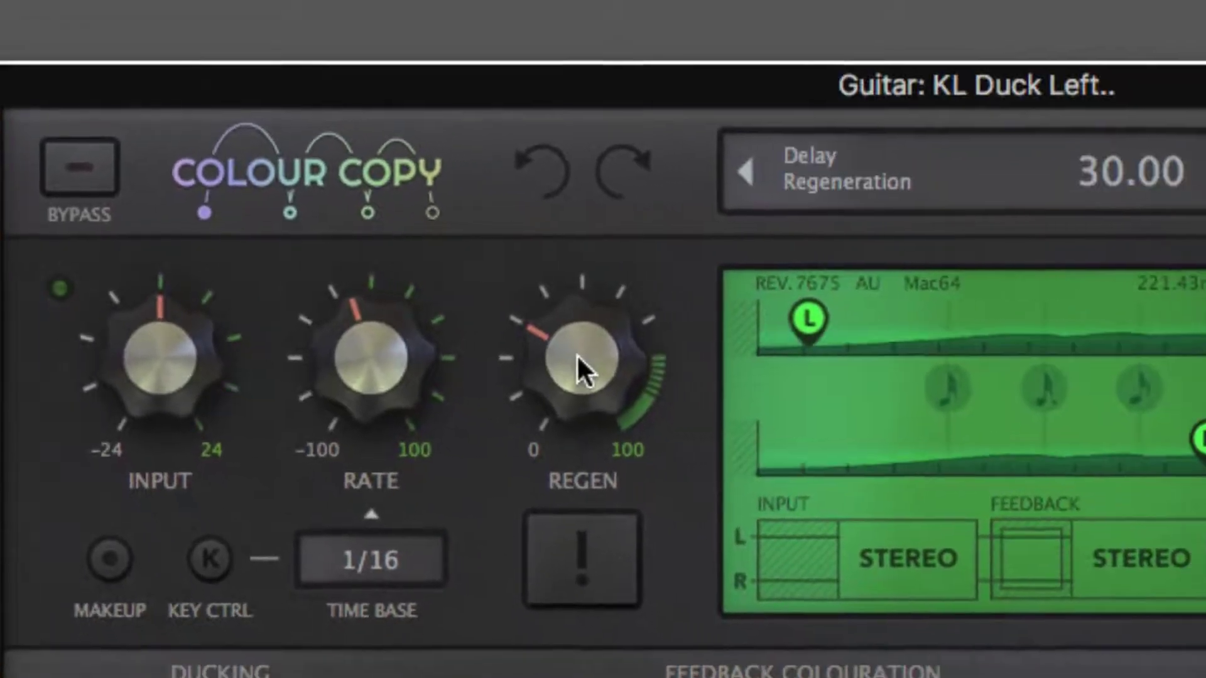
# Raise the REGEN knob to about 46.5 and the Modulation DEPTH to 28.
pyautogui.moveTo(662, 376); pyautogui.dragTo(659, 293)
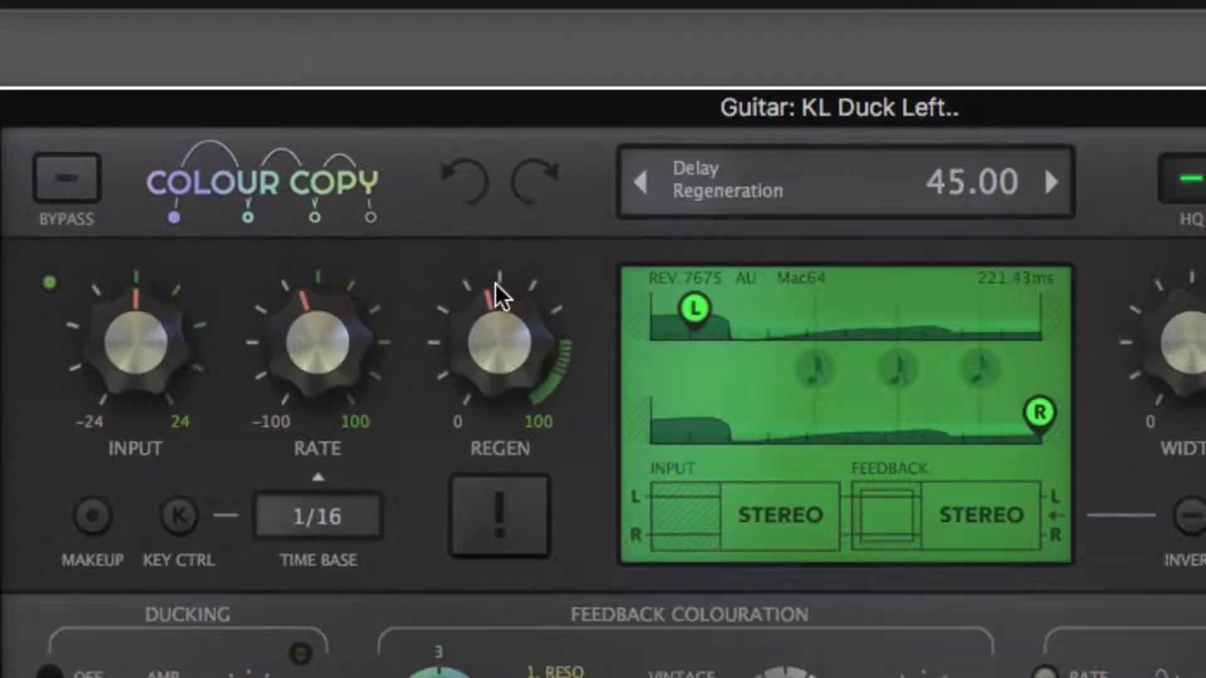
pyautogui.moveTo(495, 281); pyautogui.dragTo(495, 290)
pyautogui.moveTo(1078, 622); pyautogui.dragTo(1023, 544)
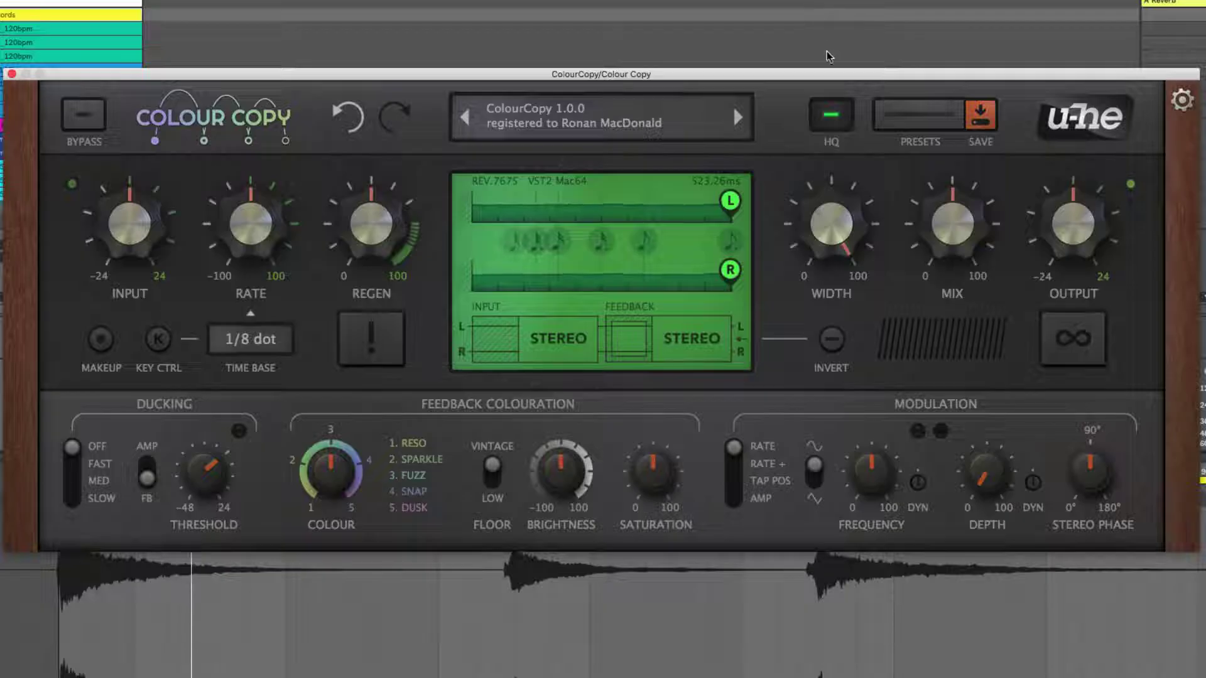
# In the preset browser, list the Local folders 01 Delay & Room, 02 Chorus & Flanger and 03 Panning & Tremolo.
pyautogui.click(924, 114)
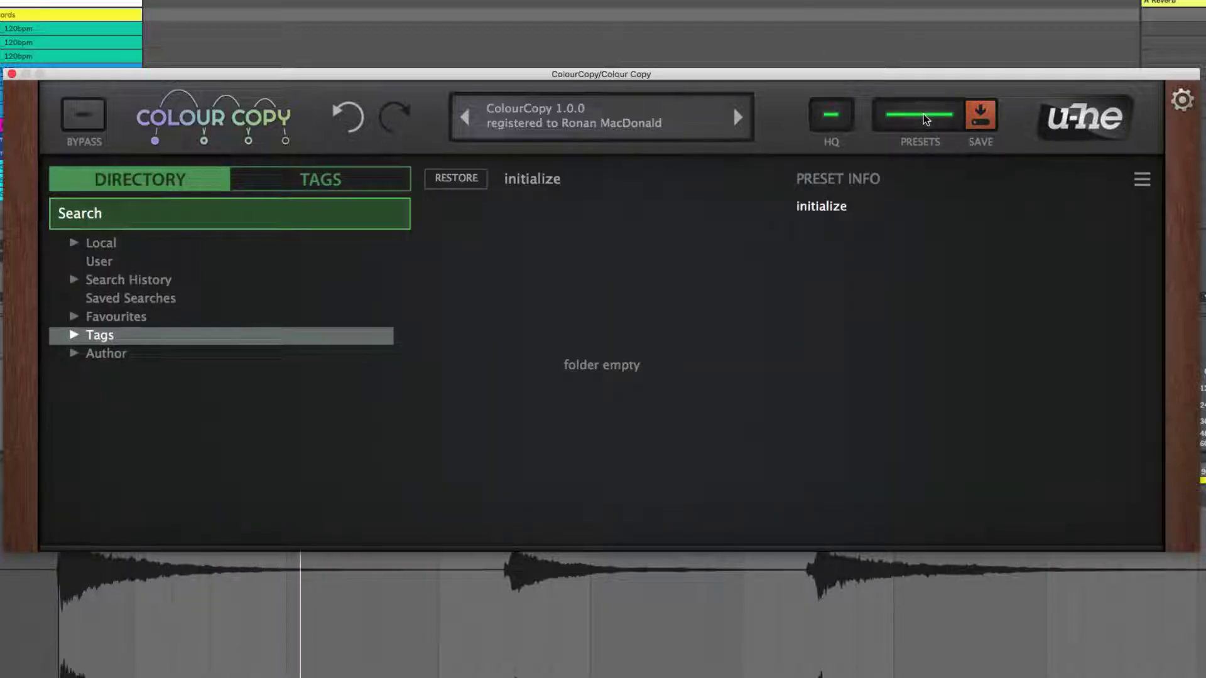
pyautogui.click(83, 245)
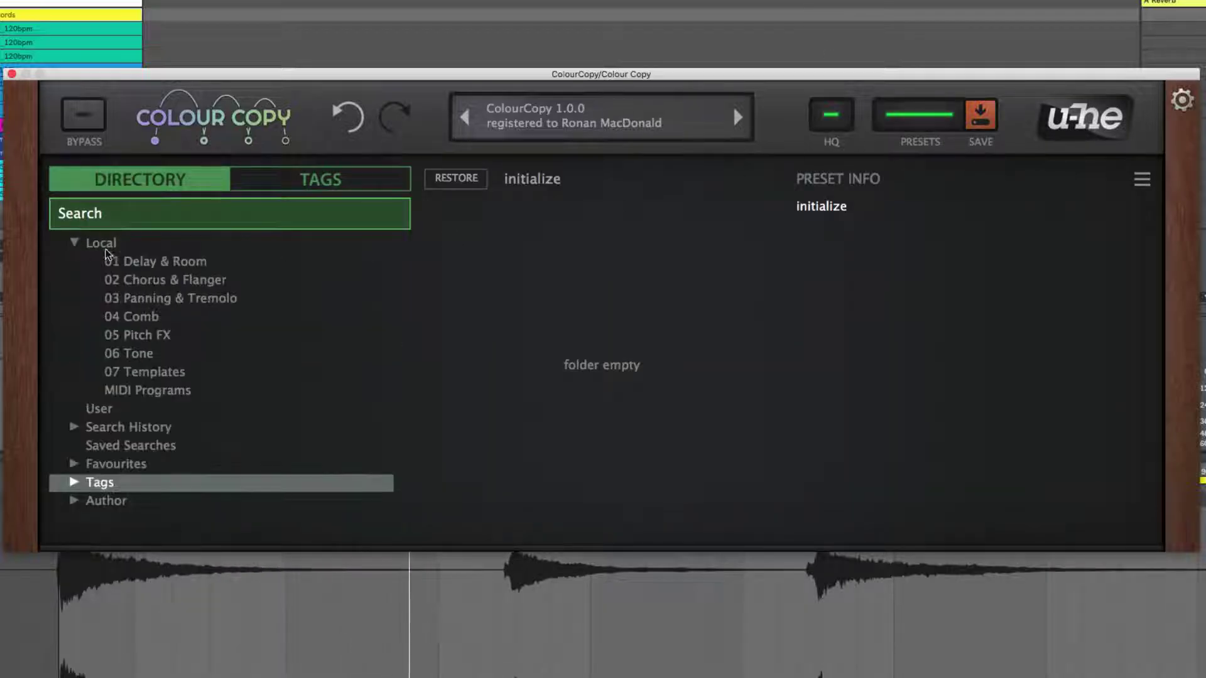
pyautogui.click(148, 263)
pyautogui.click(155, 282)
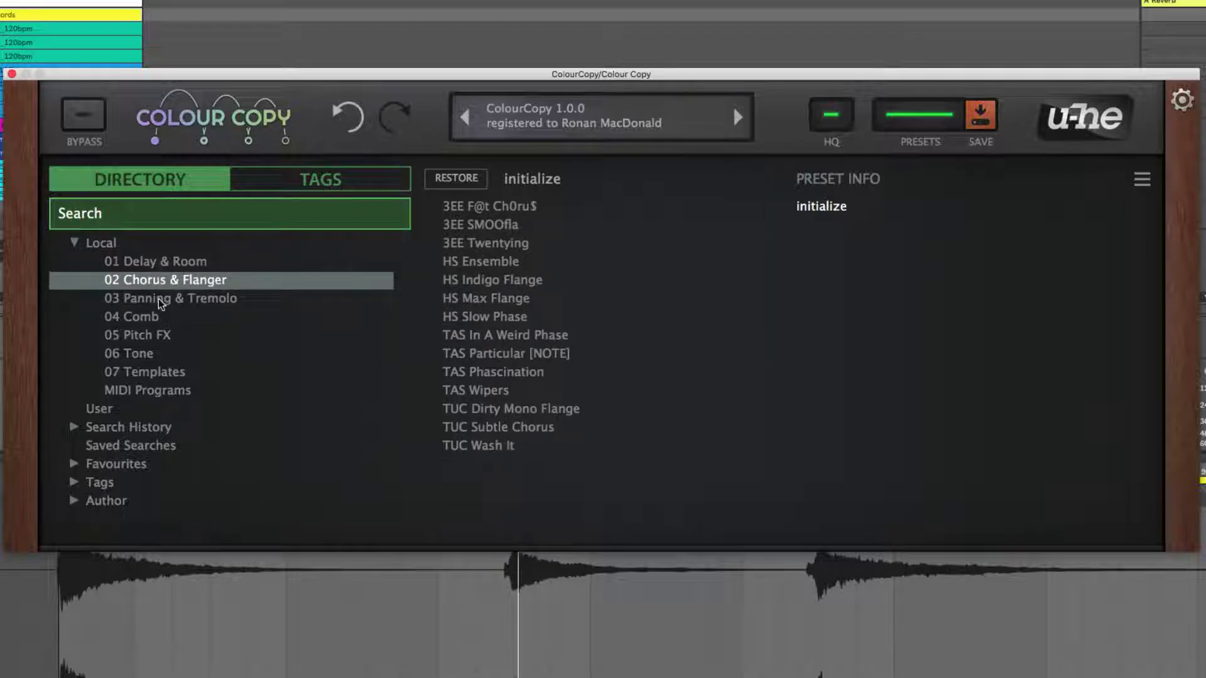
pyautogui.click(159, 301)
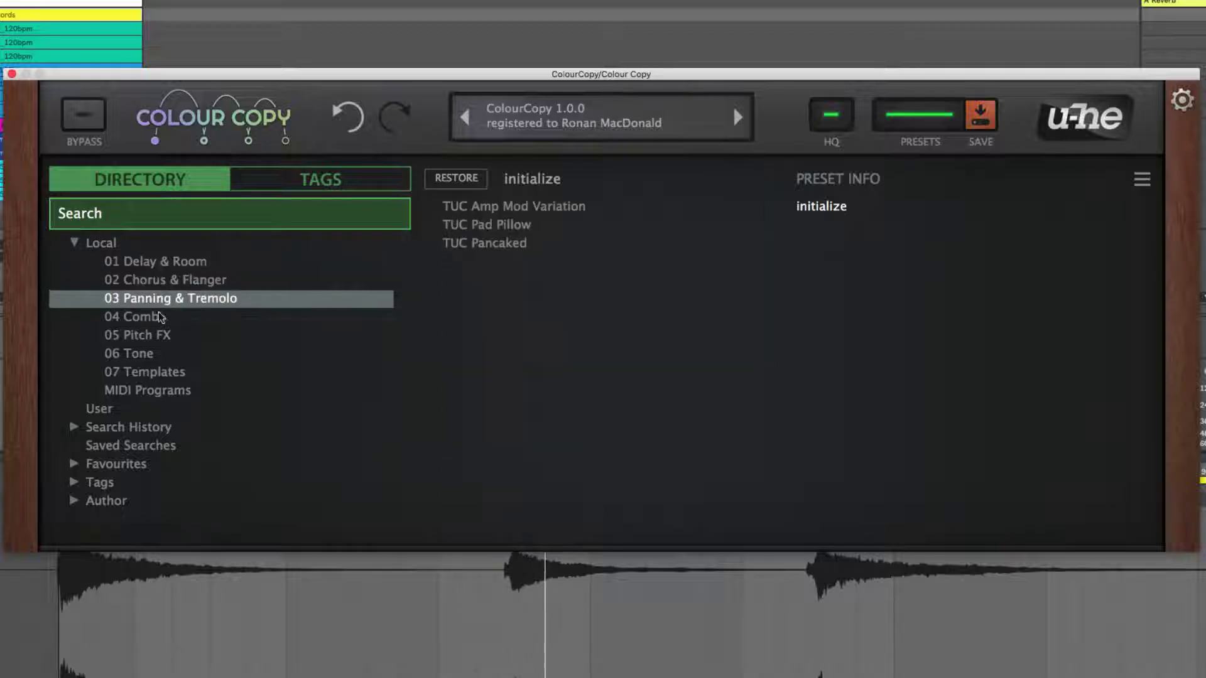
# Filter presets by the Delay, Room and Comb categories under Tags.
pyautogui.click(74, 482)
pyautogui.scroll(-3, 167, 406)
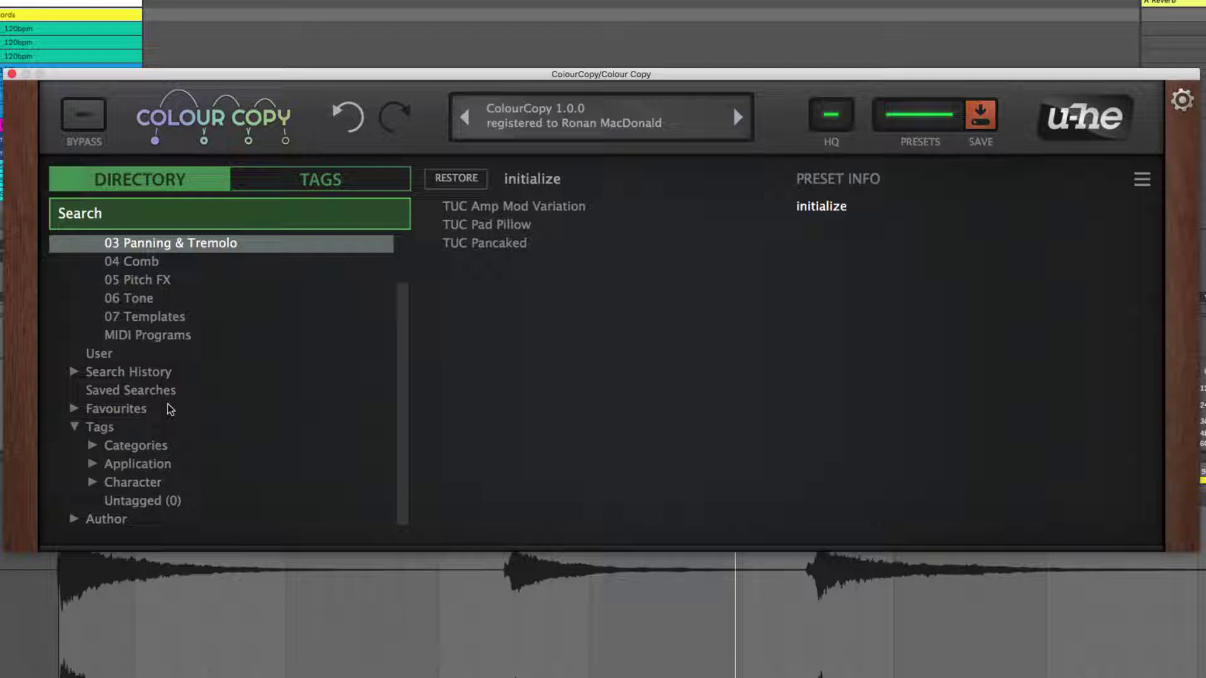
pyautogui.click(93, 447)
pyautogui.click(145, 465)
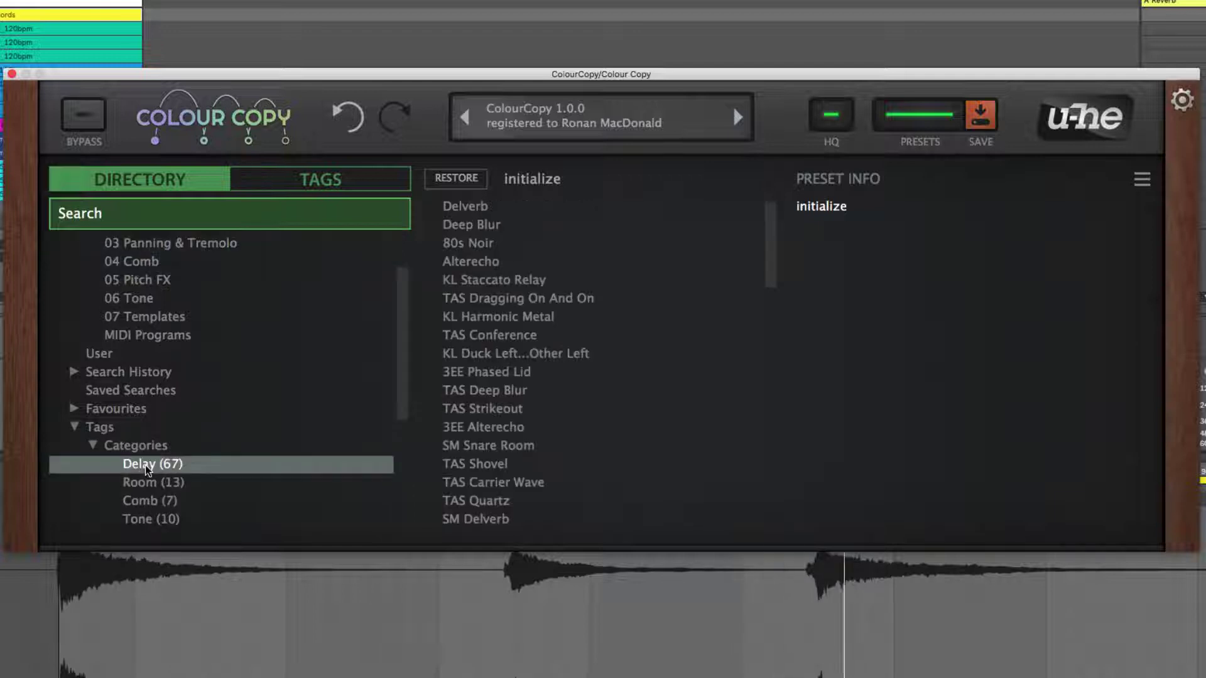
pyautogui.click(148, 485)
pyautogui.click(151, 502)
pyautogui.scroll(-1, 152, 505)
pyautogui.scroll(-10, 152, 504)
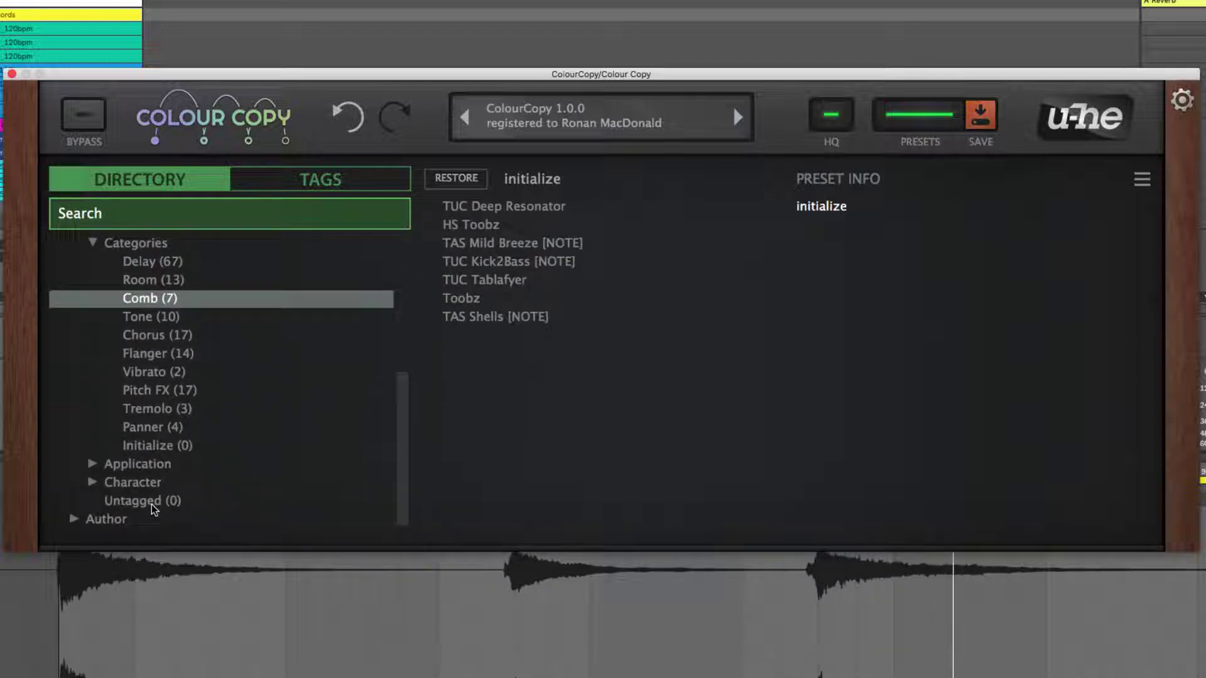
# Show presets tagged Synth and Keys, then expand the Character tag list.
pyautogui.click(94, 463)
pyautogui.click(144, 483)
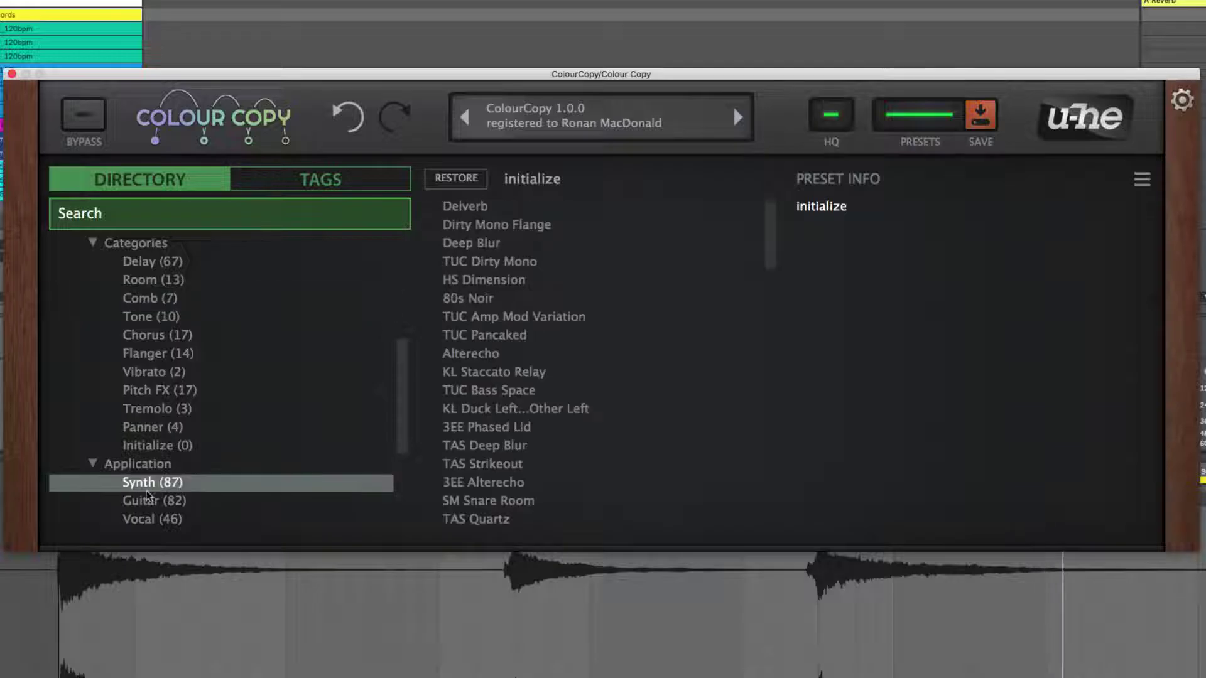
pyautogui.scroll(-6, 154, 496)
pyautogui.click(151, 462)
pyautogui.scroll(-4, 154, 471)
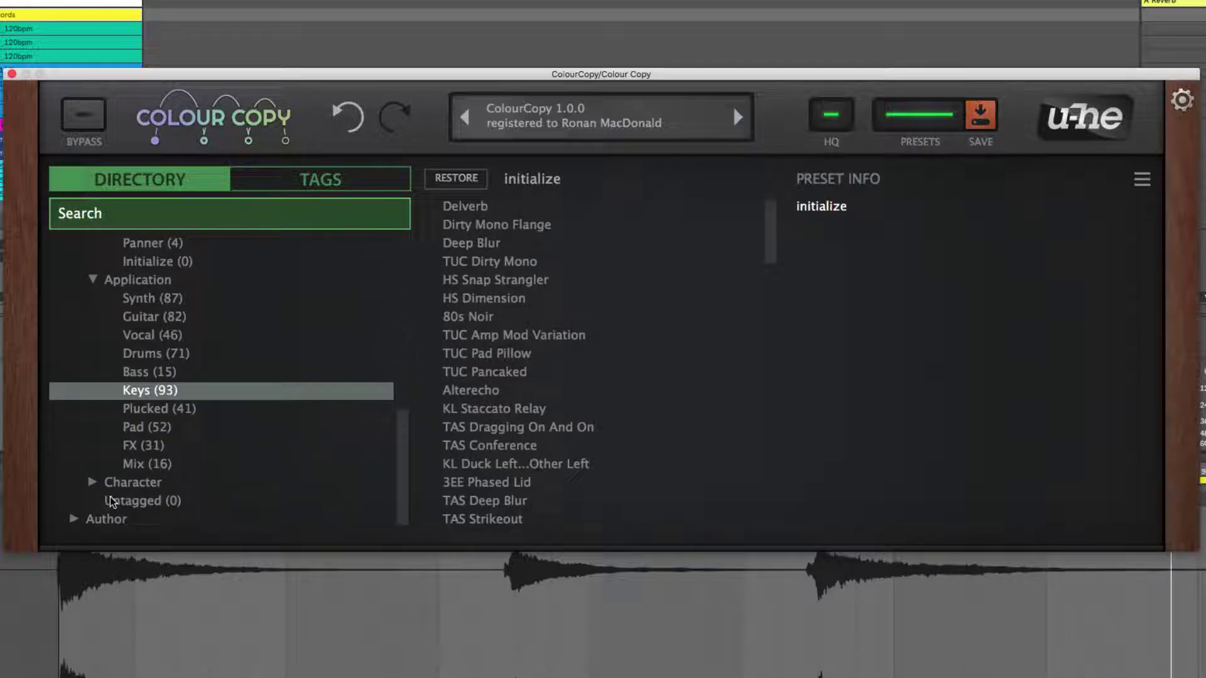
pyautogui.click(93, 483)
pyautogui.scroll(-12, 151, 469)
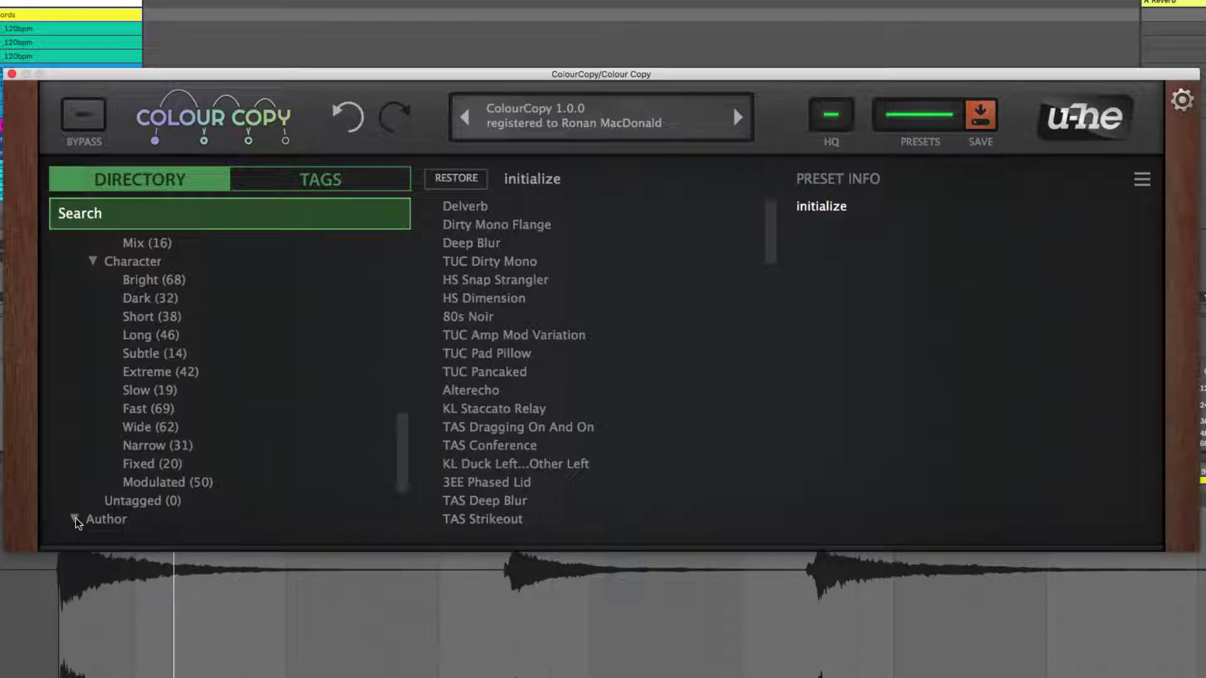
# Filter to the HS author presets, mark HS Drum Gletscher as favourite 4, and expand Favourites.
pyautogui.click(75, 519)
pyautogui.scroll(-7, 164, 431)
pyautogui.click(165, 433)
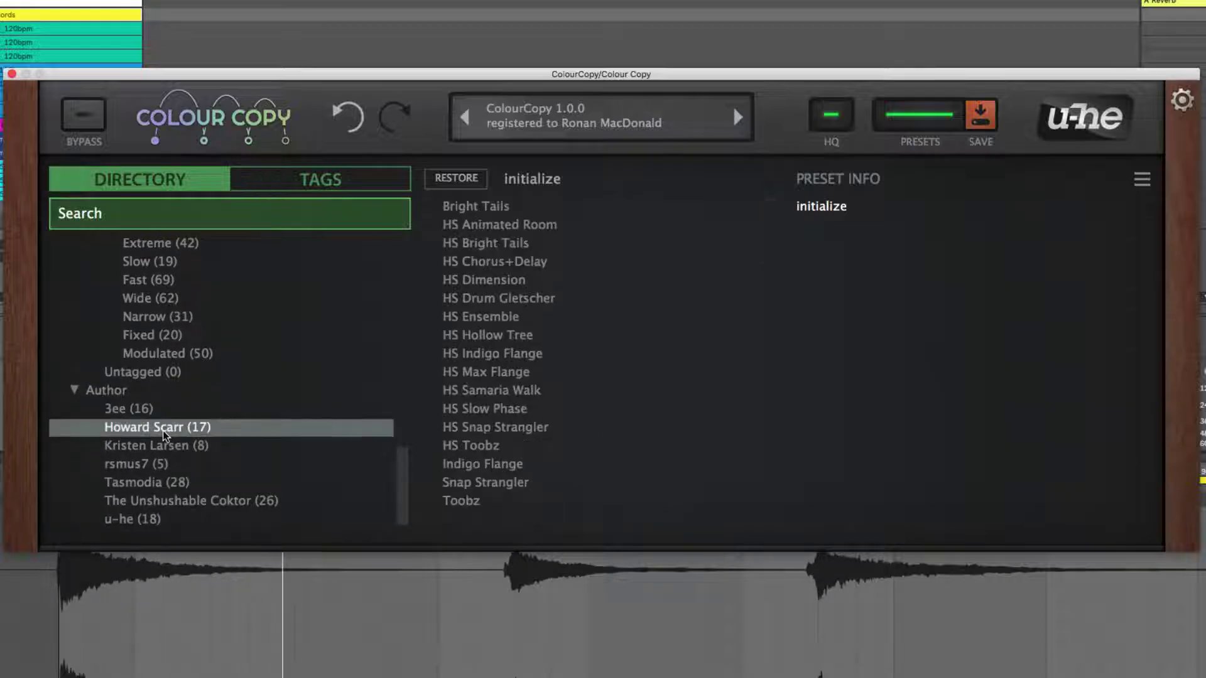
pyautogui.rightClick(490, 305)
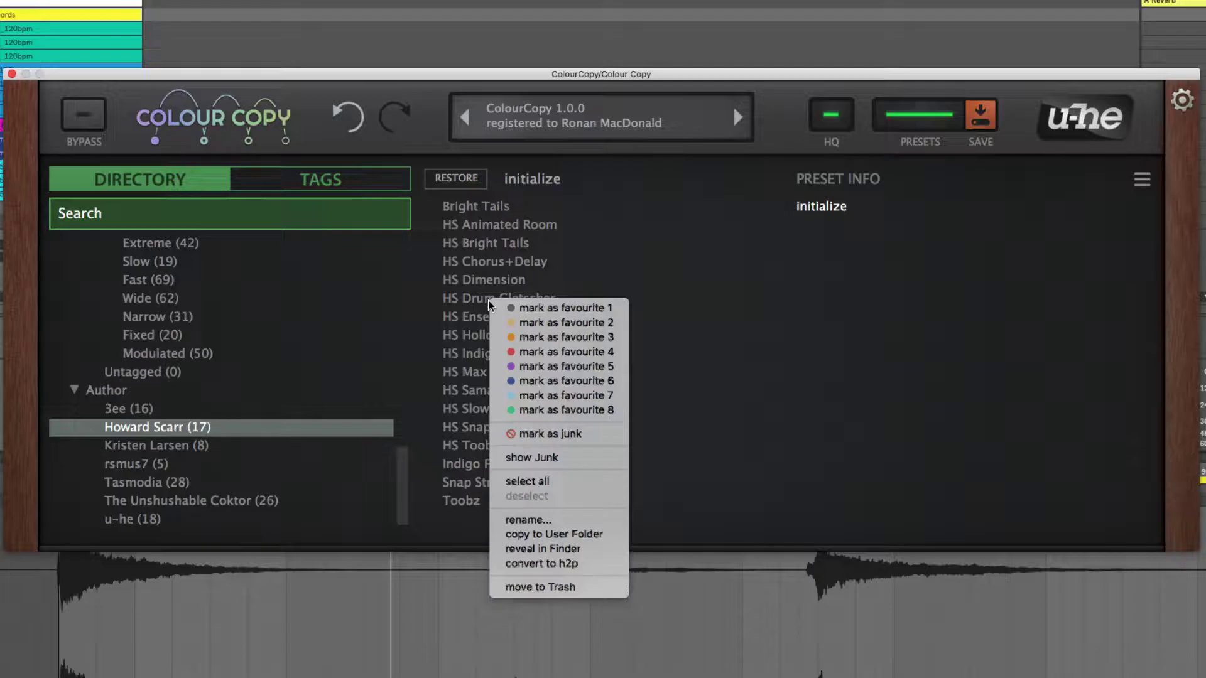
pyautogui.click(544, 350)
pyautogui.scroll(15, 254, 355)
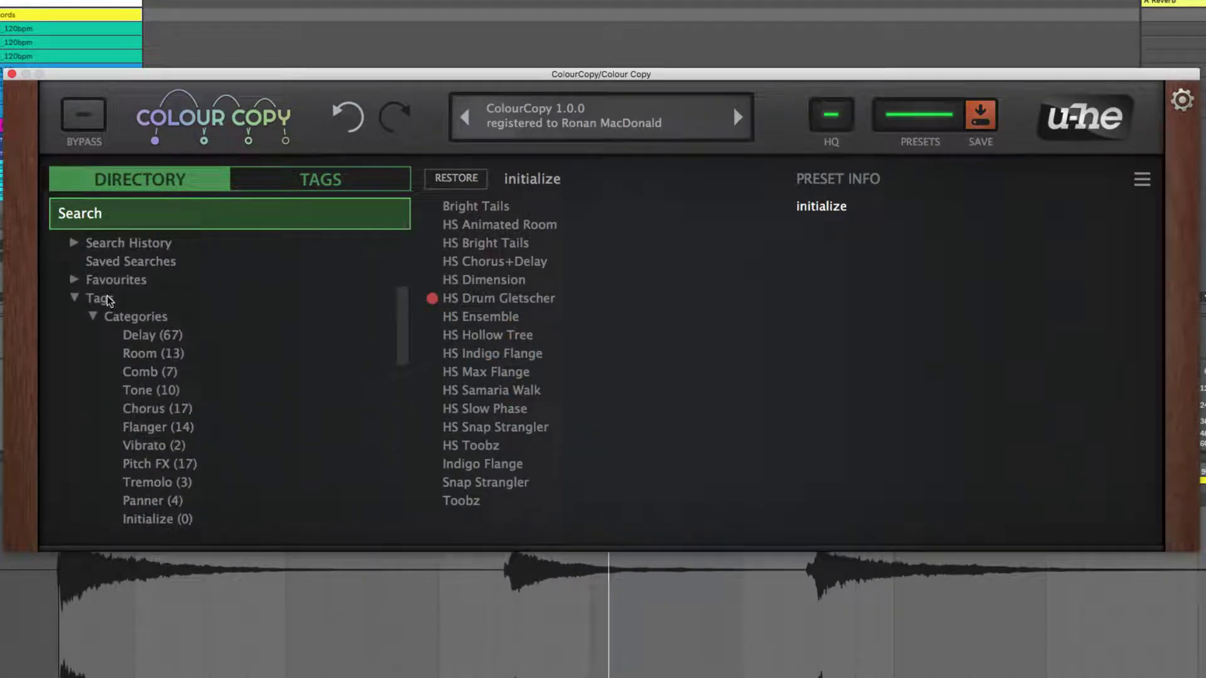
pyautogui.click(74, 281)
# Audition HS Animated Room, KL Amp Mod, KL Duck Left...Other Left, then Tone presets HS Dimension and TUC Dirty Mono.
pyautogui.click(199, 355)
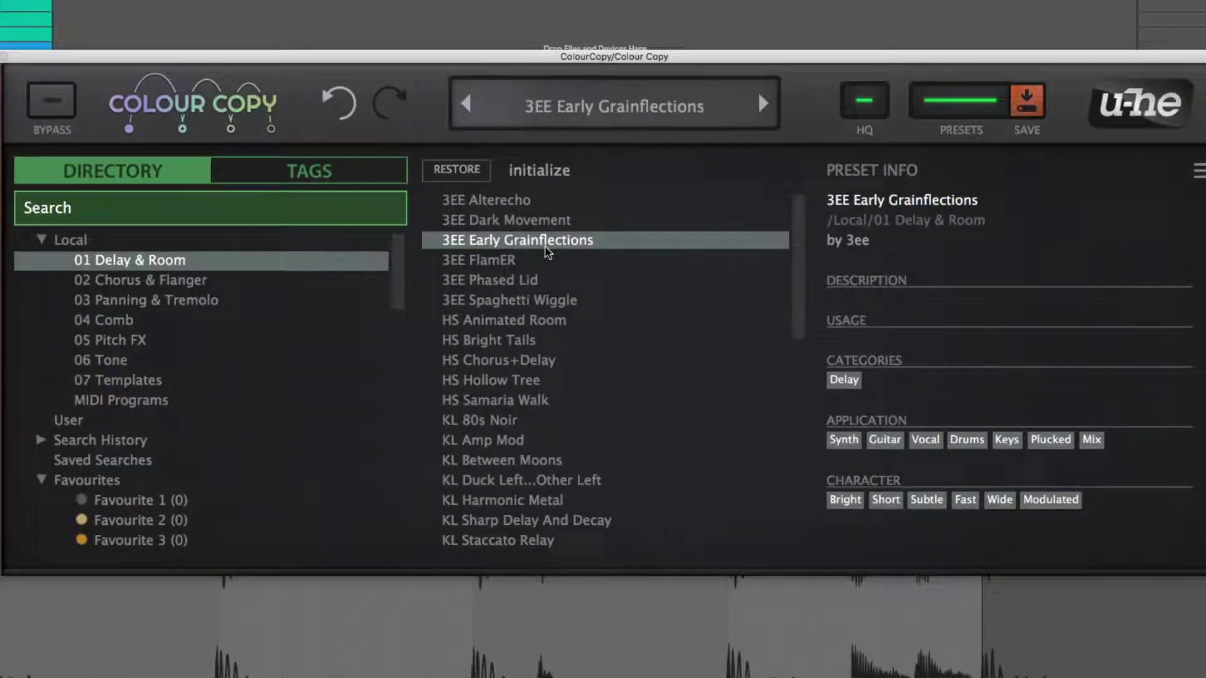
pyautogui.click(524, 323)
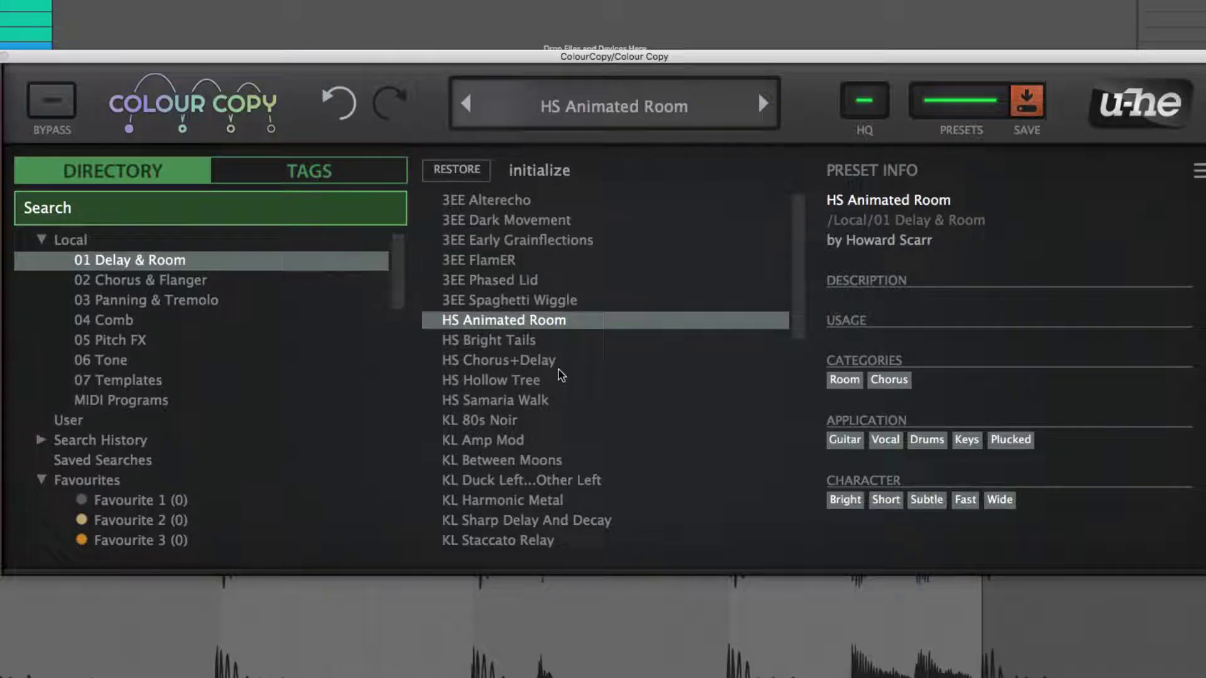
pyautogui.click(515, 440)
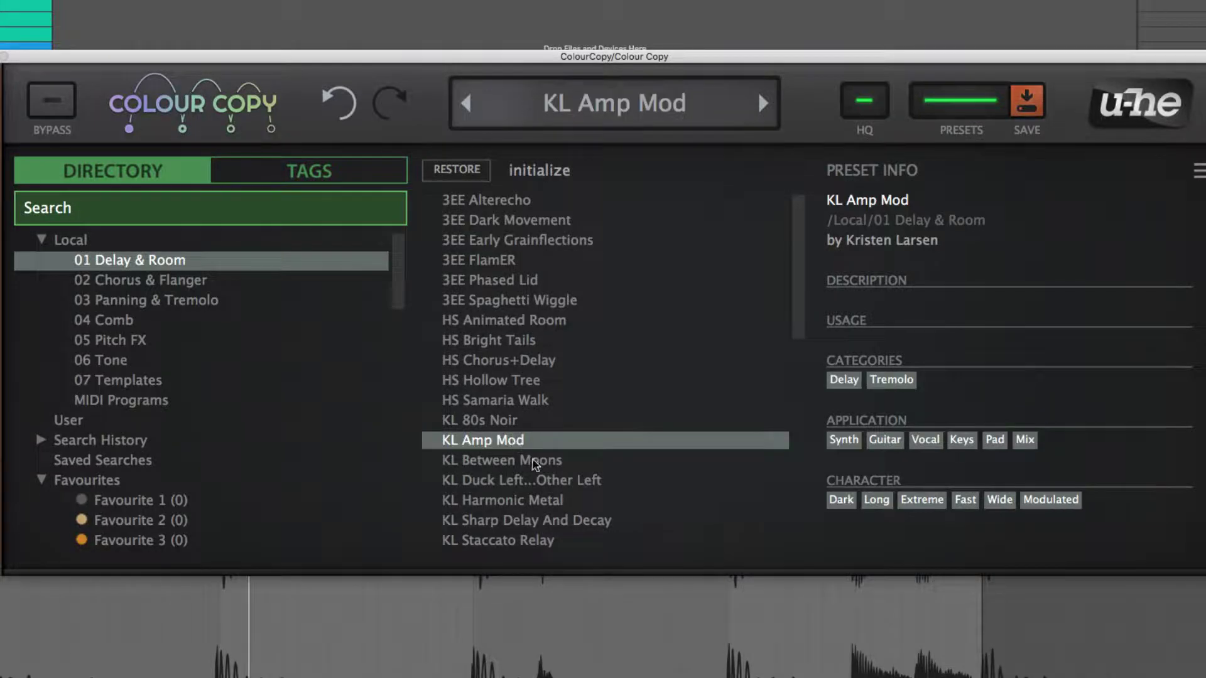
pyautogui.click(543, 482)
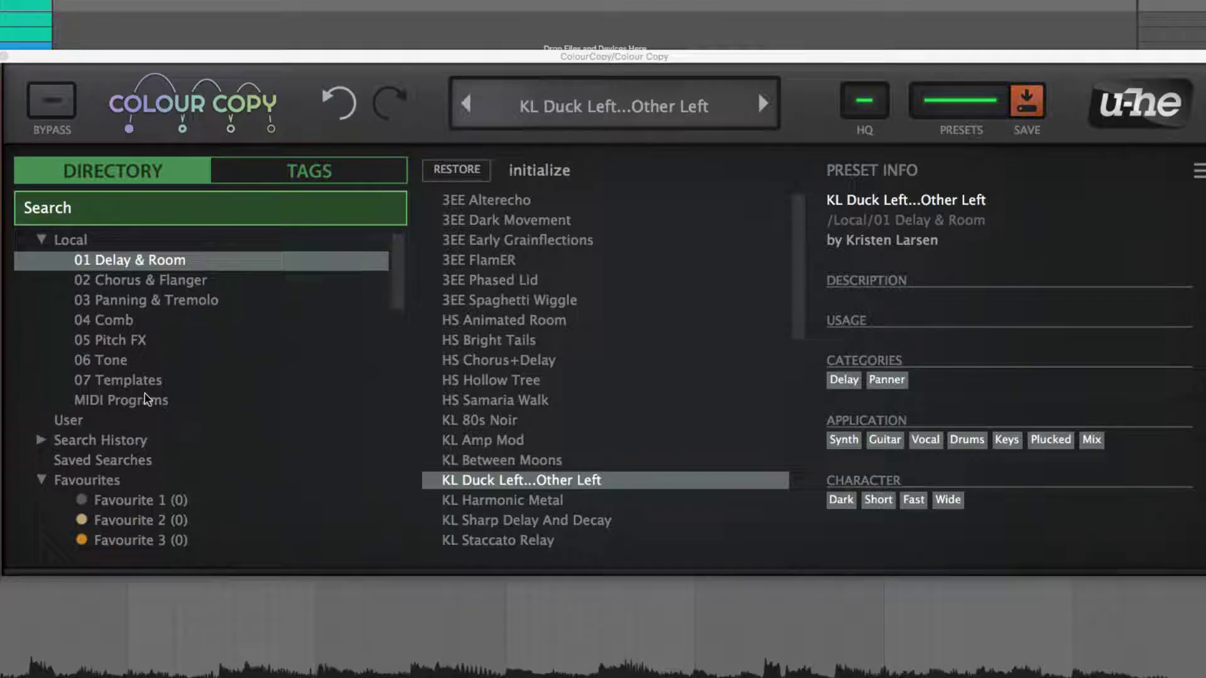
pyautogui.click(128, 364)
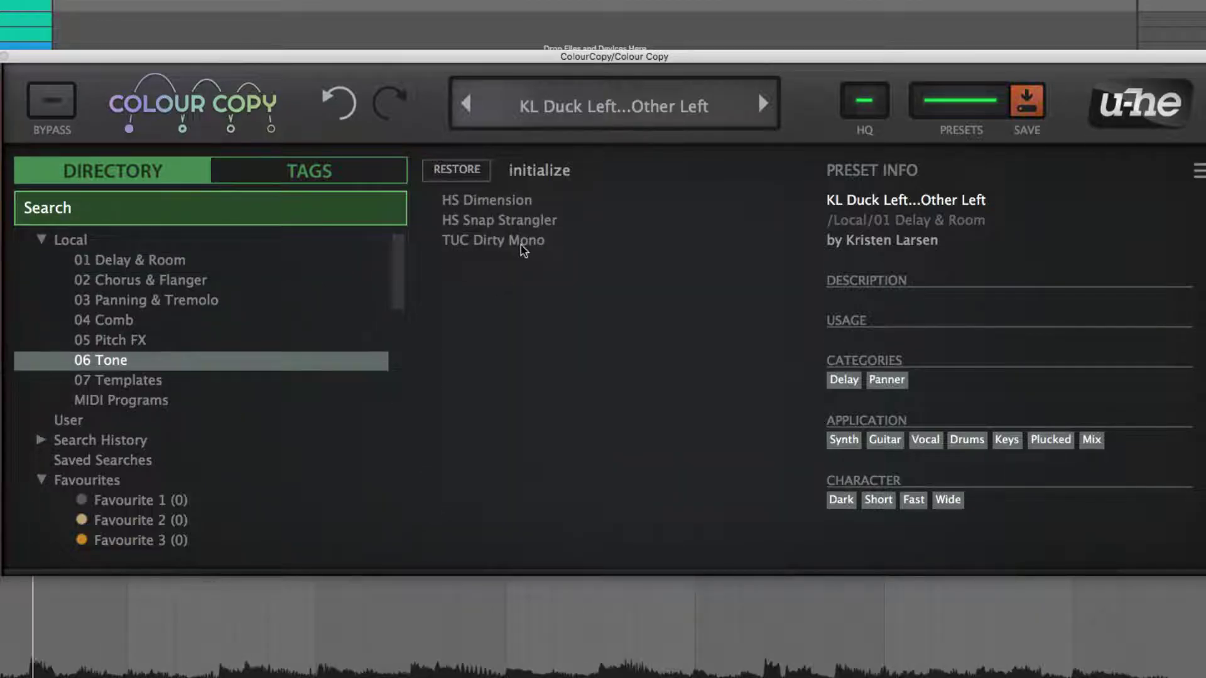
pyautogui.click(514, 205)
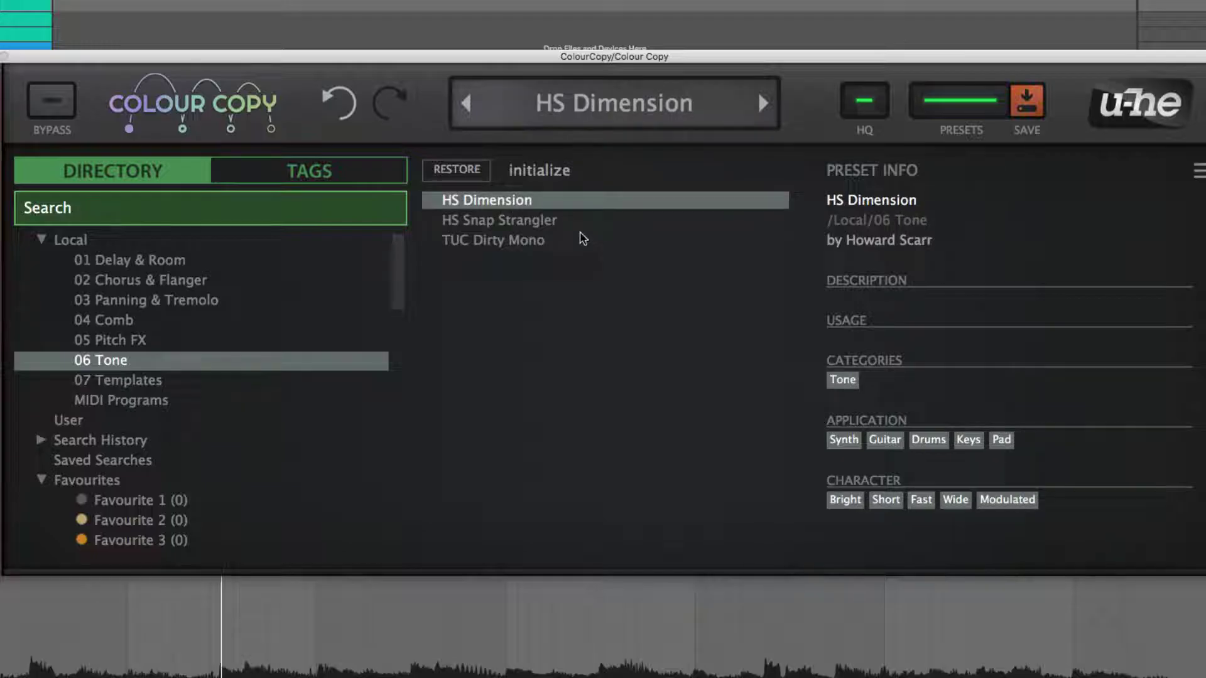
pyautogui.click(496, 242)
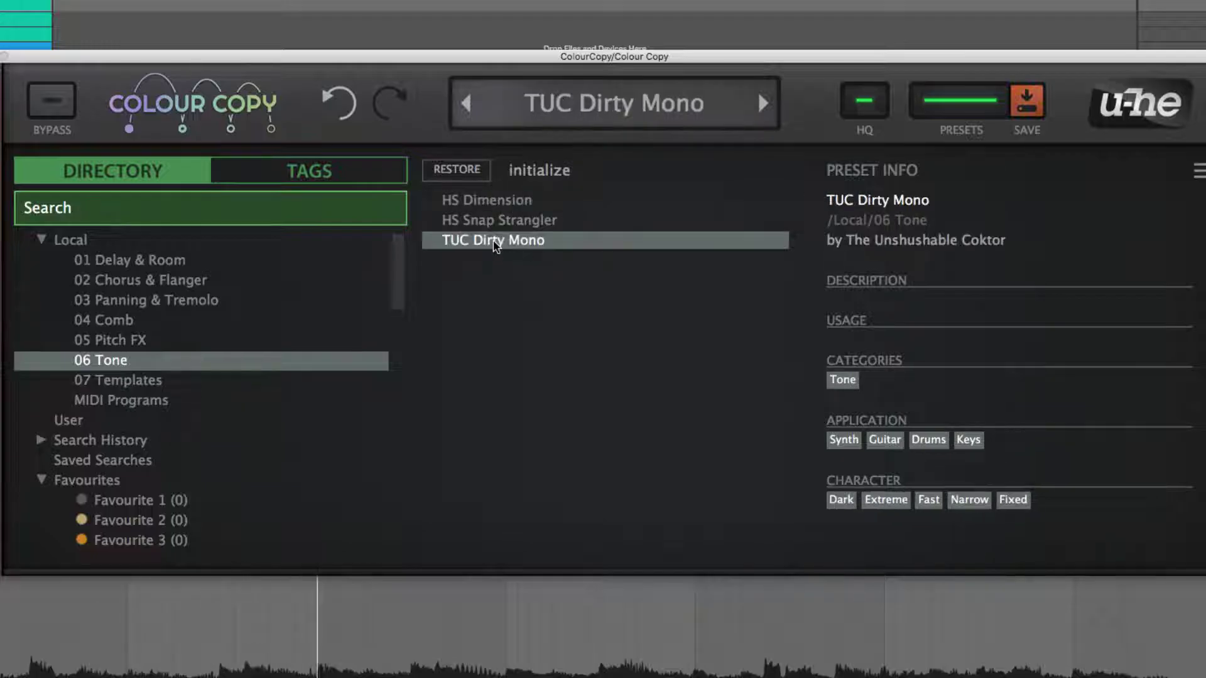
# Back in 01 Delay & Room, audition HS Bright Tails, TAS Basic Needs and TAS New Driver.
pyautogui.click(169, 262)
pyautogui.click(517, 346)
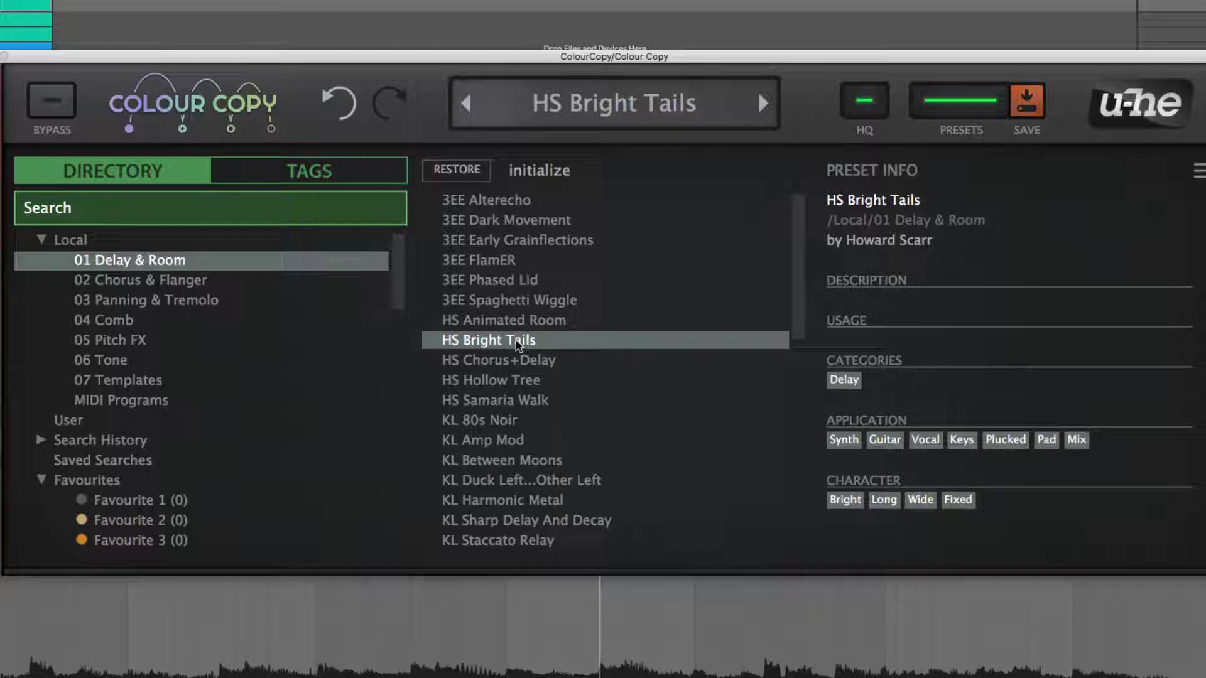
pyautogui.scroll(-10, 616, 459)
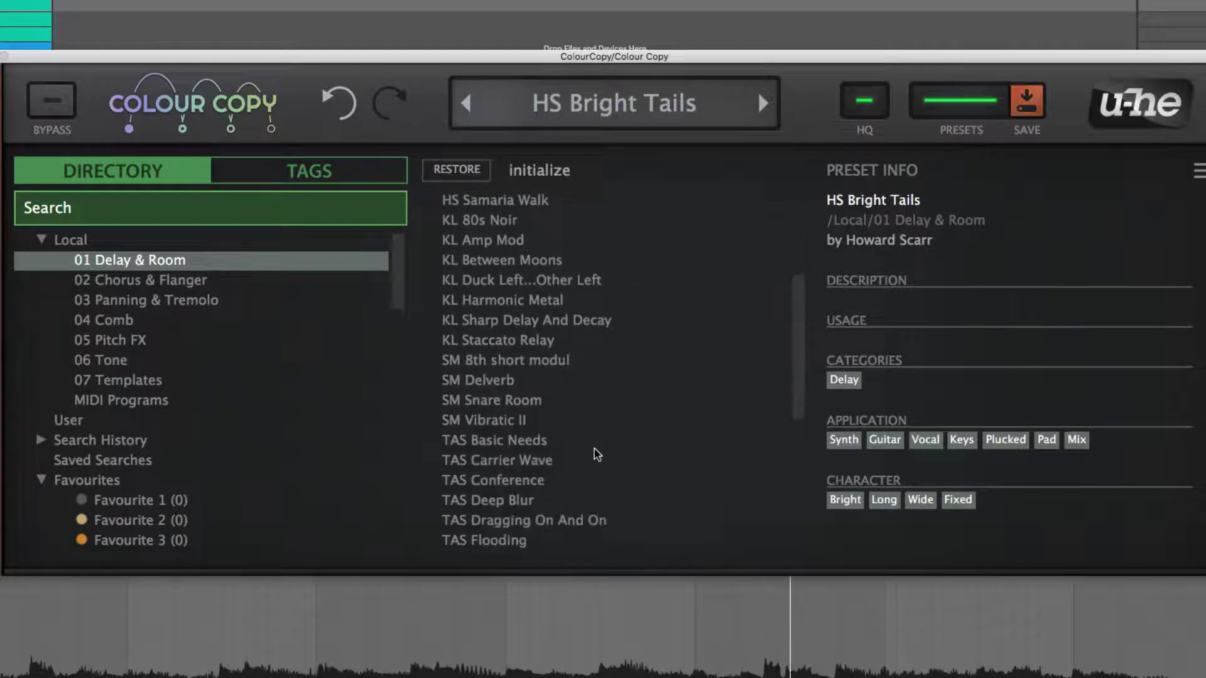
pyautogui.click(527, 446)
pyautogui.scroll(-3, 641, 463)
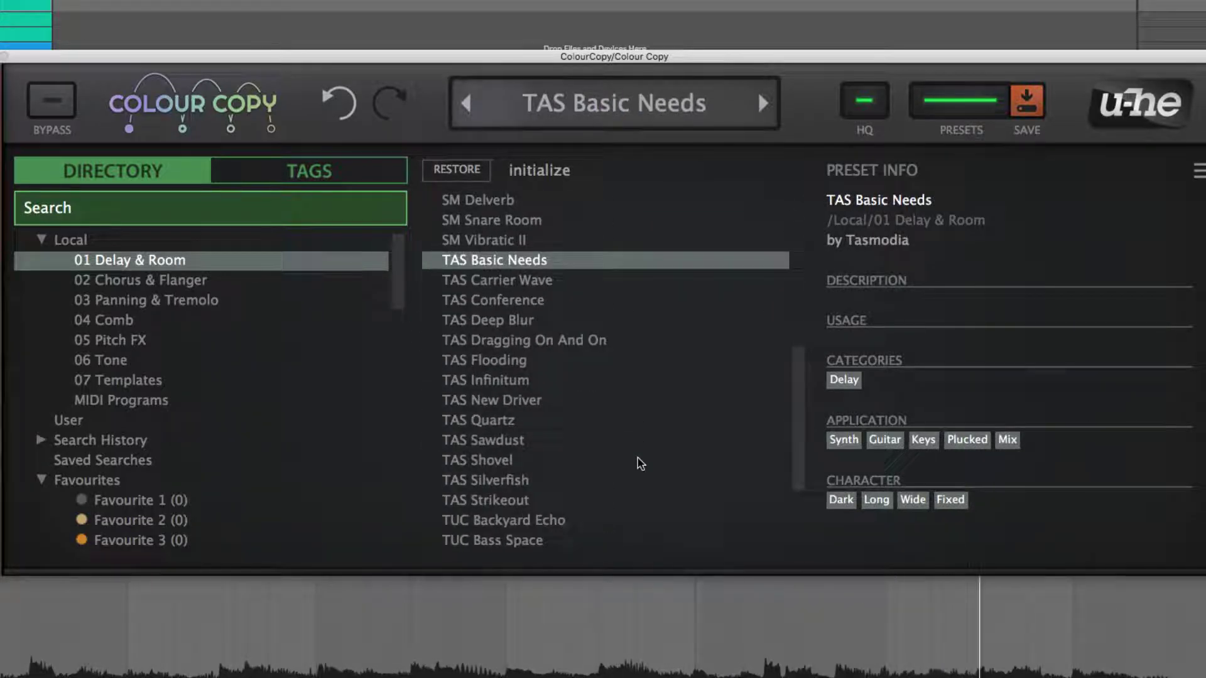
pyautogui.click(518, 402)
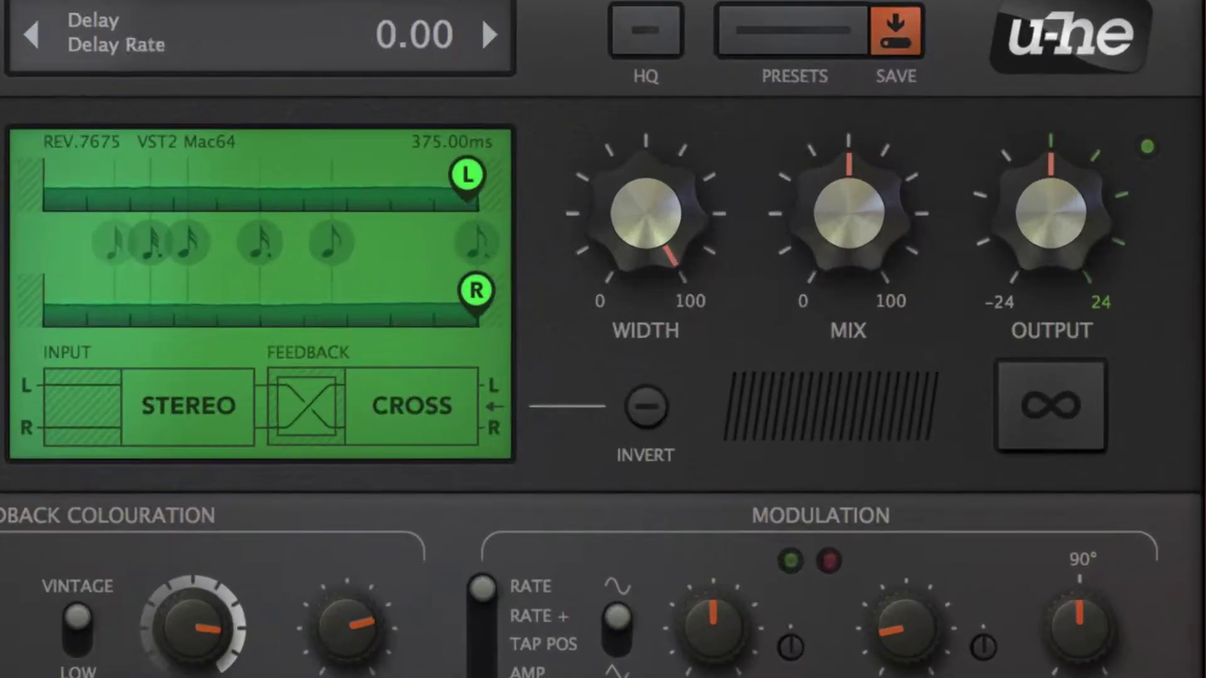
# Lower output gain to -11.4 dB, try input gain at 10.6 dB, then reset input to 0 dB.
pyautogui.moveTo(1050, 214); pyautogui.dragTo(1021, 317)
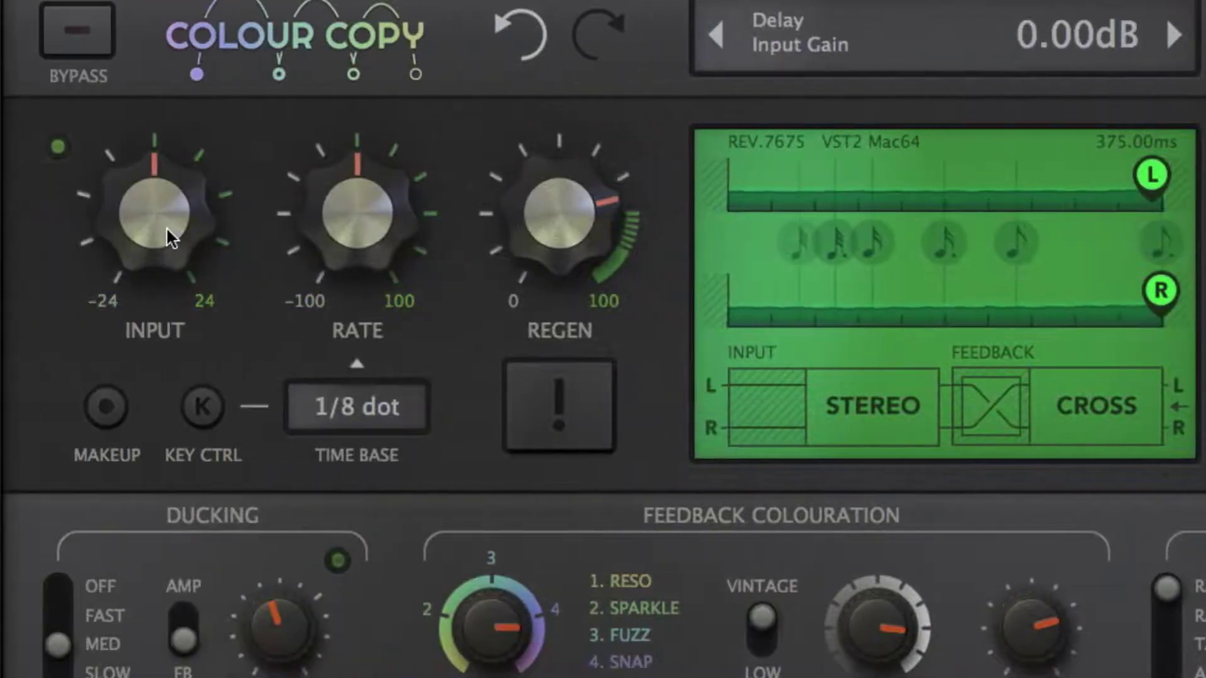
pyautogui.moveTo(167, 237); pyautogui.dragTo(269, 81)
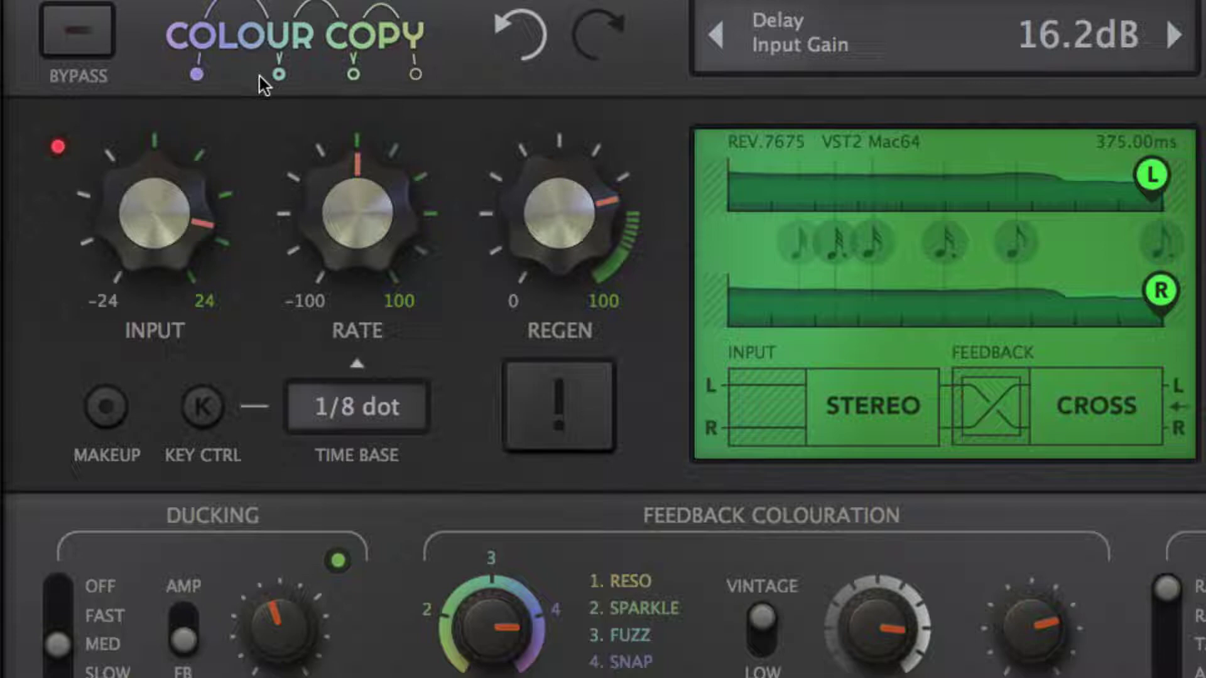
pyautogui.doubleClick(191, 220)
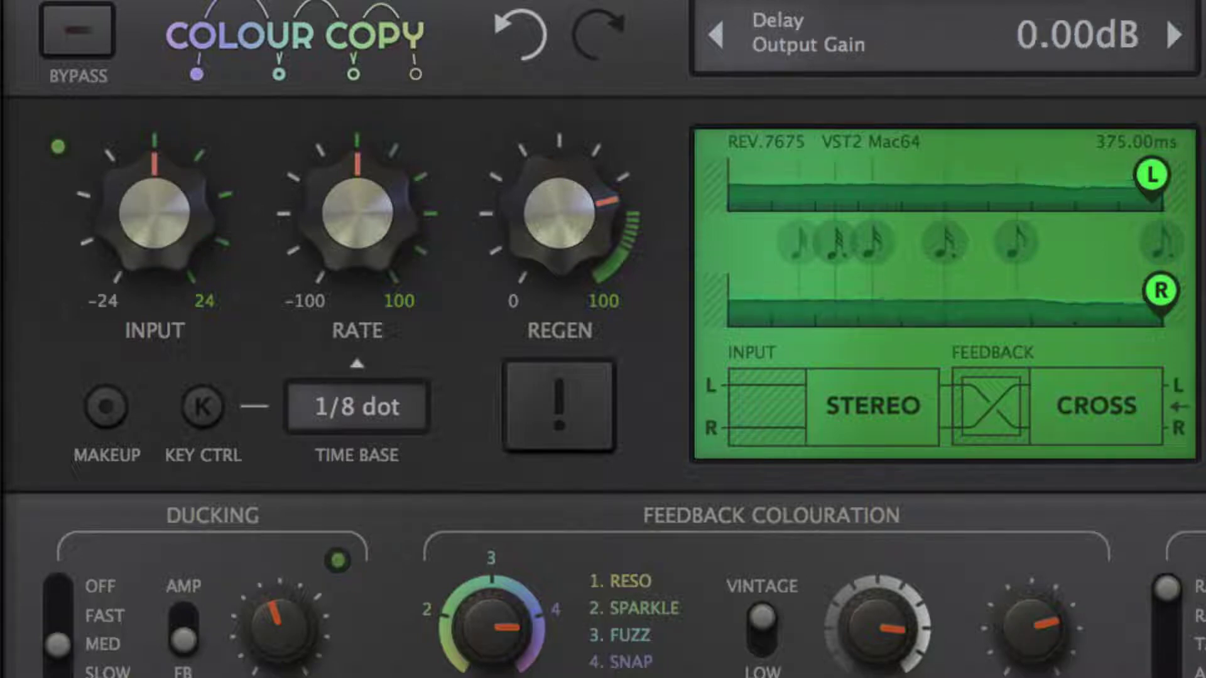
# Enable MAKEUP, sweep input gain up to 24 dB and below 0, then reset it to 0 dB.
pyautogui.click(121, 419)
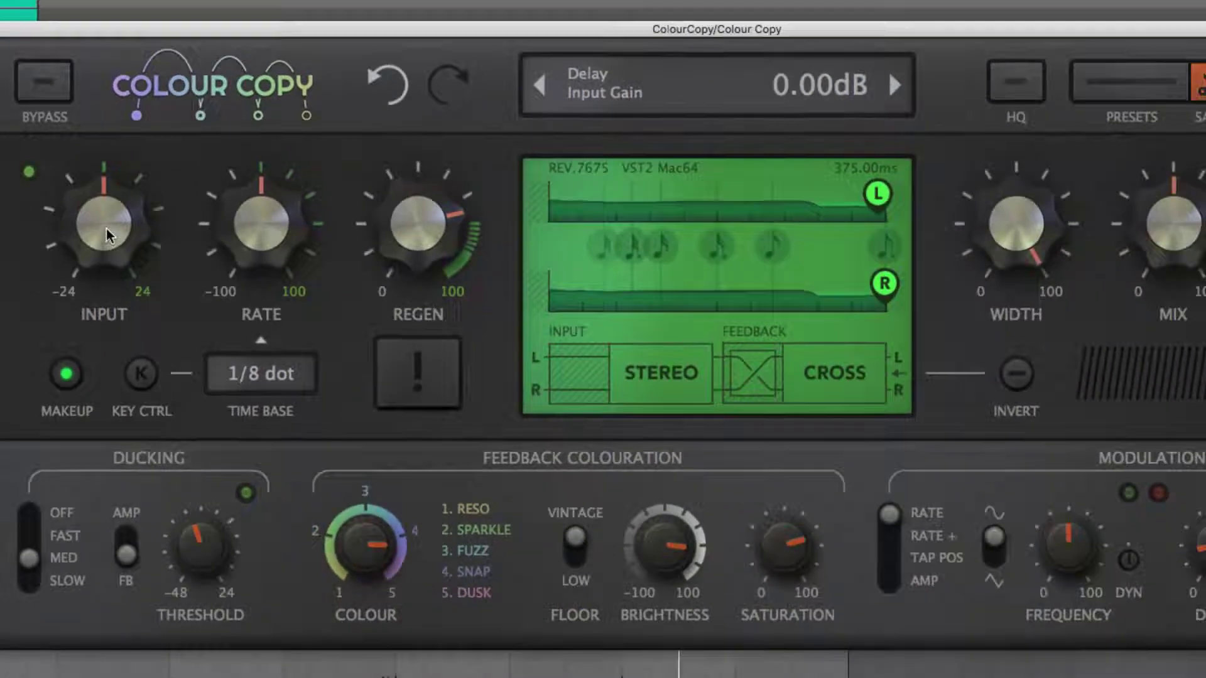
pyautogui.moveTo(163, 230); pyautogui.dragTo(188, 148)
pyautogui.moveTo(101, 184); pyautogui.dragTo(137, 122)
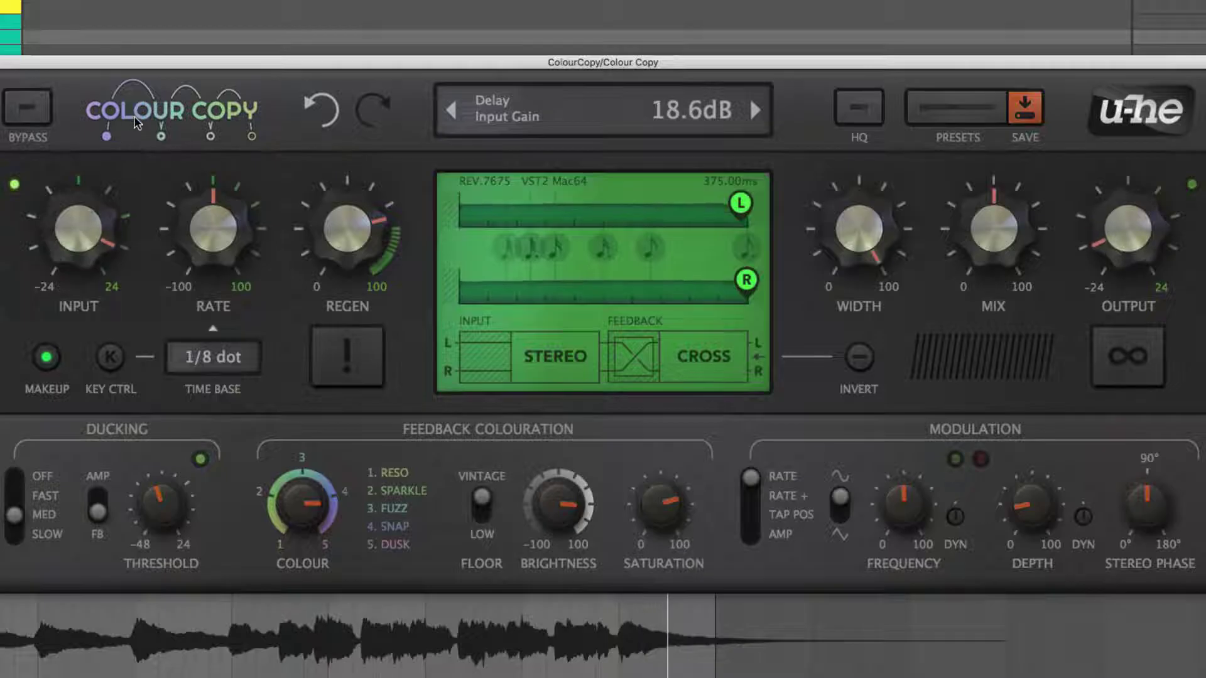
pyautogui.moveTo(88, 217); pyautogui.dragTo(102, 377)
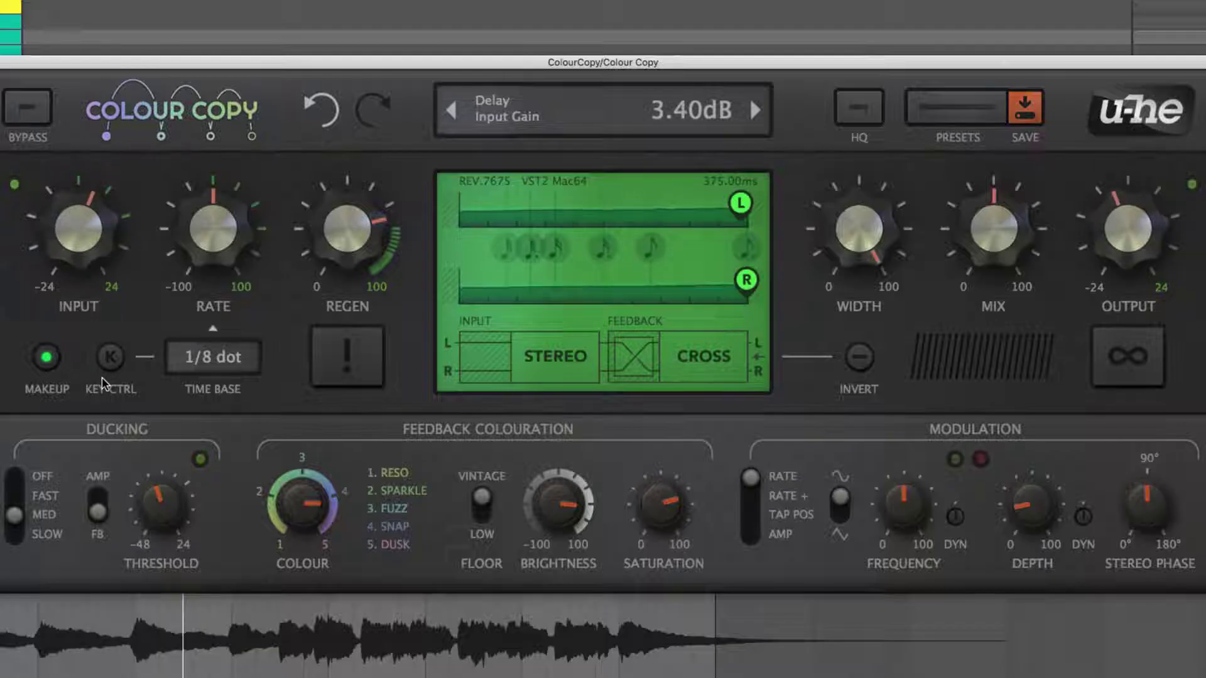
pyautogui.moveTo(89, 240); pyautogui.dragTo(85, 310)
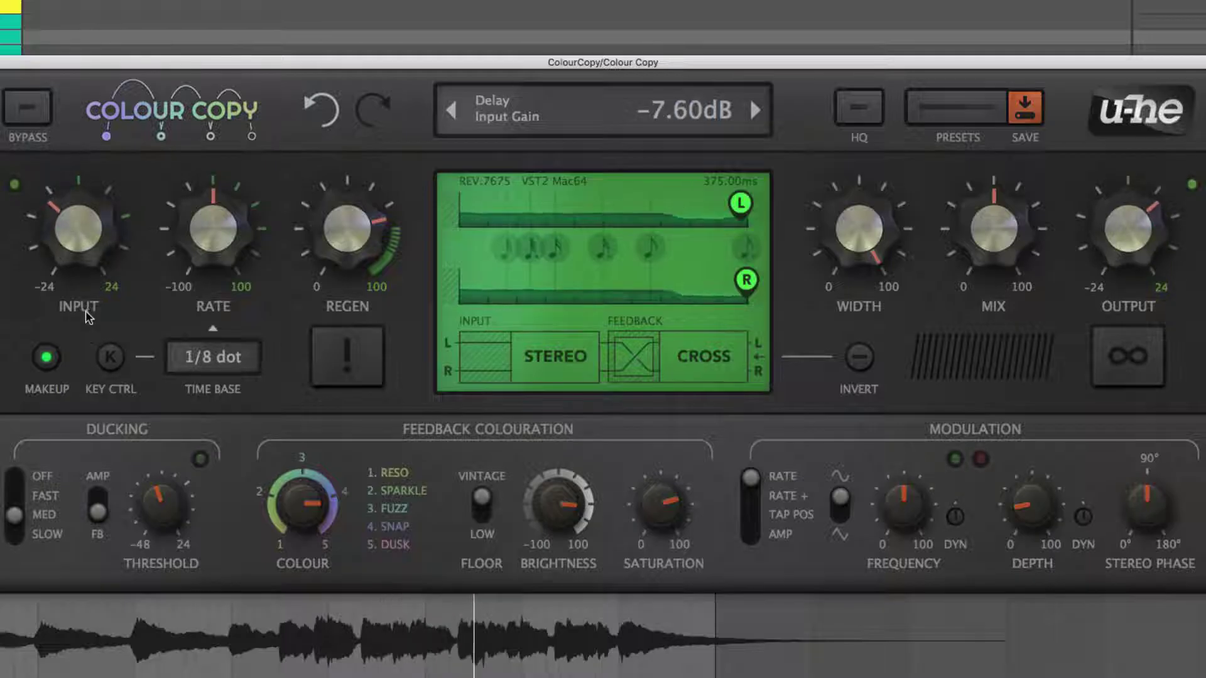
pyautogui.doubleClick(81, 250)
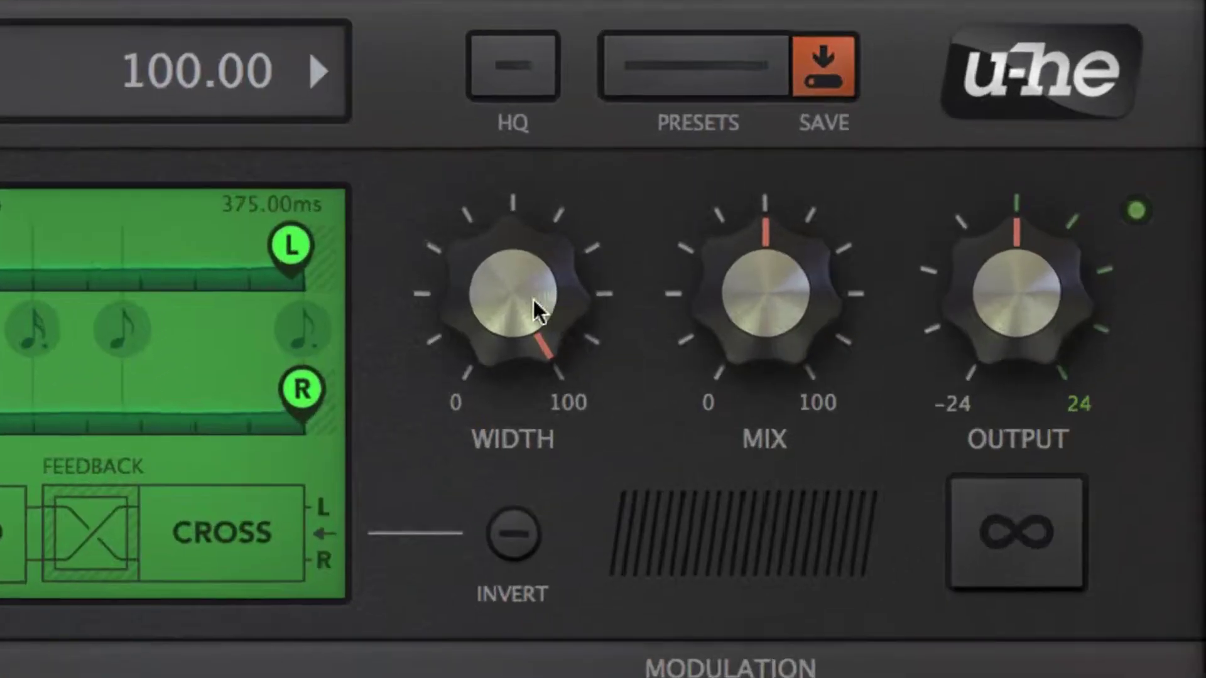
# Narrow the stereo WIDTH, then widen it back to 57.
pyautogui.moveTo(695, 275); pyautogui.dragTo(708, 438)
pyautogui.moveTo(549, 506); pyautogui.dragTo(545, 677)
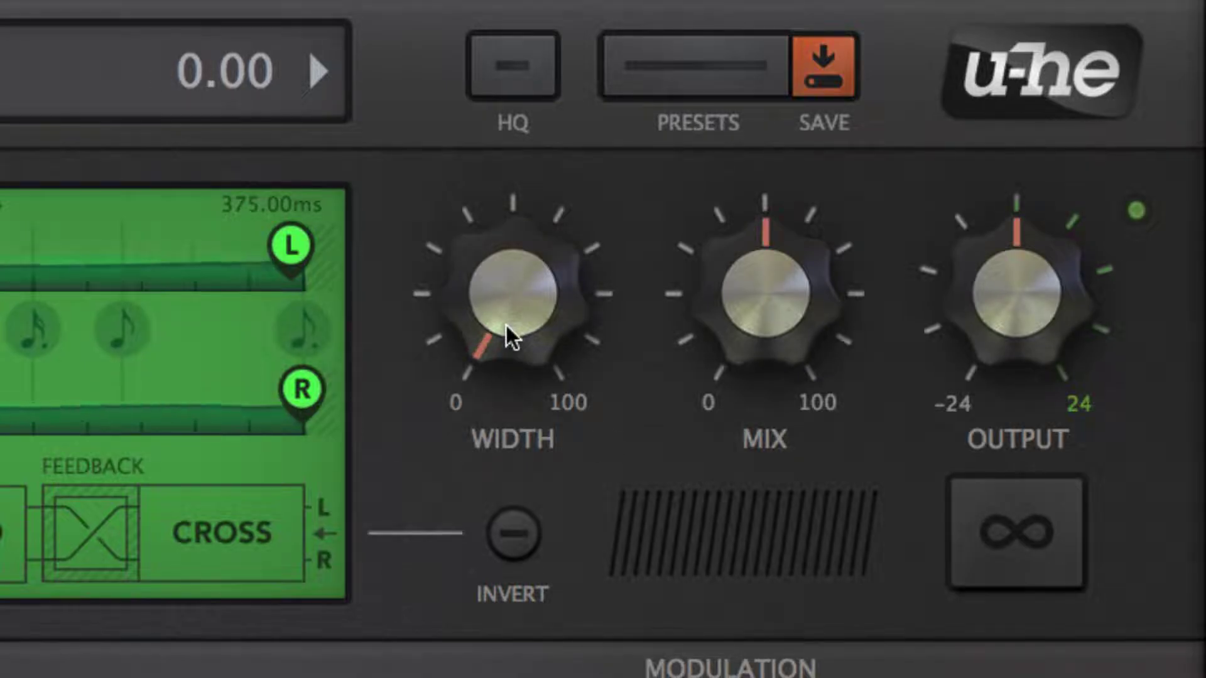
pyautogui.moveTo(506, 326); pyautogui.dragTo(587, 0)
# Sweep MIX from fully dry through wet to halfway, turn on HQ, and set mix to 82.
pyautogui.moveTo(779, 277); pyautogui.dragTo(870, 24)
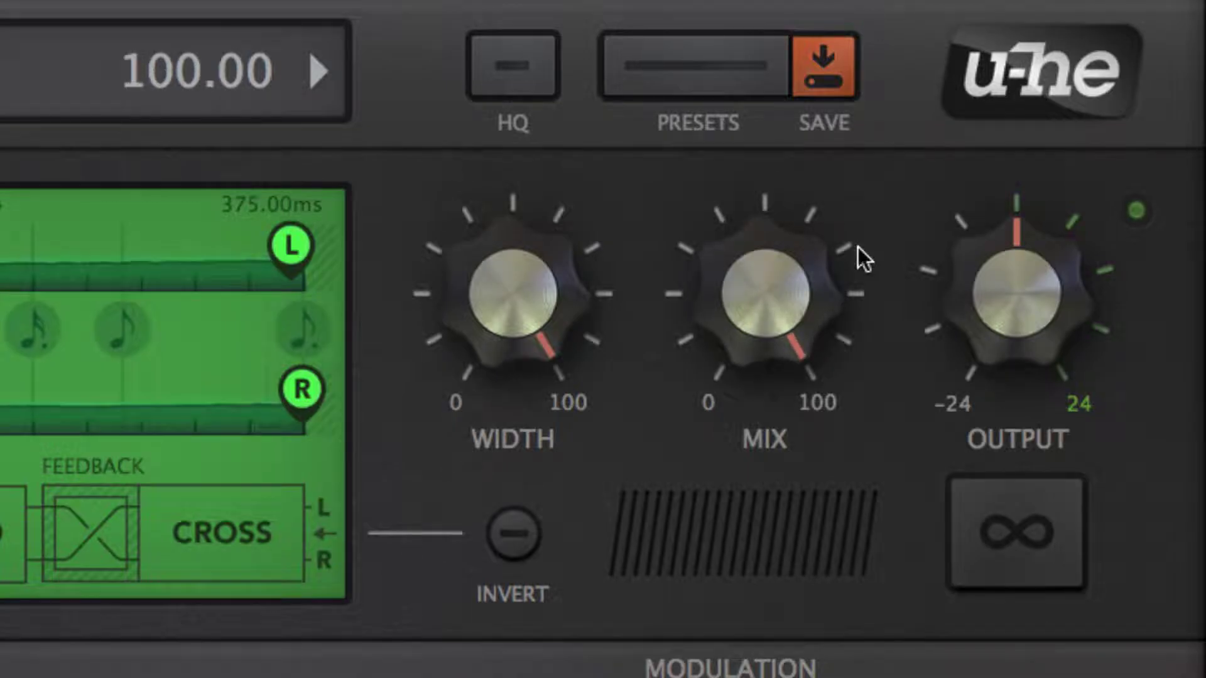
pyautogui.moveTo(764, 288); pyautogui.dragTo(758, 502)
pyautogui.click(529, 63)
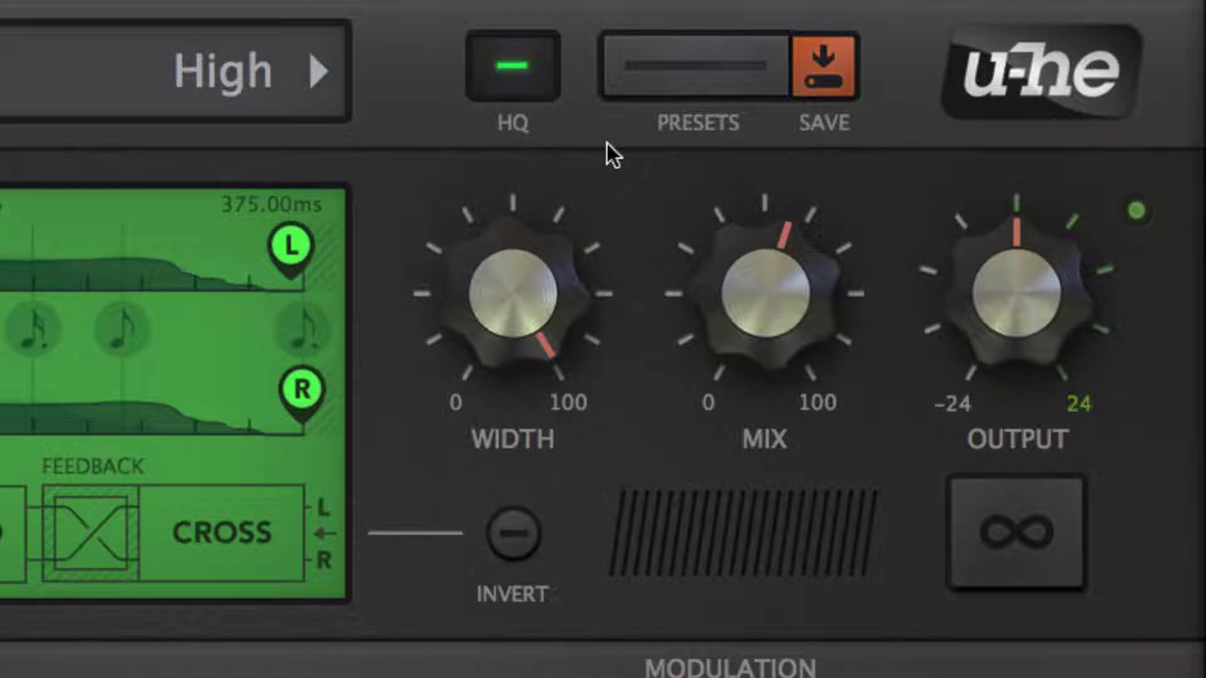
pyautogui.moveTo(761, 273); pyautogui.dragTo(817, 301)
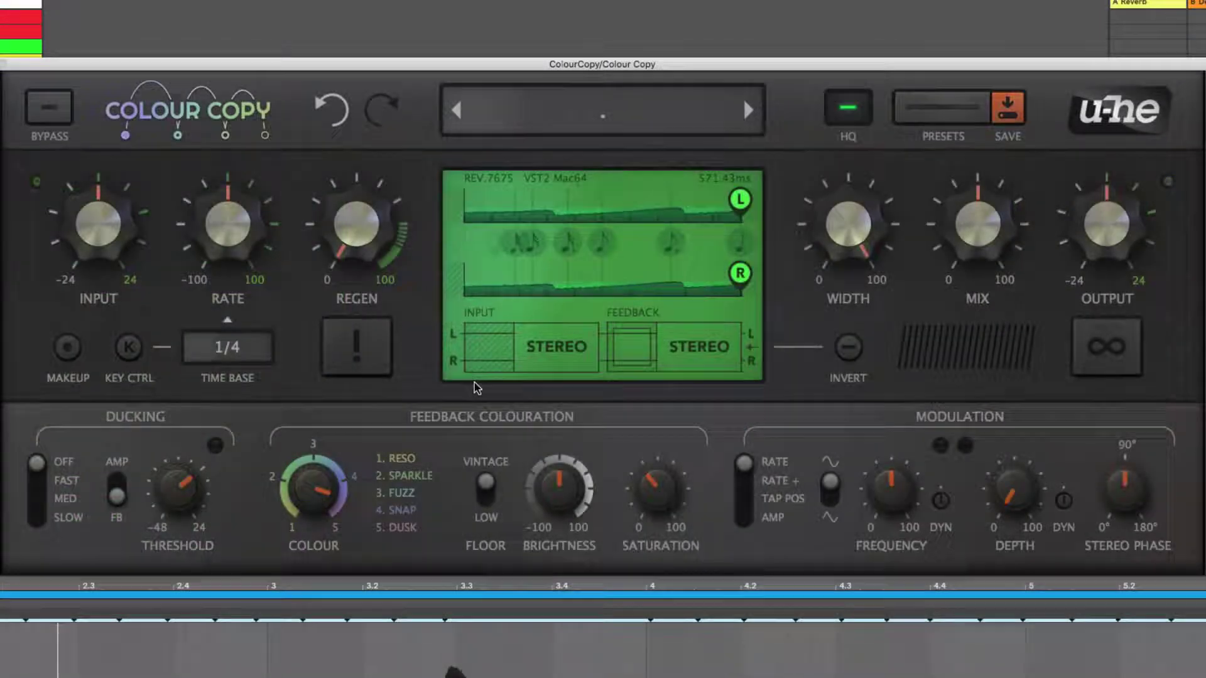
# Try a .01s time base with LFO depth near 60, then return depth to 0 and time base to 1/8 dot.
pyautogui.click(230, 347)
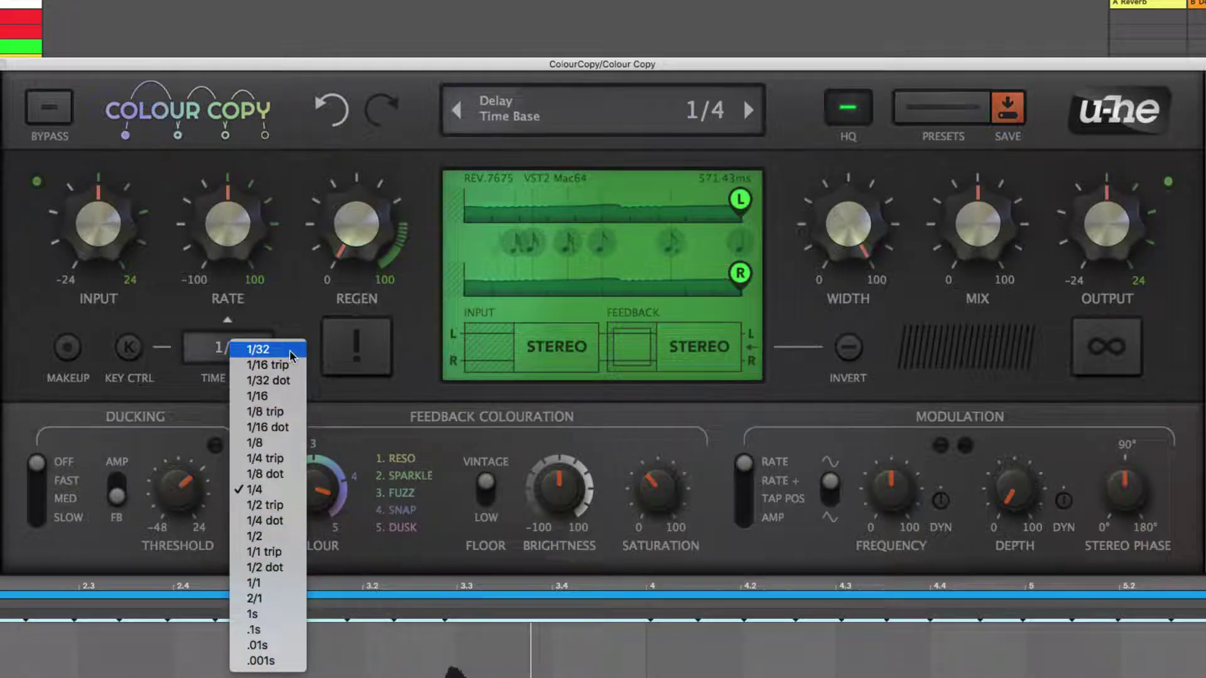
pyautogui.click(287, 647)
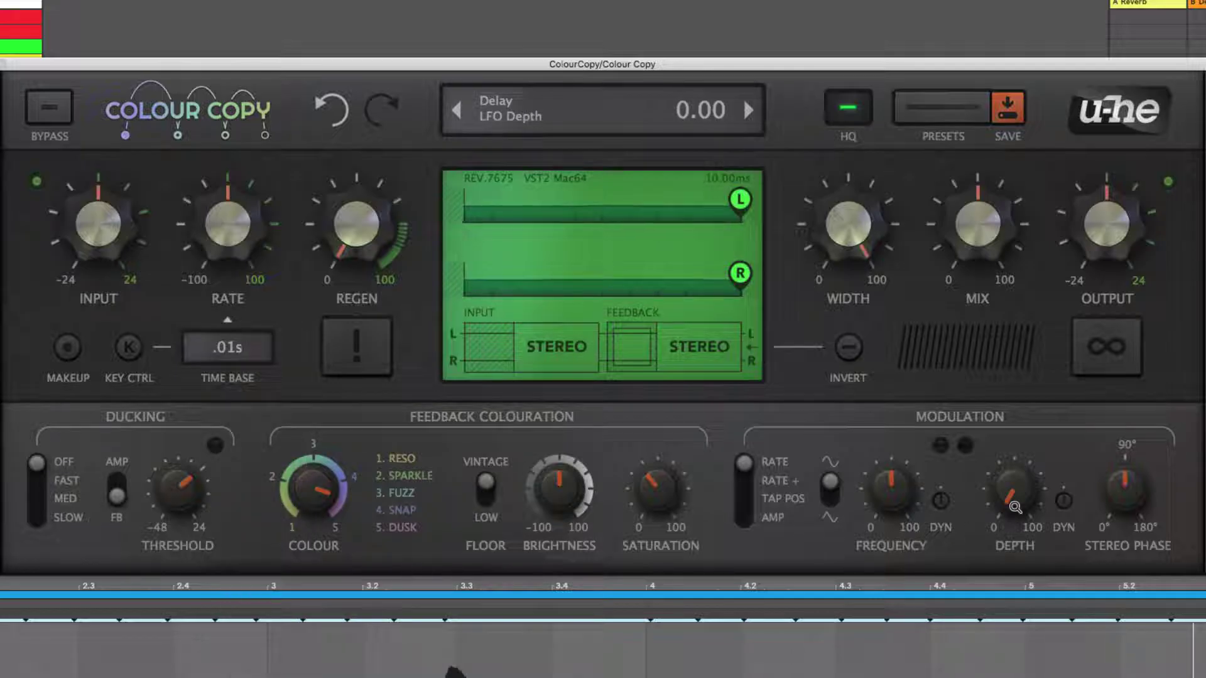
pyautogui.moveTo(1015, 507); pyautogui.dragTo(1040, 356)
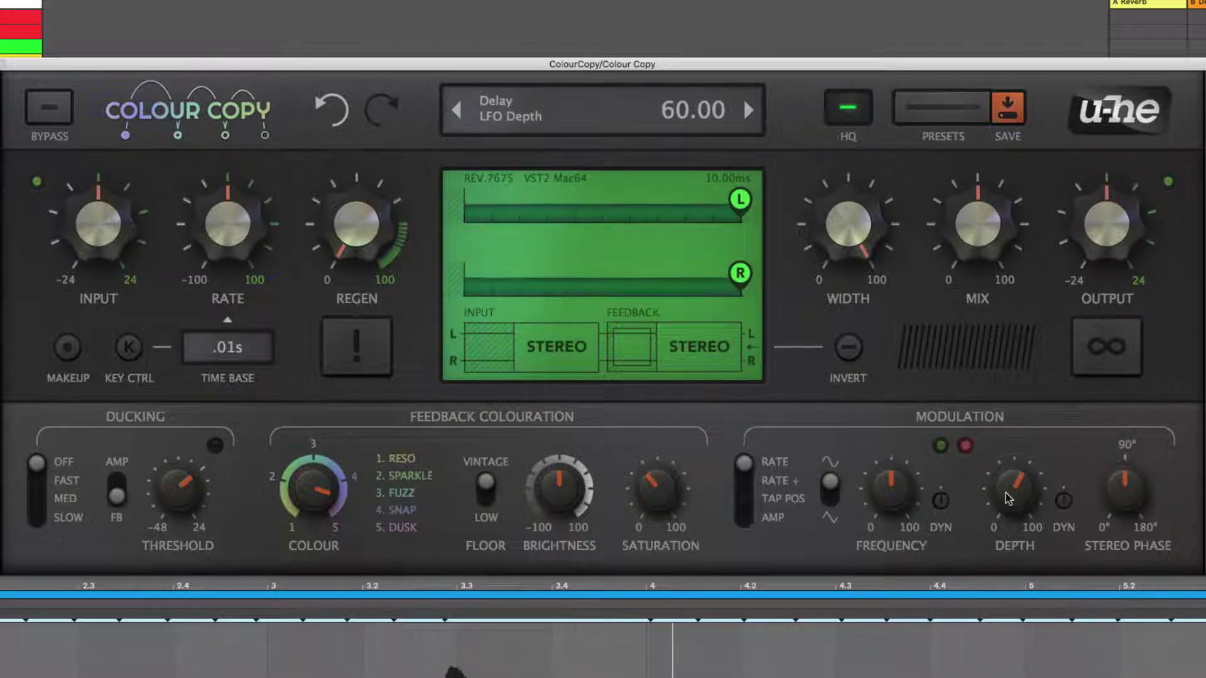
pyautogui.moveTo(1011, 491); pyautogui.dragTo(1013, 668)
pyautogui.click(218, 349)
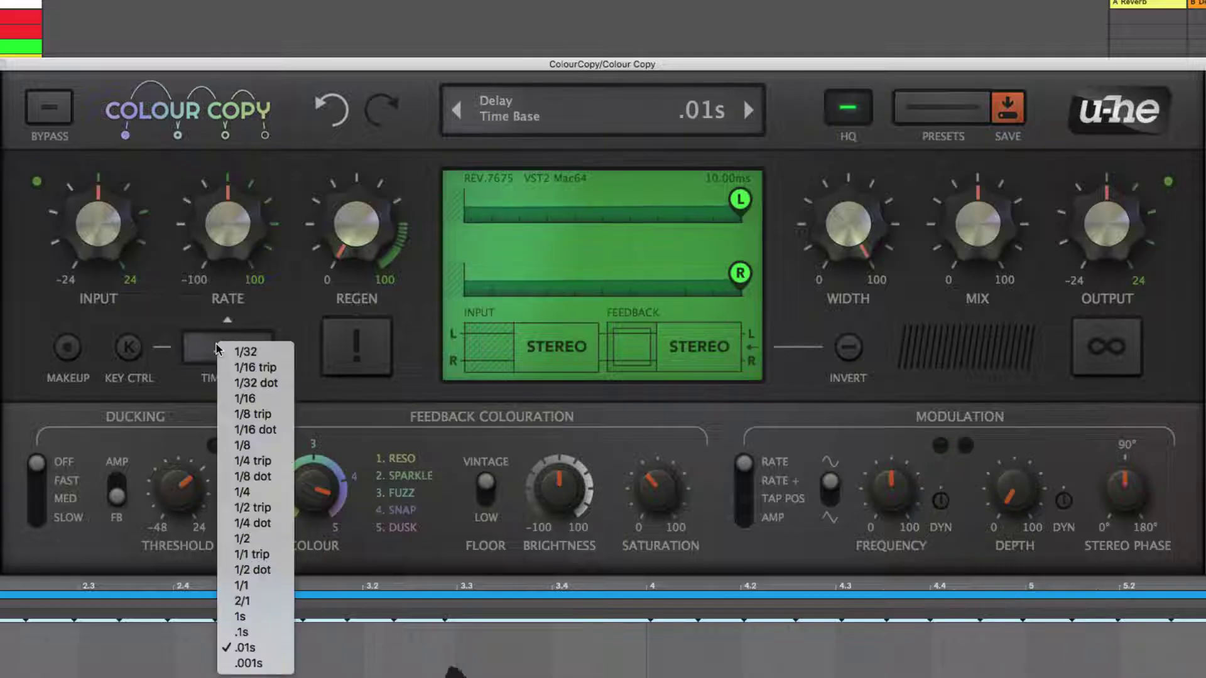
pyautogui.click(255, 476)
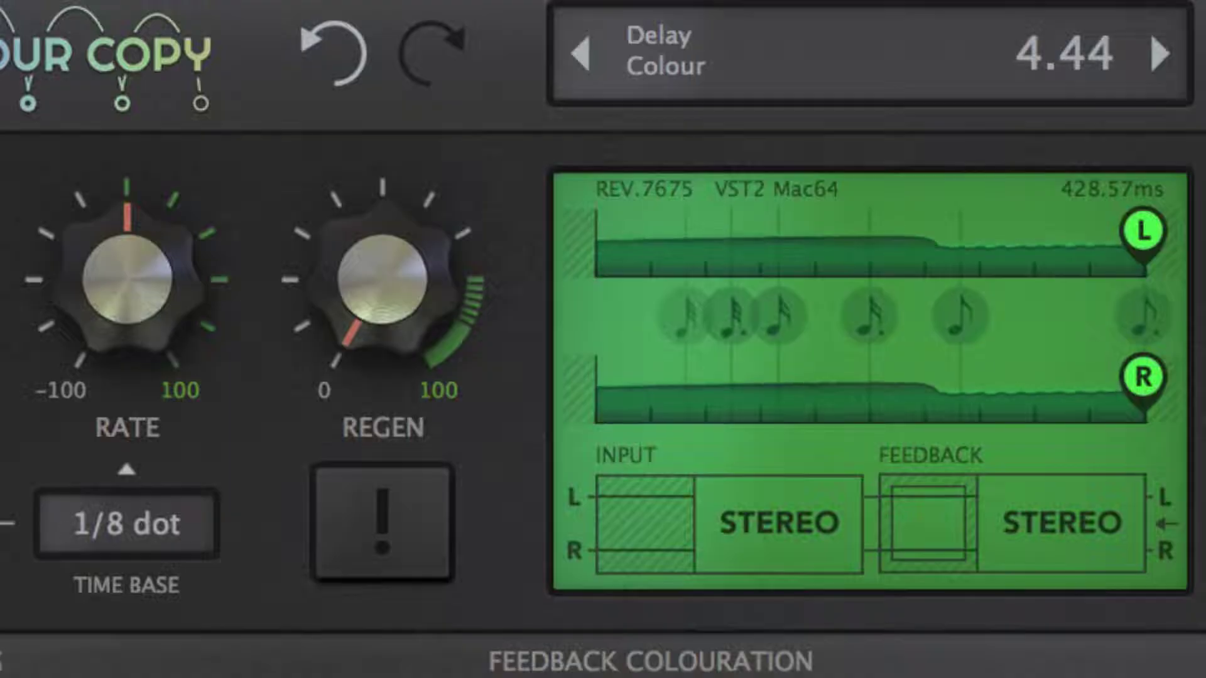
pyautogui.click(216, 242)
pyautogui.moveTo(124, 295); pyautogui.dragTo(160, 161)
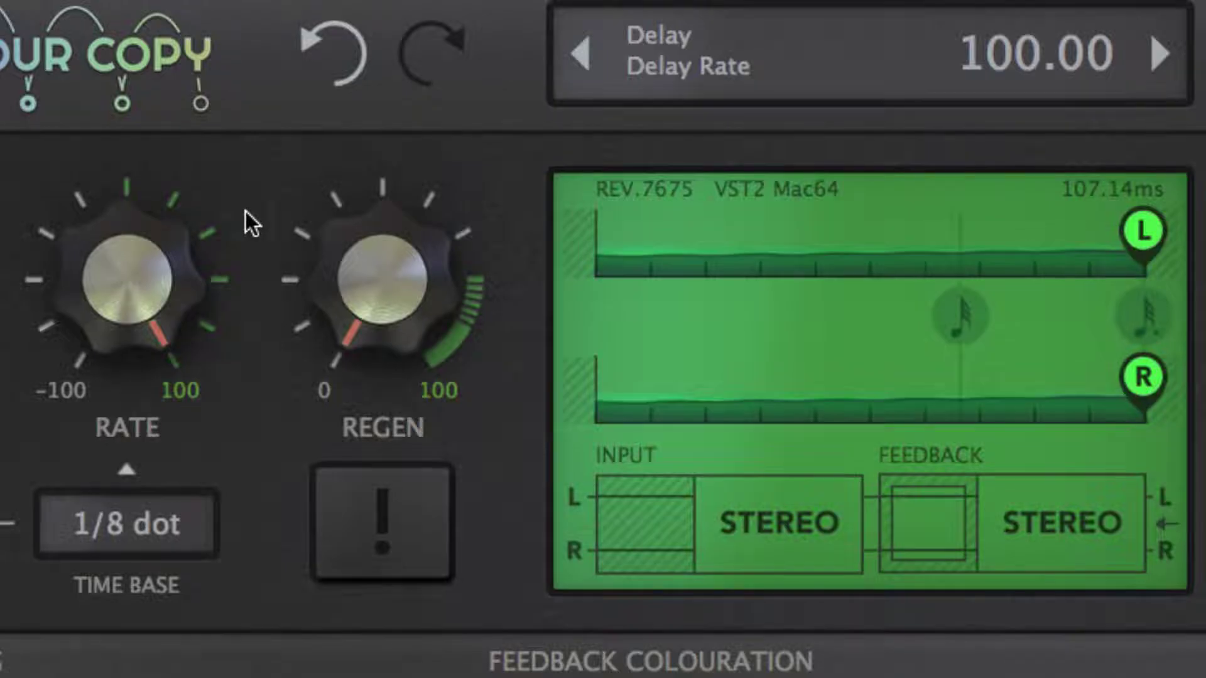
pyautogui.moveTo(137, 304); pyautogui.dragTo(138, 356)
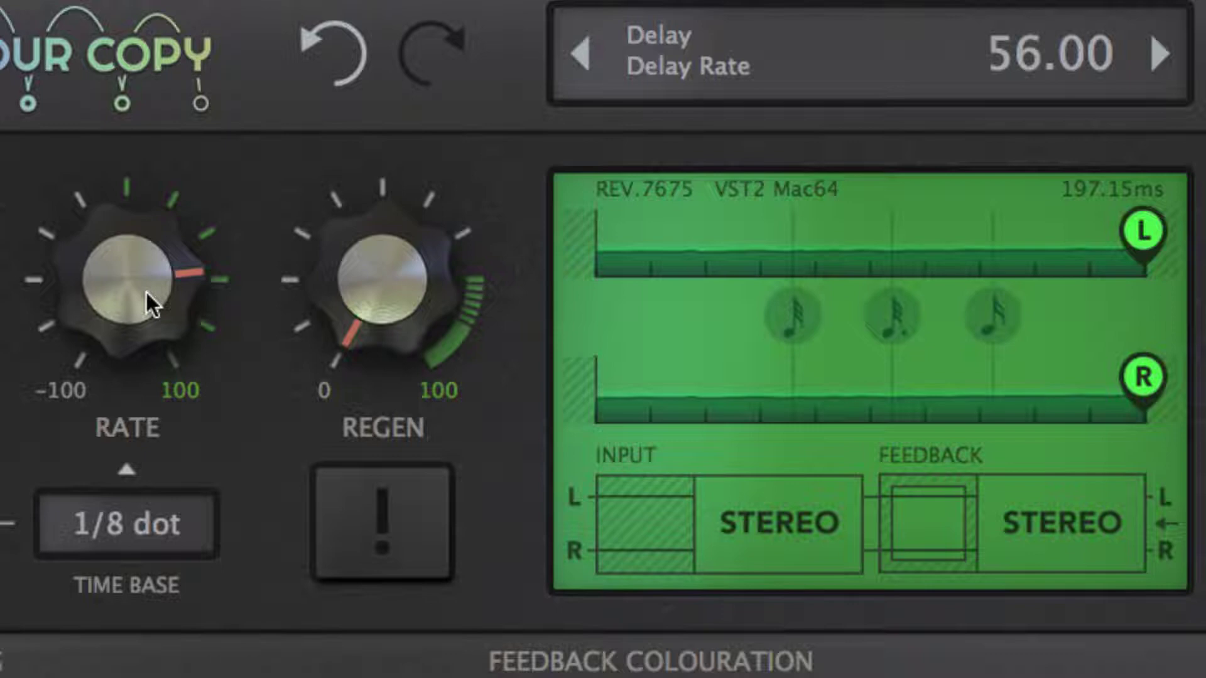
pyautogui.moveTo(145, 291); pyautogui.dragTo(157, 435)
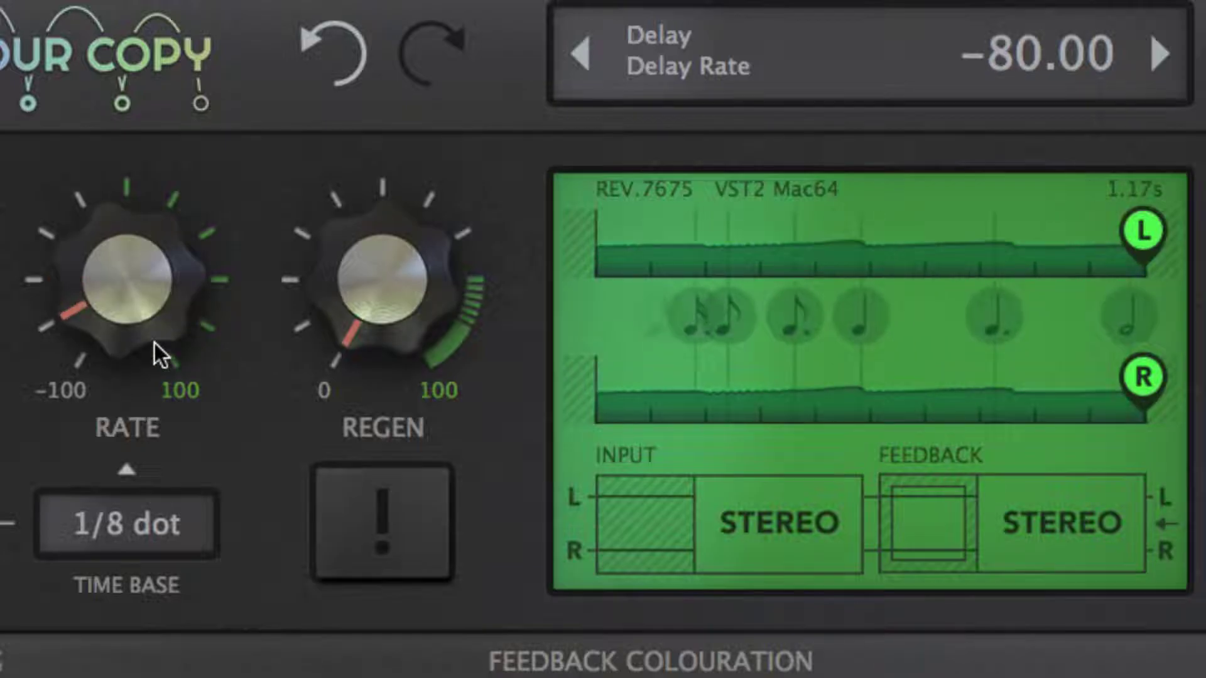
pyautogui.moveTo(155, 343); pyautogui.dragTo(182, 409)
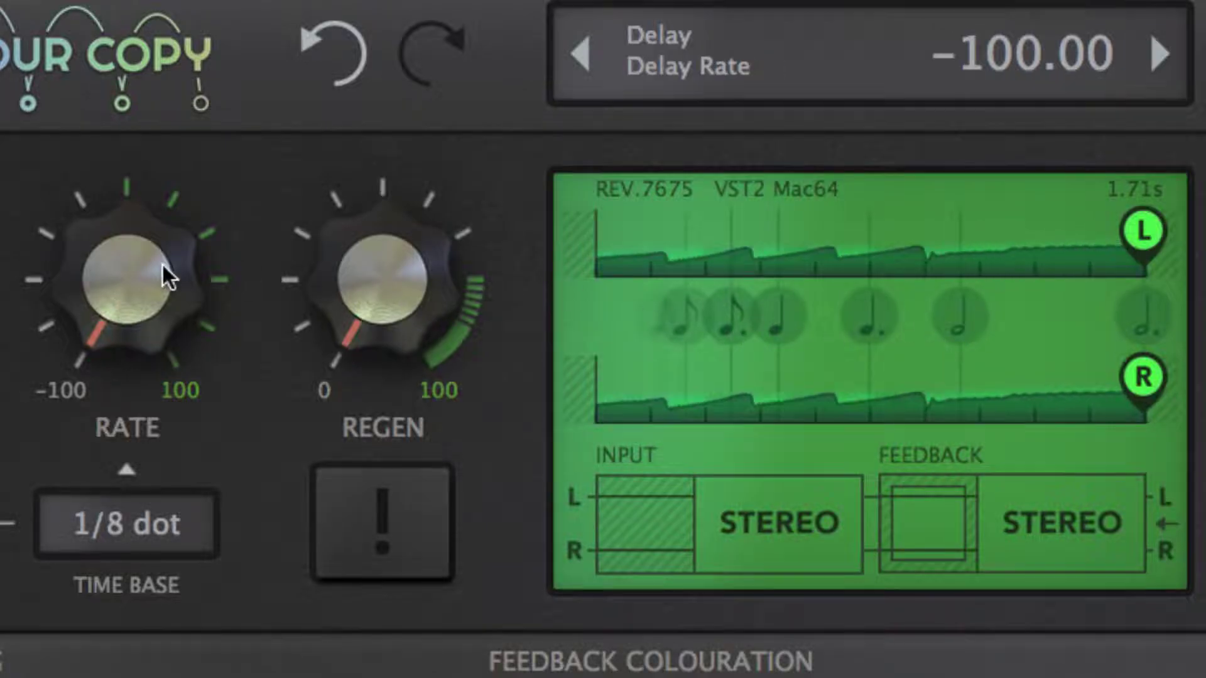
pyautogui.moveTo(107, 301); pyautogui.dragTo(148, 272)
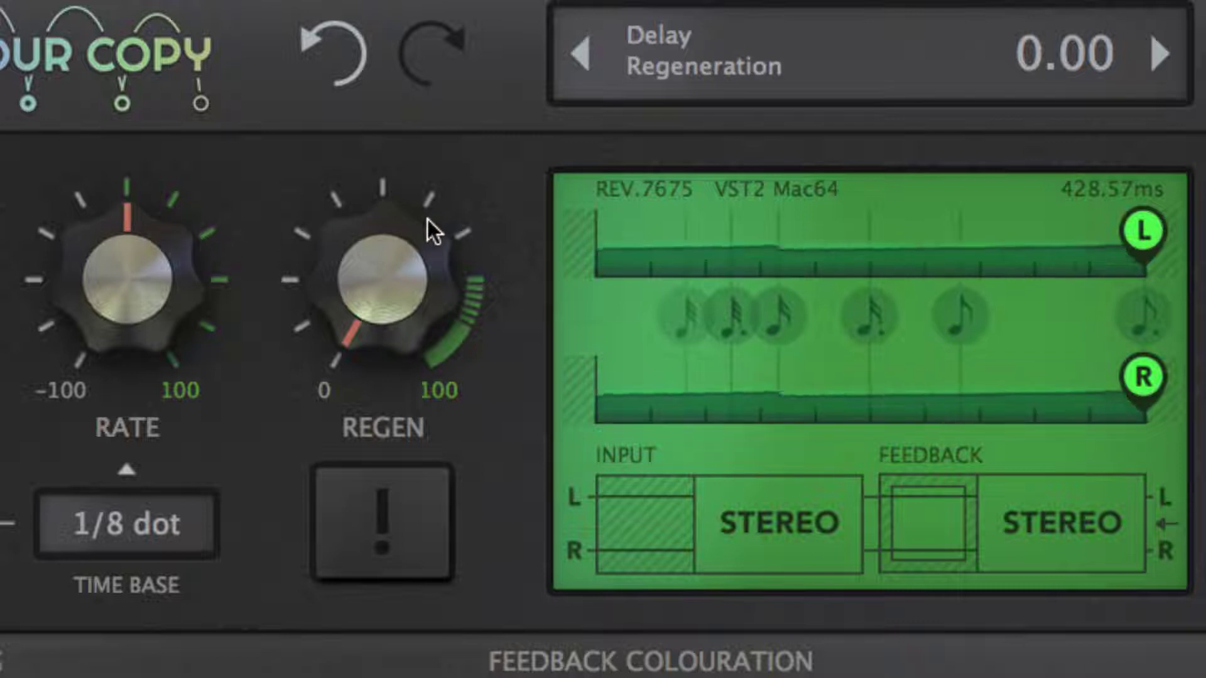
# Set the time base to 1/4 dot, move the left tap to 59 and the right tap to about 25.
pyautogui.click(131, 525)
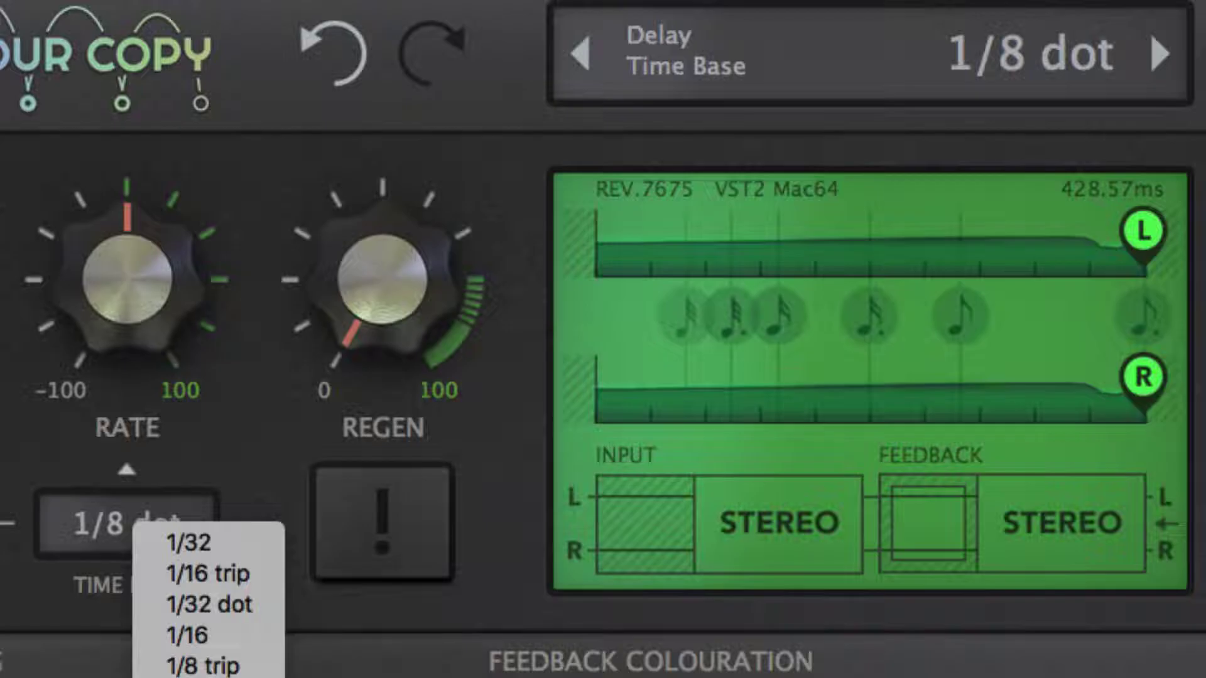
pyautogui.click(201, 677)
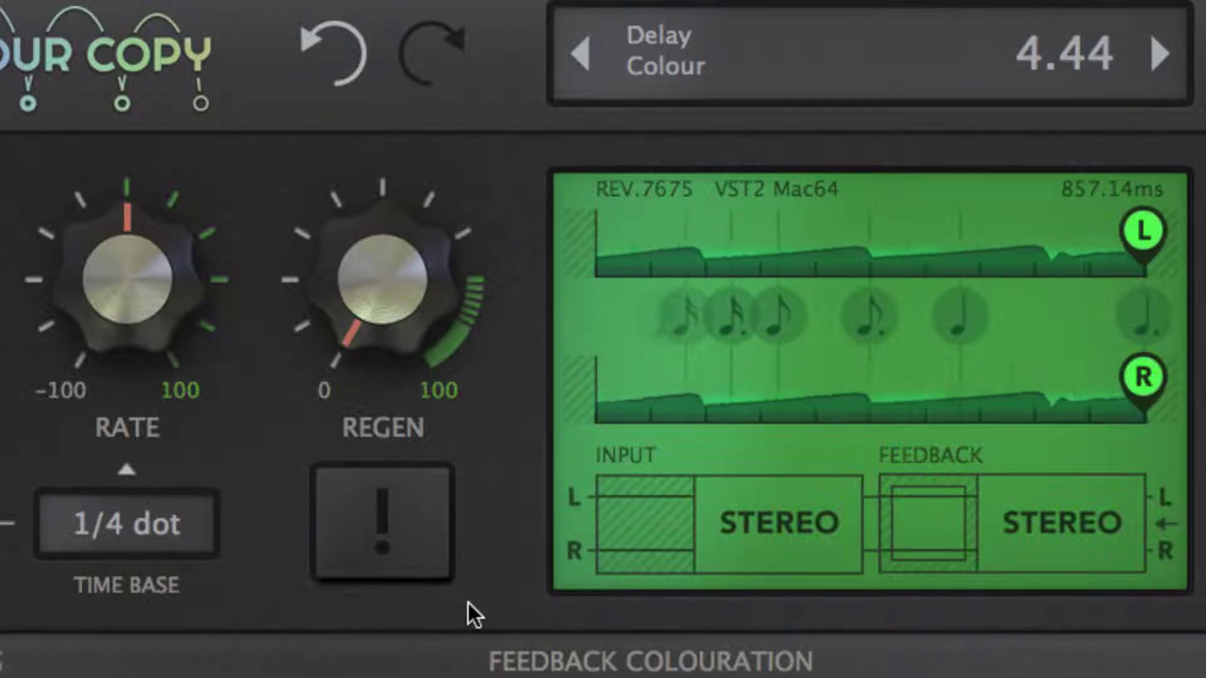
pyautogui.moveTo(1106, 259)
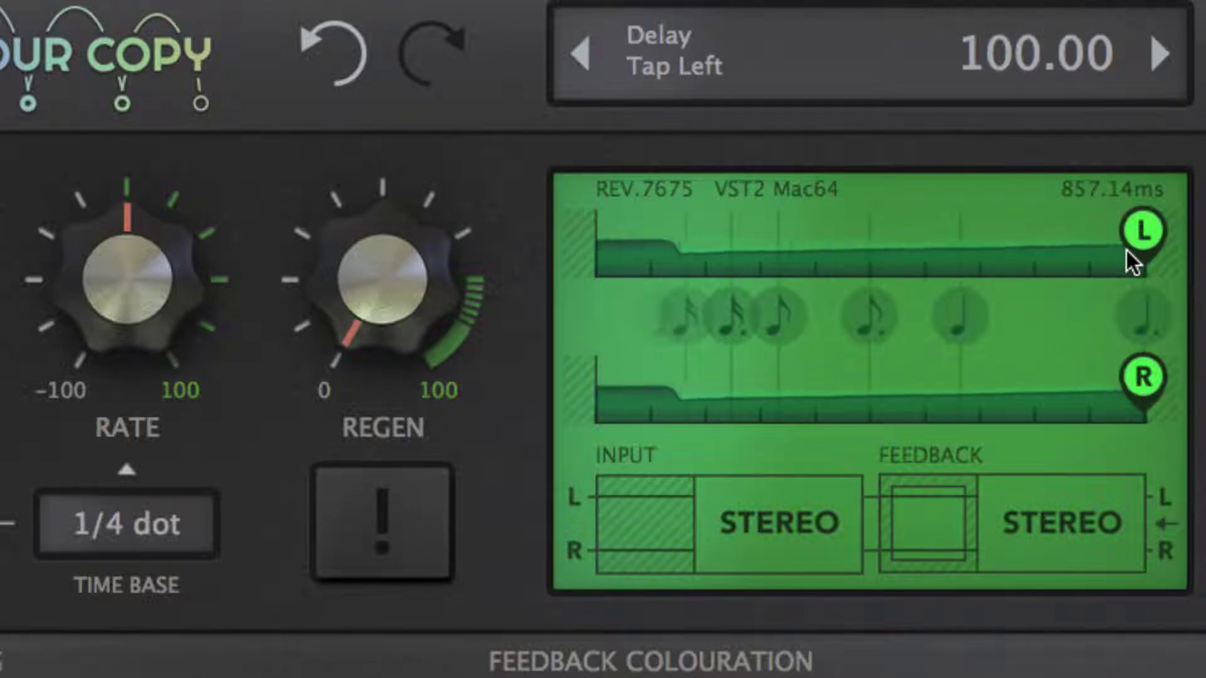
pyautogui.moveTo(1141, 226); pyautogui.dragTo(910, 258)
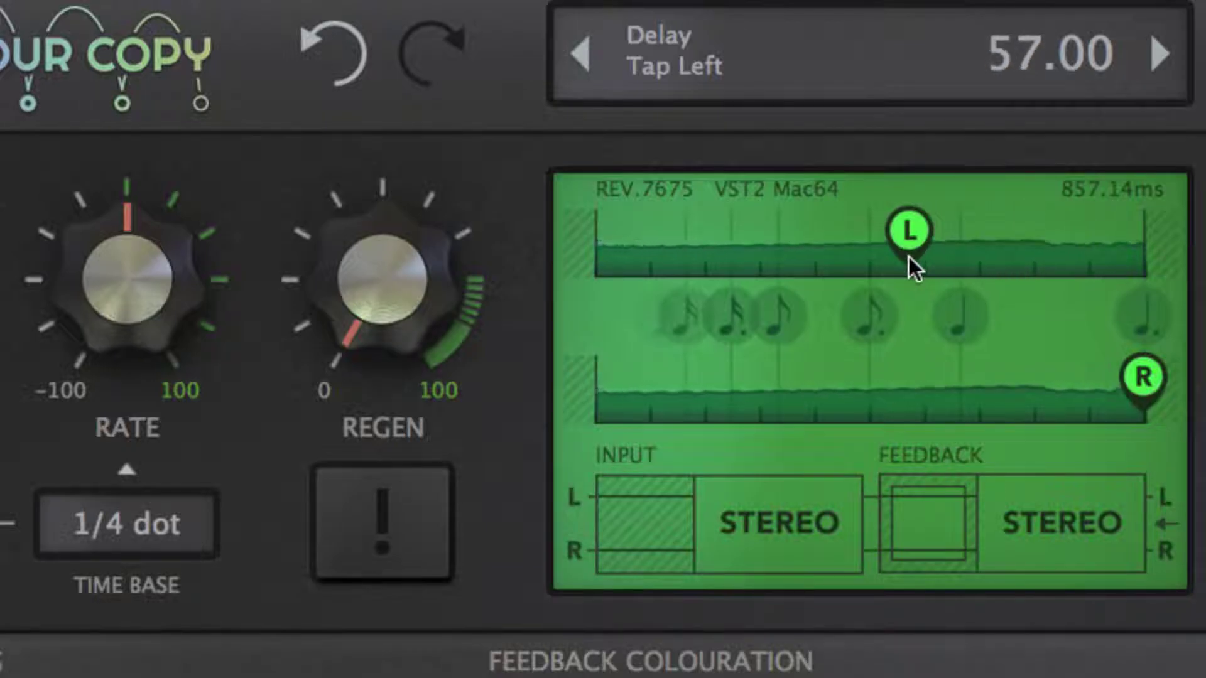
pyautogui.click(730, 381)
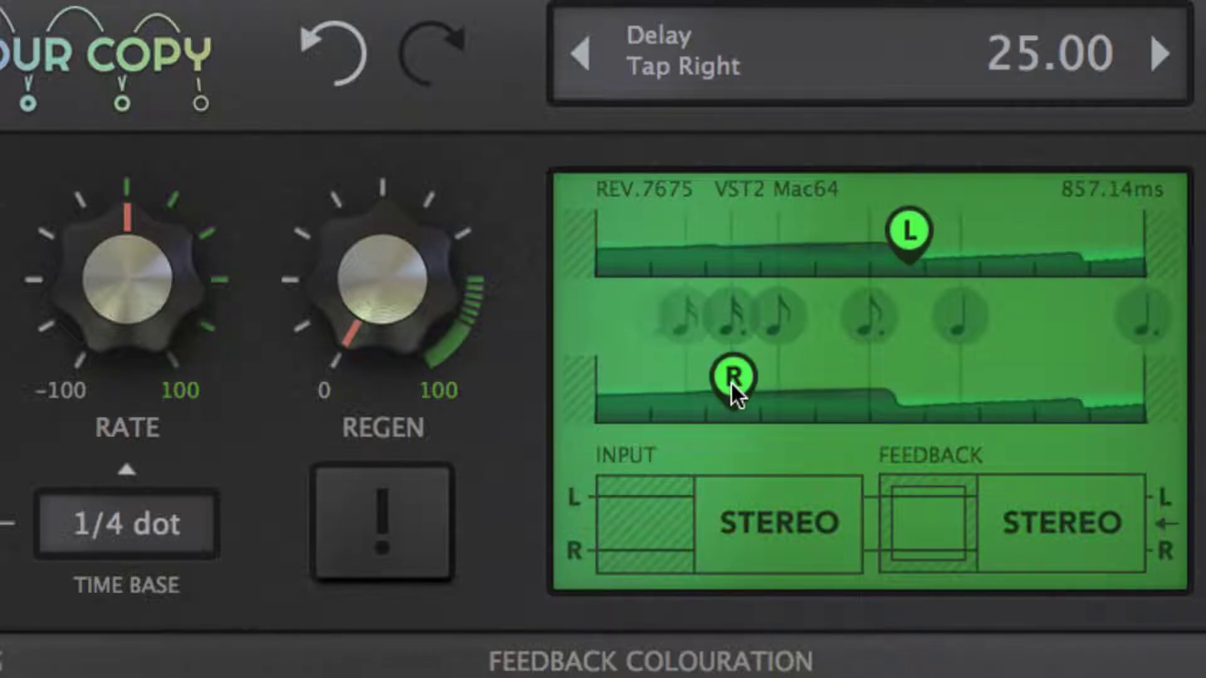
pyautogui.moveTo(736, 372); pyautogui.dragTo(956, 363)
# Snap the taps to grid lines, then place right tap at 20, left at 80, with LFO on TAP POS.
pyautogui.click(779, 339)
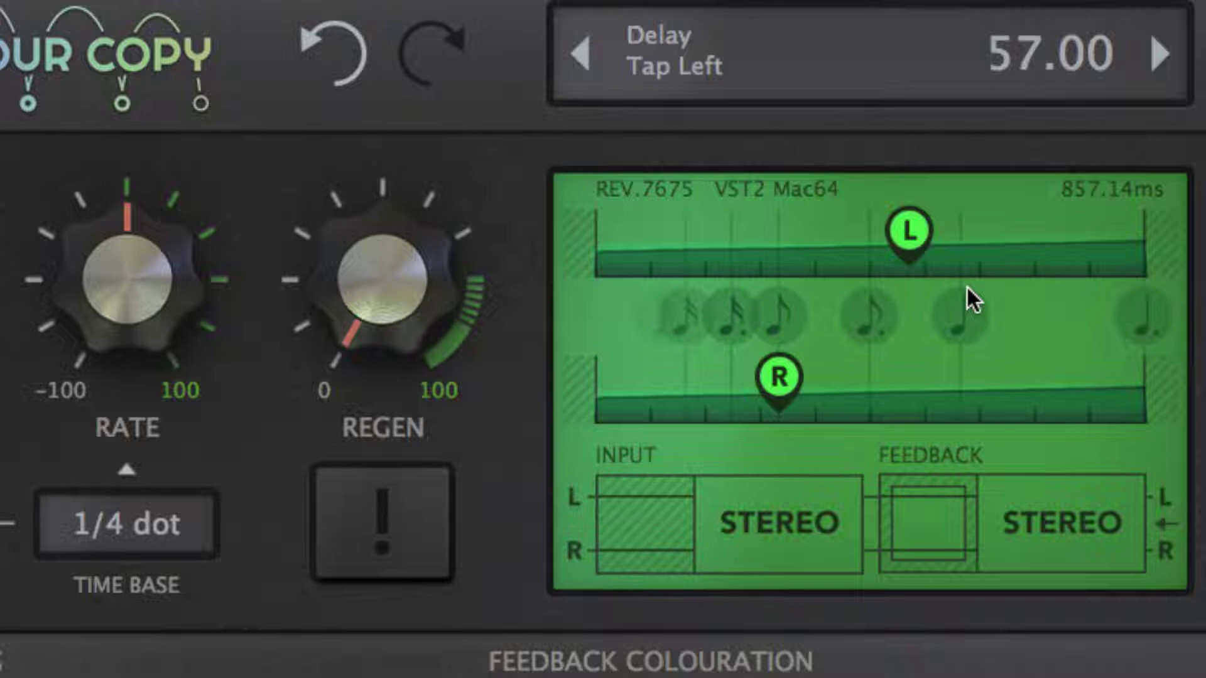
pyautogui.click(958, 239)
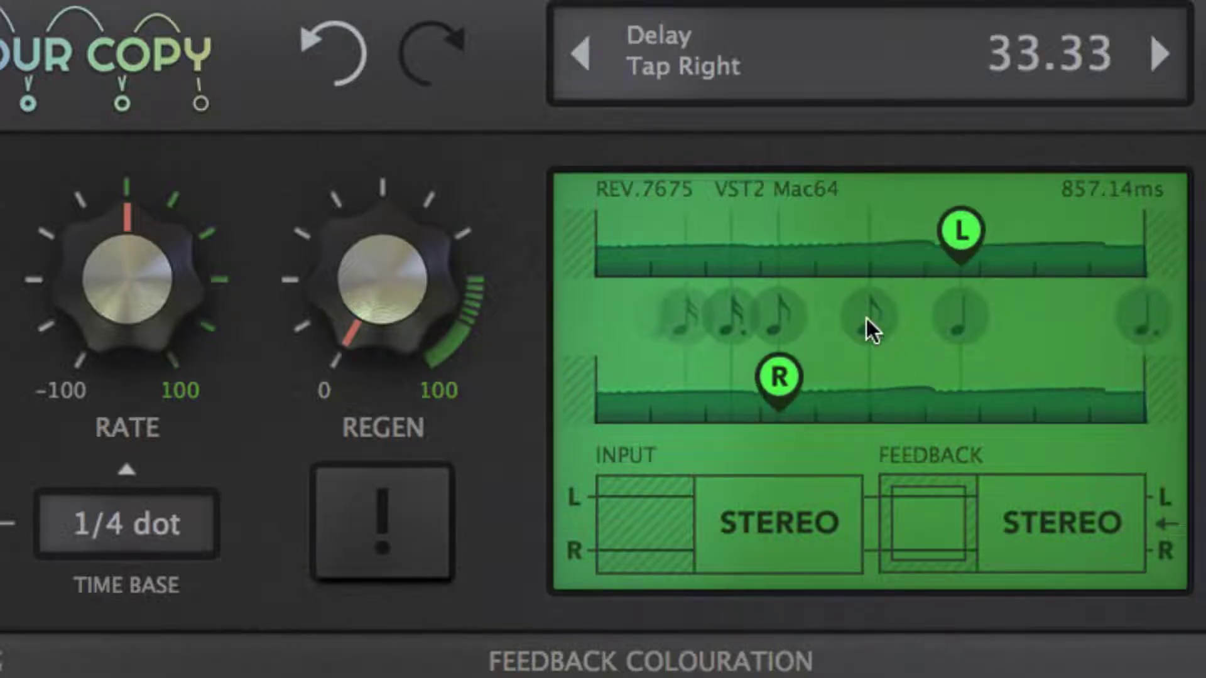
pyautogui.moveTo(777, 377); pyautogui.dragTo(703, 379)
pyautogui.moveTo(971, 231); pyautogui.dragTo(1036, 230)
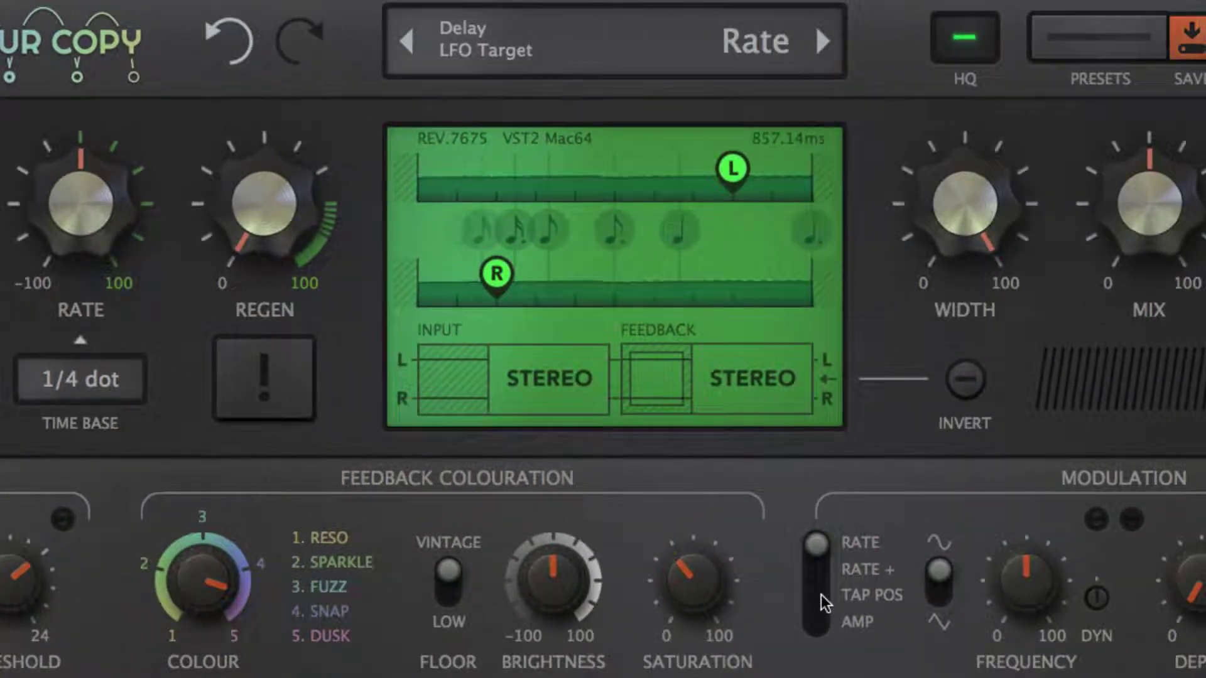
pyautogui.click(821, 594)
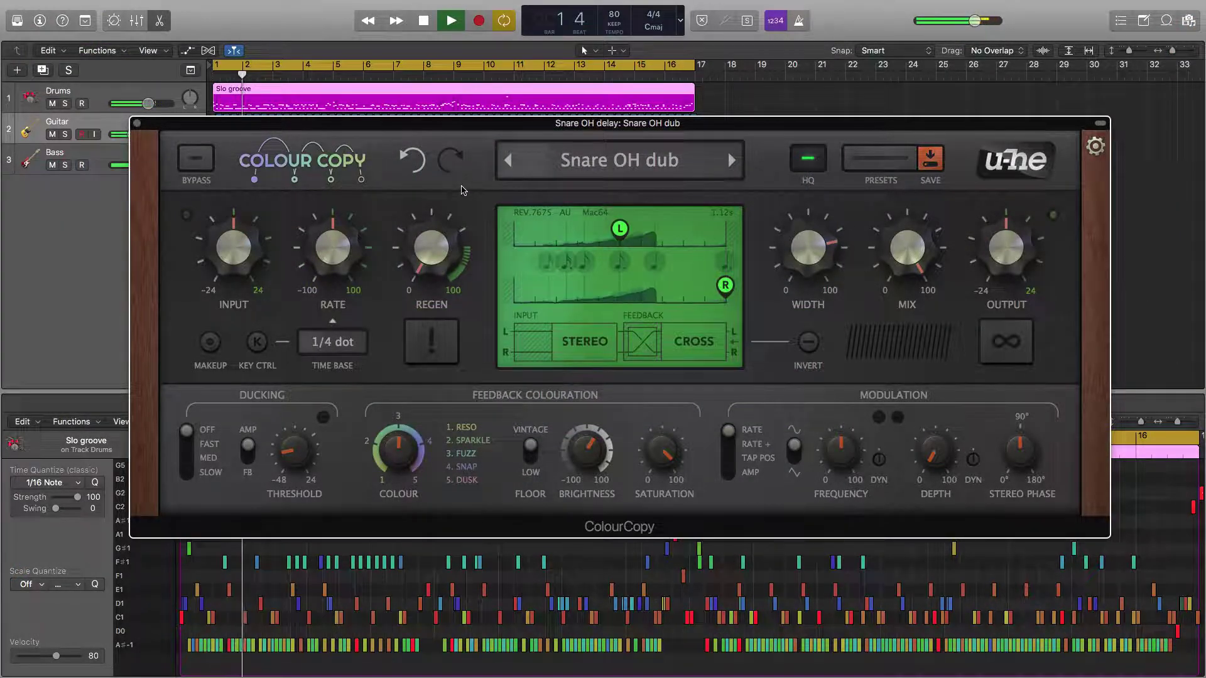
# Raise REGEN through about 60 and 71 to near 90 for runaway repeats, then pull it back to about 66.
pyautogui.moveTo(457, 230)
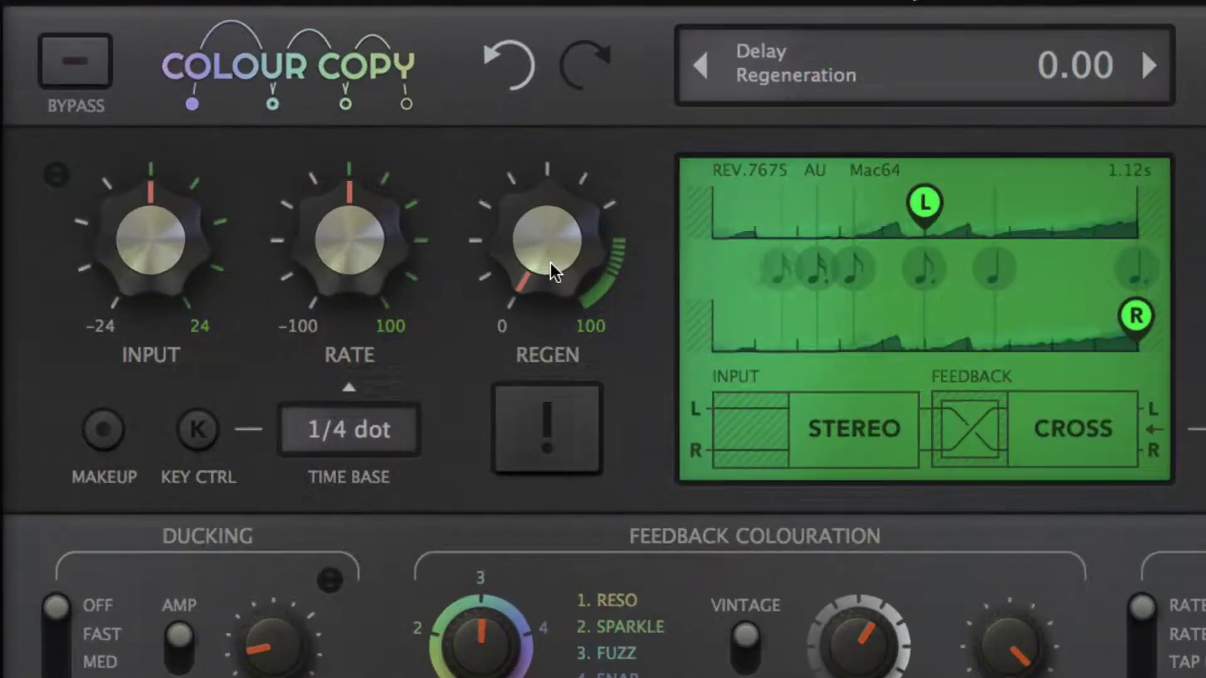
pyautogui.scroll(1, 434, 257)
pyautogui.scroll(1, 550, 261)
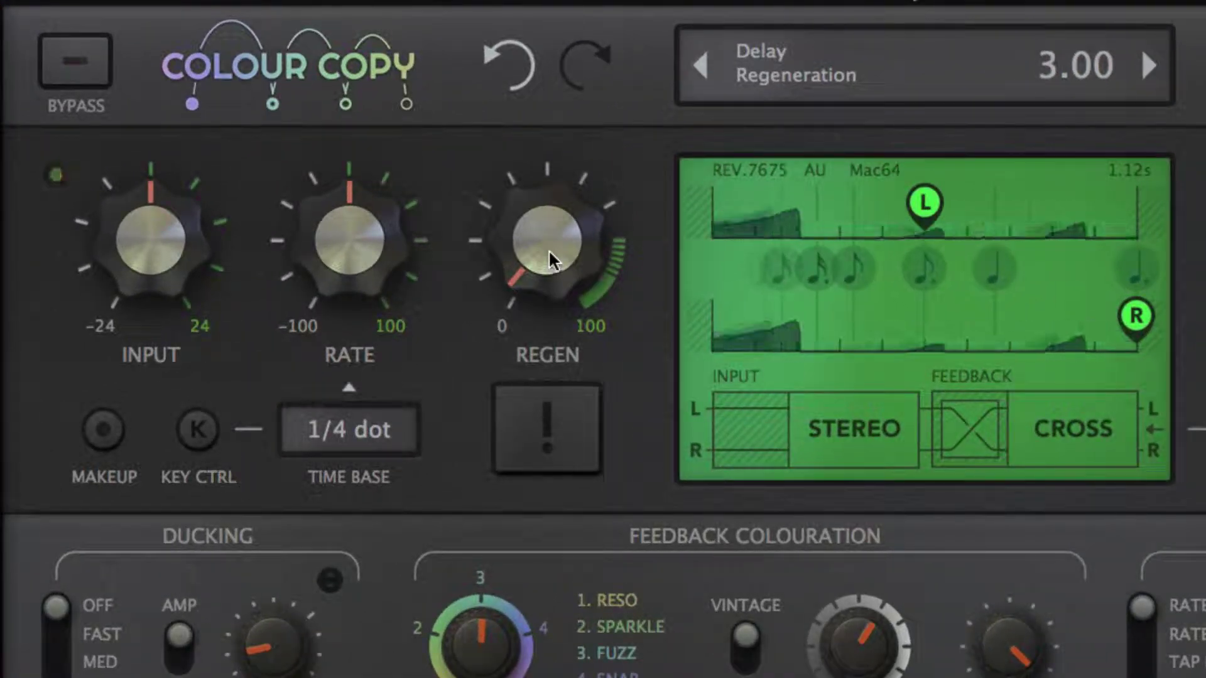
pyautogui.scroll(2, 551, 258)
pyautogui.moveTo(550, 250); pyautogui.dragTo(548, 107)
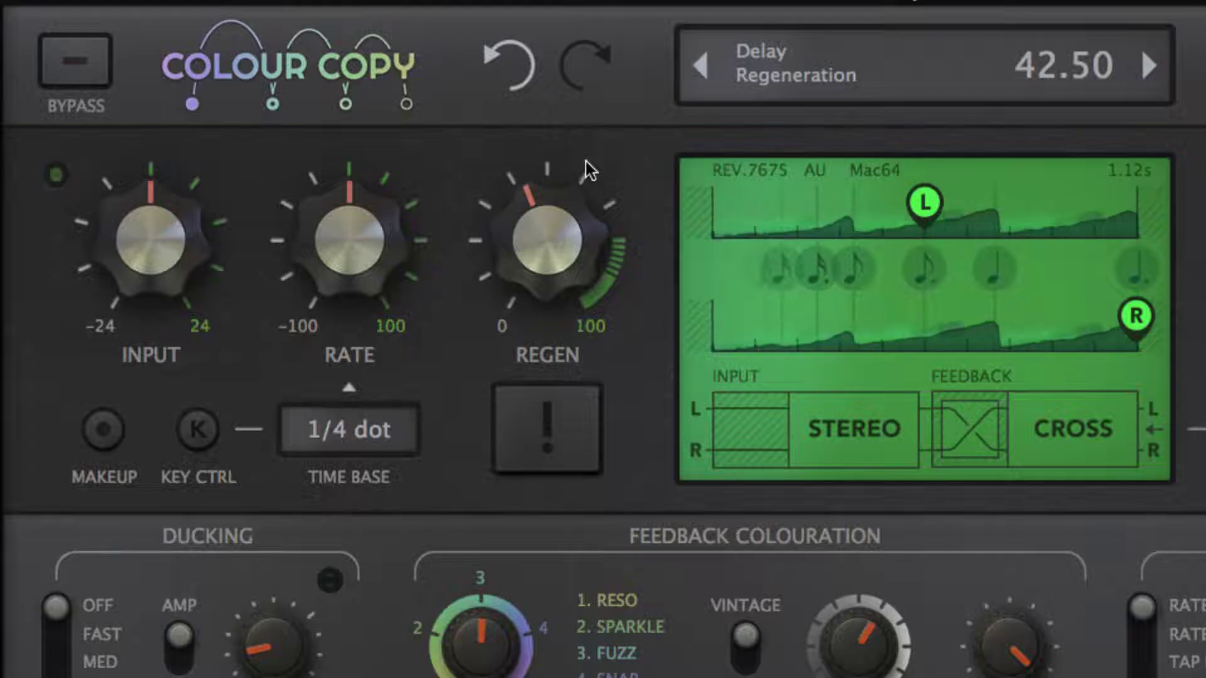
pyautogui.moveTo(552, 252); pyautogui.dragTo(551, 183)
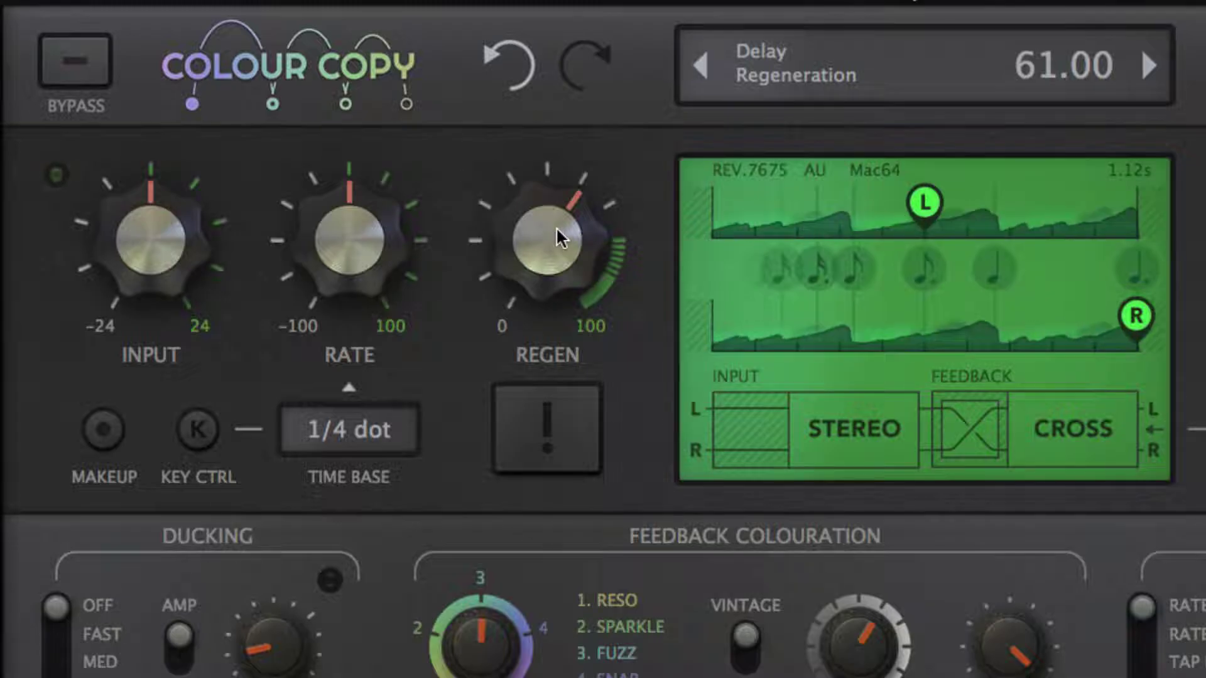
pyautogui.moveTo(556, 226)
pyautogui.mouseDown()
pyautogui.moveTo(557, 191)
pyautogui.moveTo(561, 218)
pyautogui.mouseUp()
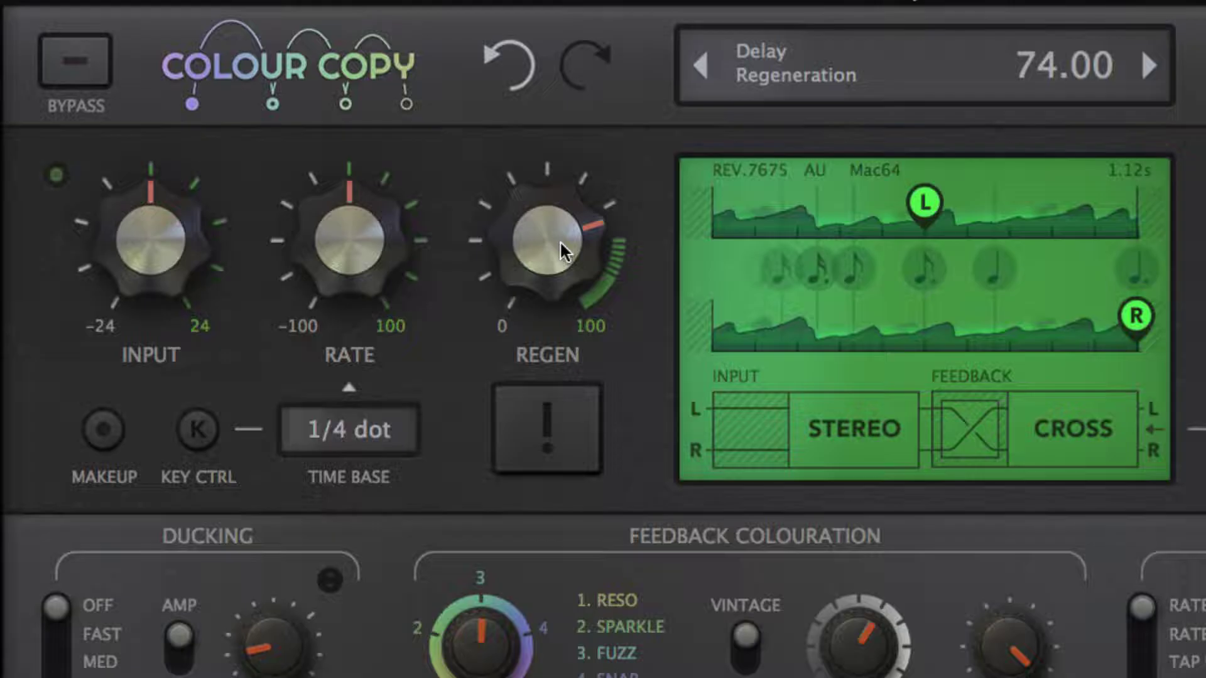
pyautogui.moveTo(563, 241); pyautogui.dragTo(564, 154)
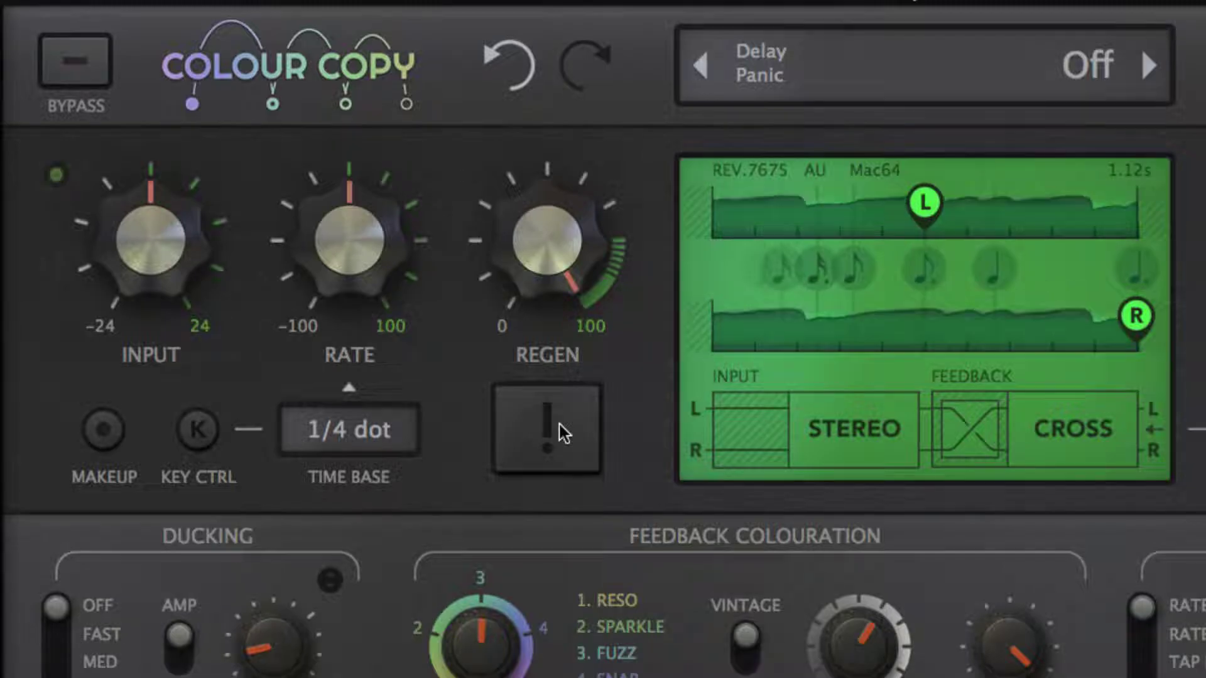
pyautogui.moveTo(534, 270); pyautogui.dragTo(563, 500)
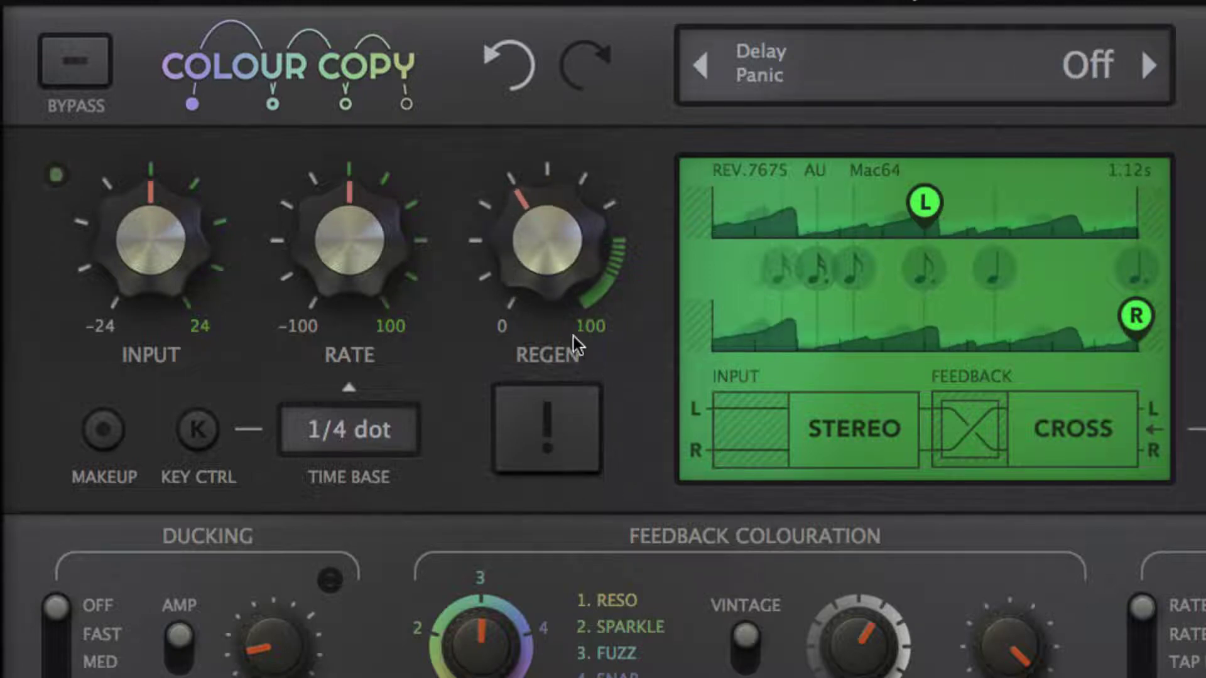
# Set the Ducking switch to FAST and flip the AMP/FB toggle to FB.
pyautogui.scroll(-5, 550, 296)
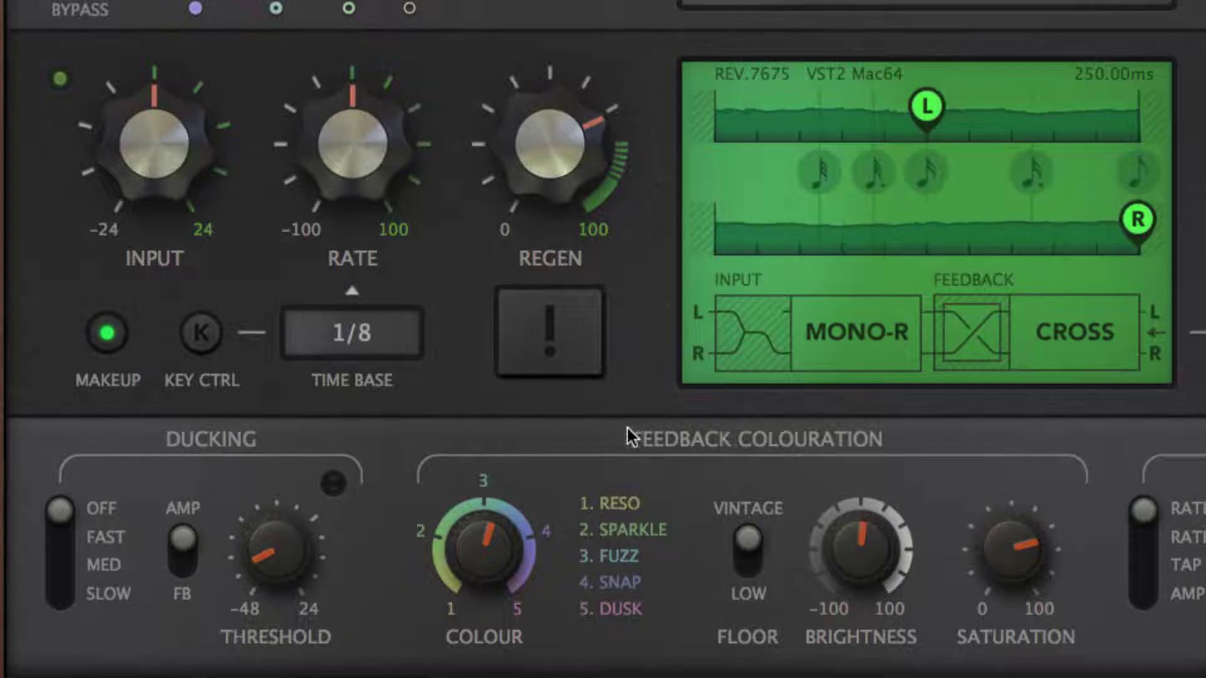
pyautogui.click(69, 542)
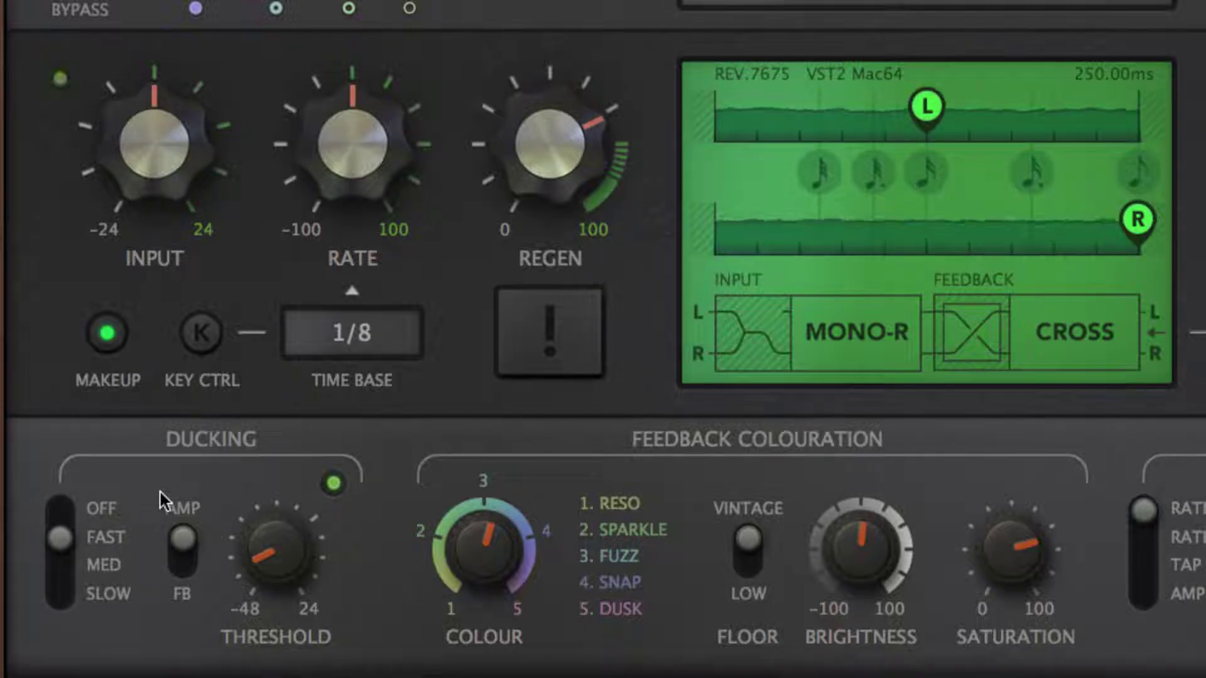
pyautogui.click(179, 573)
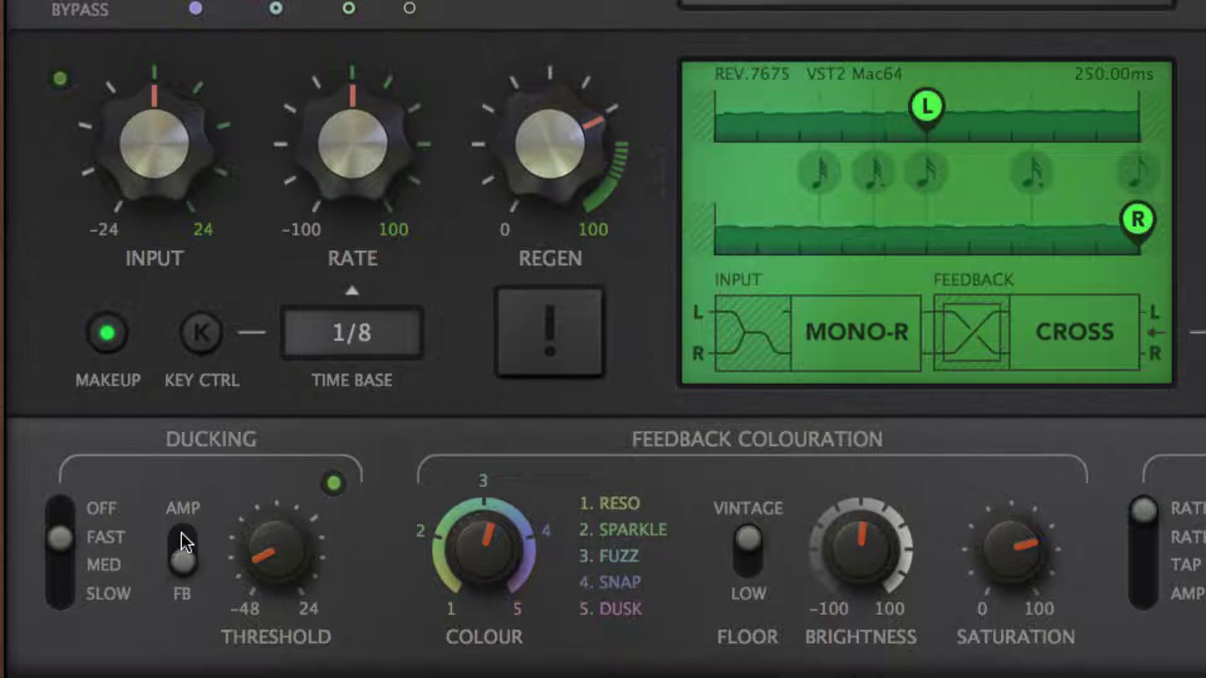
# Flip ducking to FB and back to AMP, then raise the ducking THRESHOLD.
pyautogui.click(178, 568)
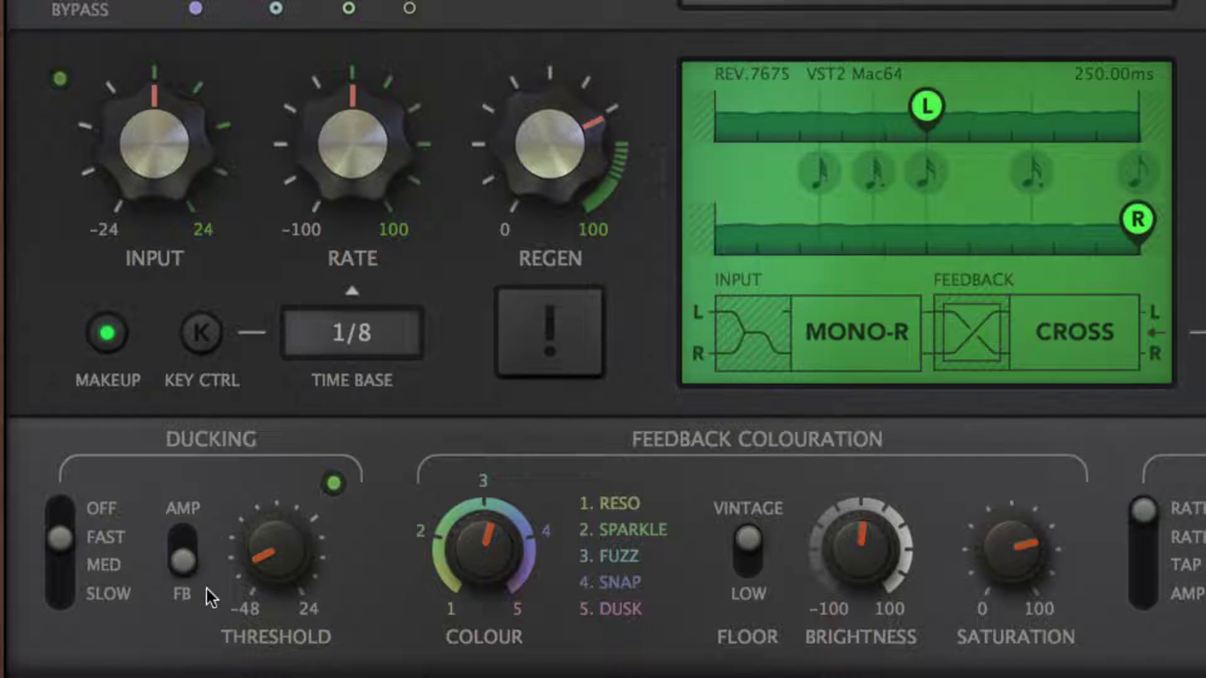
pyautogui.click(190, 547)
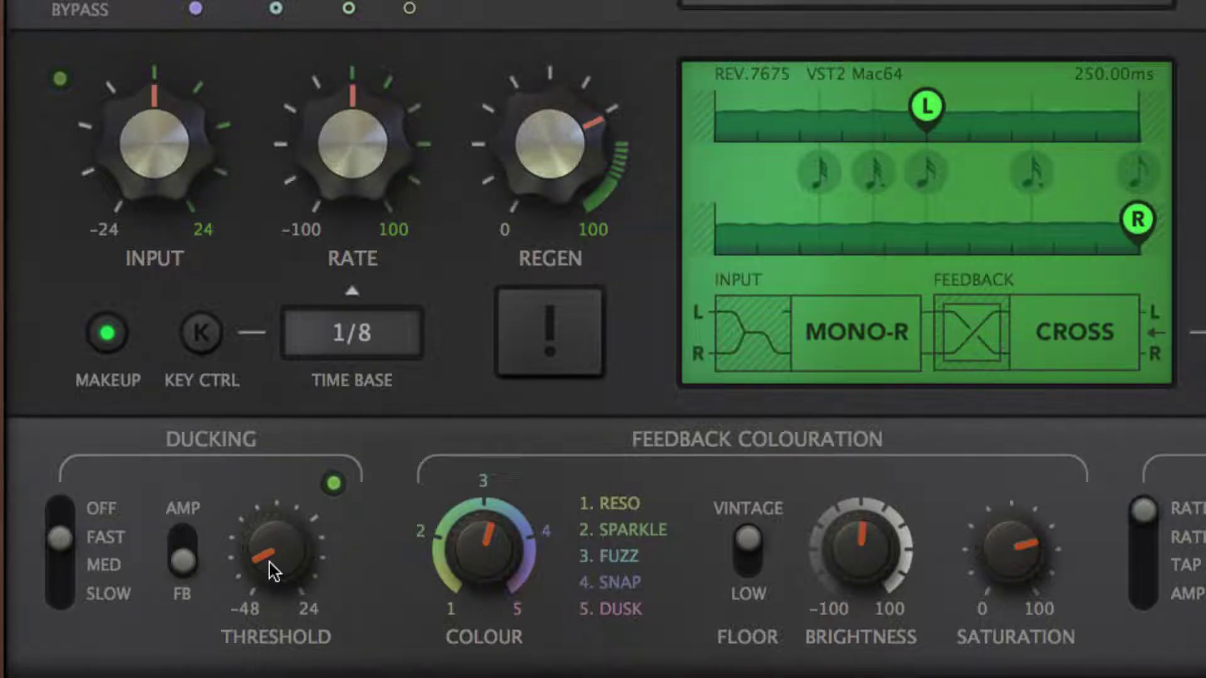
pyautogui.moveTo(273, 560); pyautogui.dragTo(274, 503)
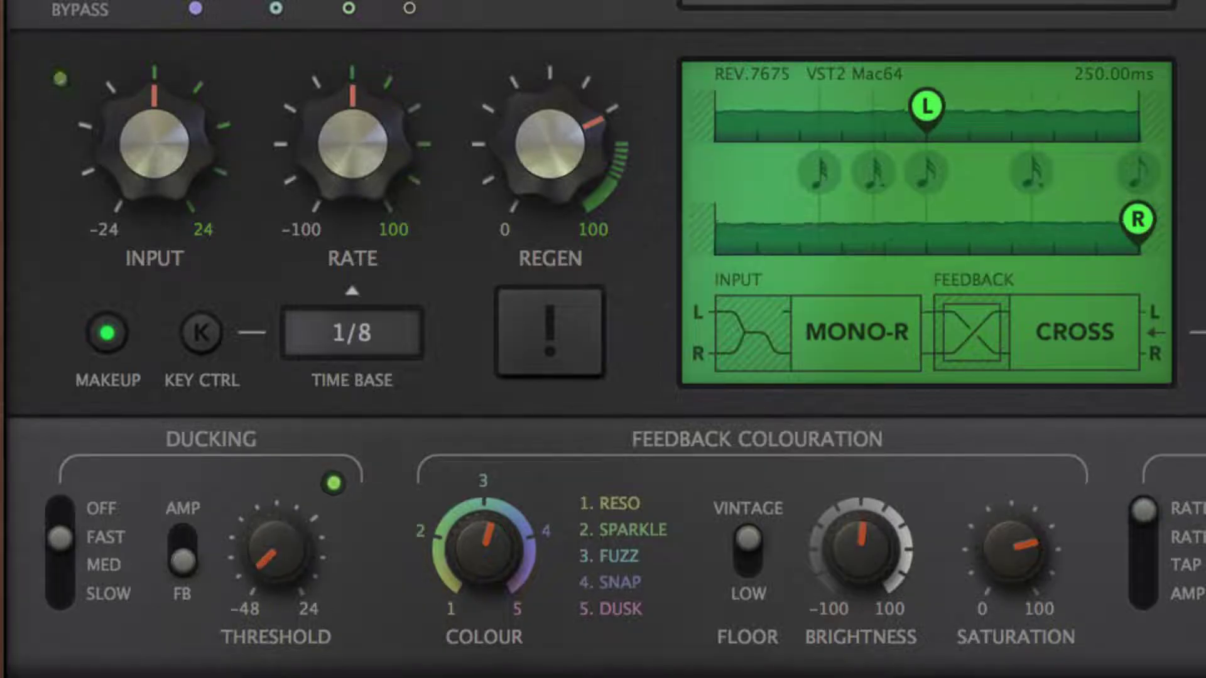
# Compare MED, SLOW and FAST ducking with a higher threshold, turn it off, then return to FAST.
pyautogui.click(69, 569)
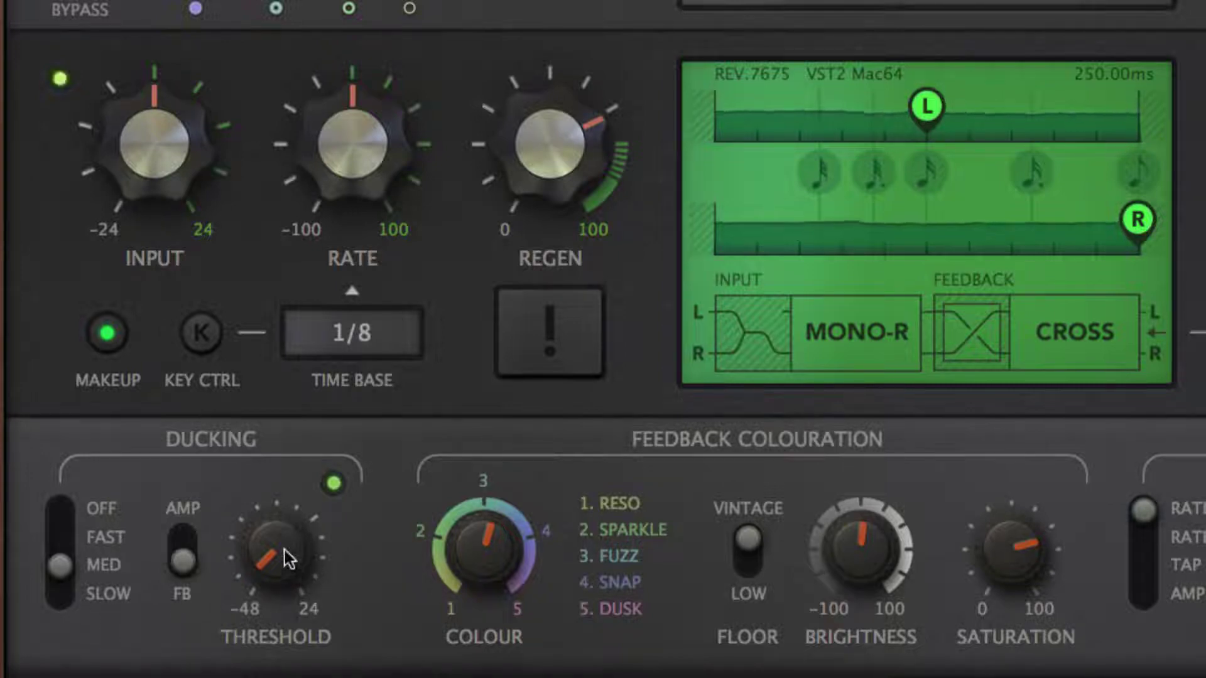
pyautogui.moveTo(291, 558); pyautogui.dragTo(280, 459)
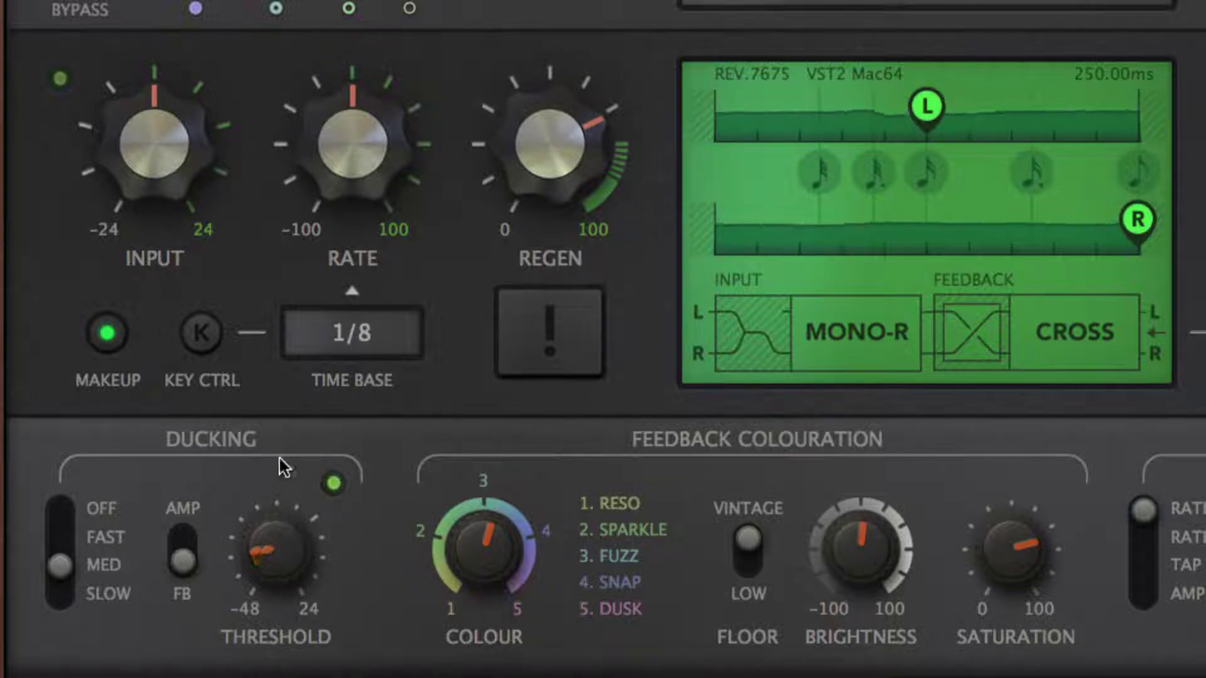
pyautogui.click(63, 594)
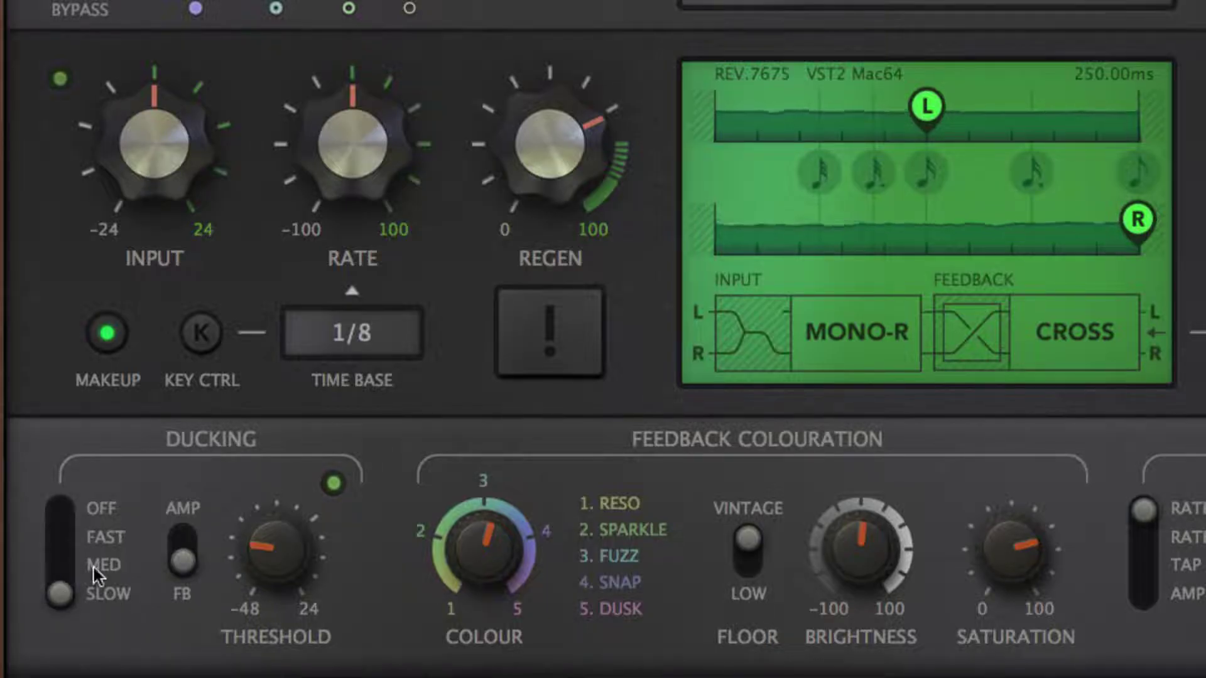
pyautogui.click(62, 539)
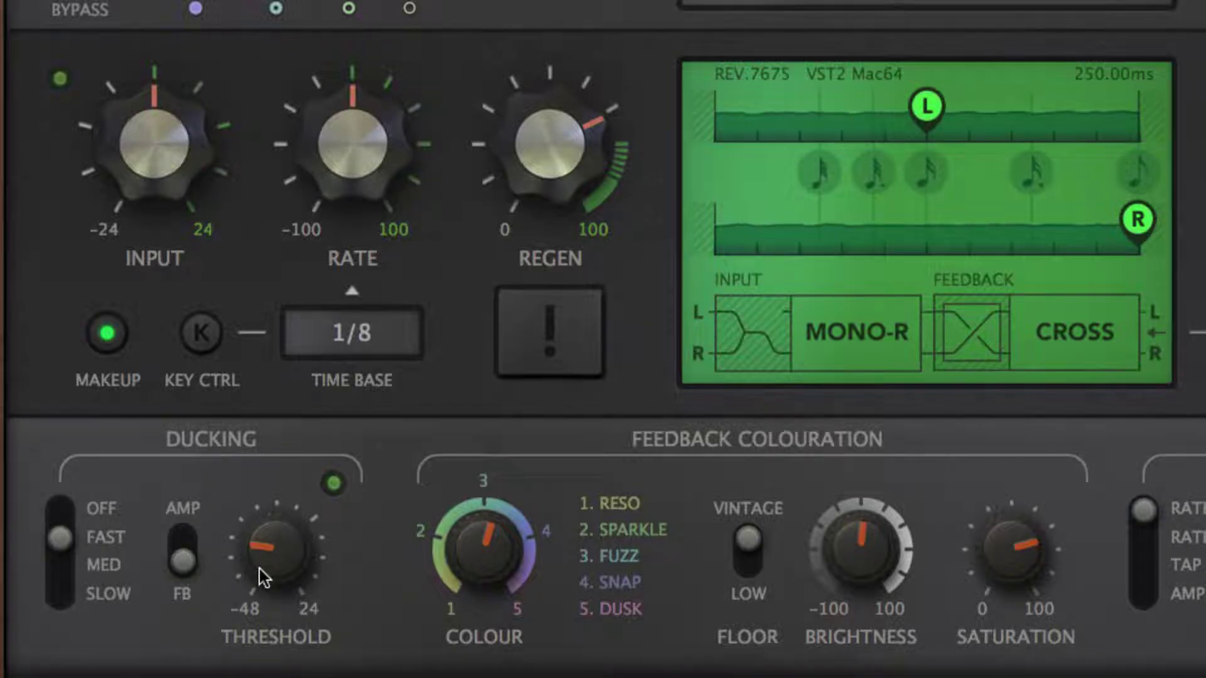
pyautogui.click(65, 521)
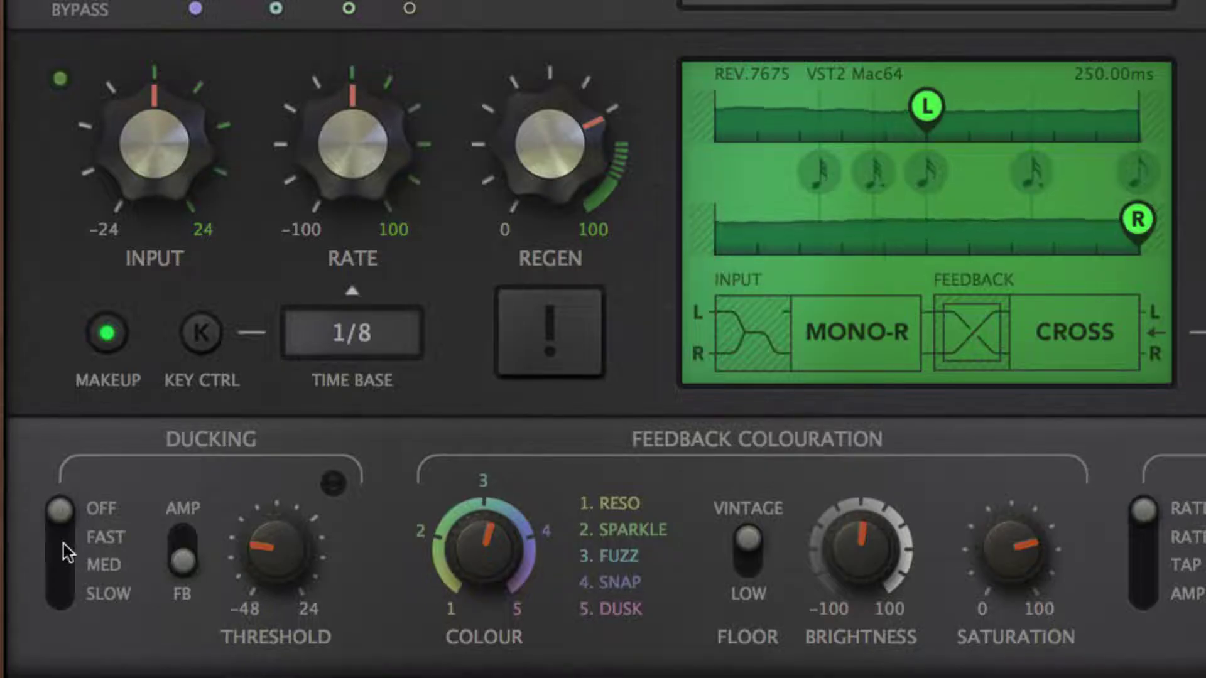
pyautogui.click(63, 544)
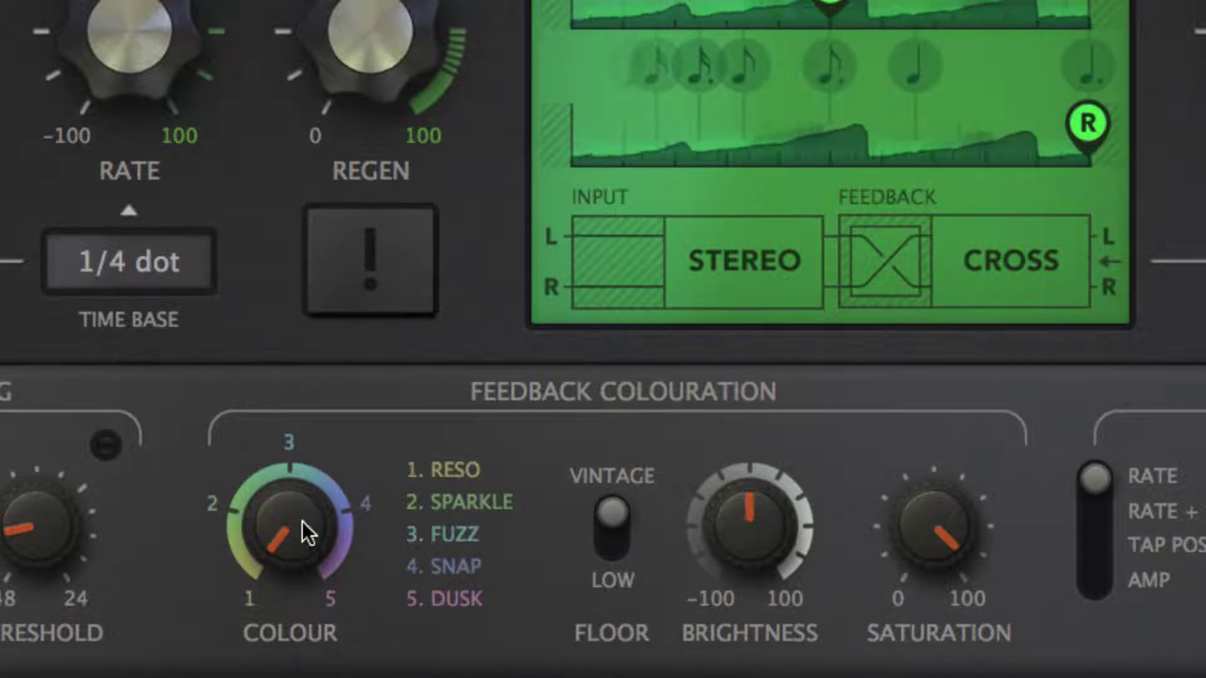
# Turn the feedback COLOUR knob clockwise from 1 past 4, through Sparkle, Fuzz and Snap toward Dusk.
pyautogui.moveTo(295, 503); pyautogui.dragTo(292, 482)
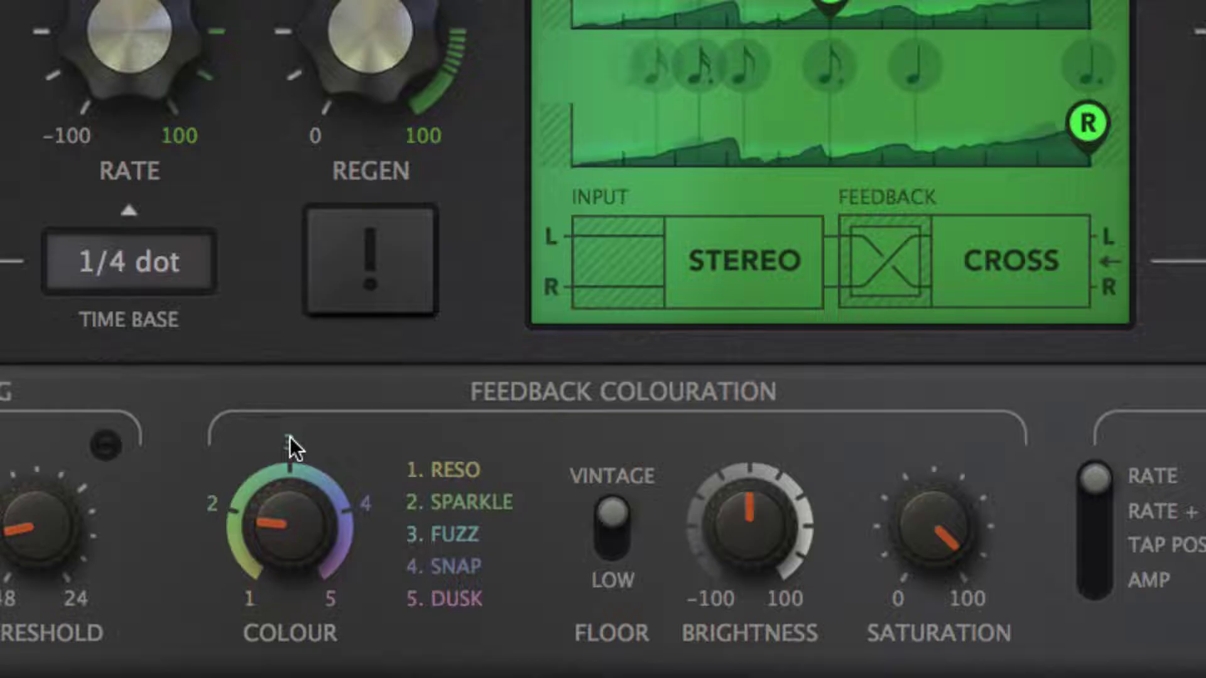
pyautogui.moveTo(289, 436); pyautogui.dragTo(292, 433)
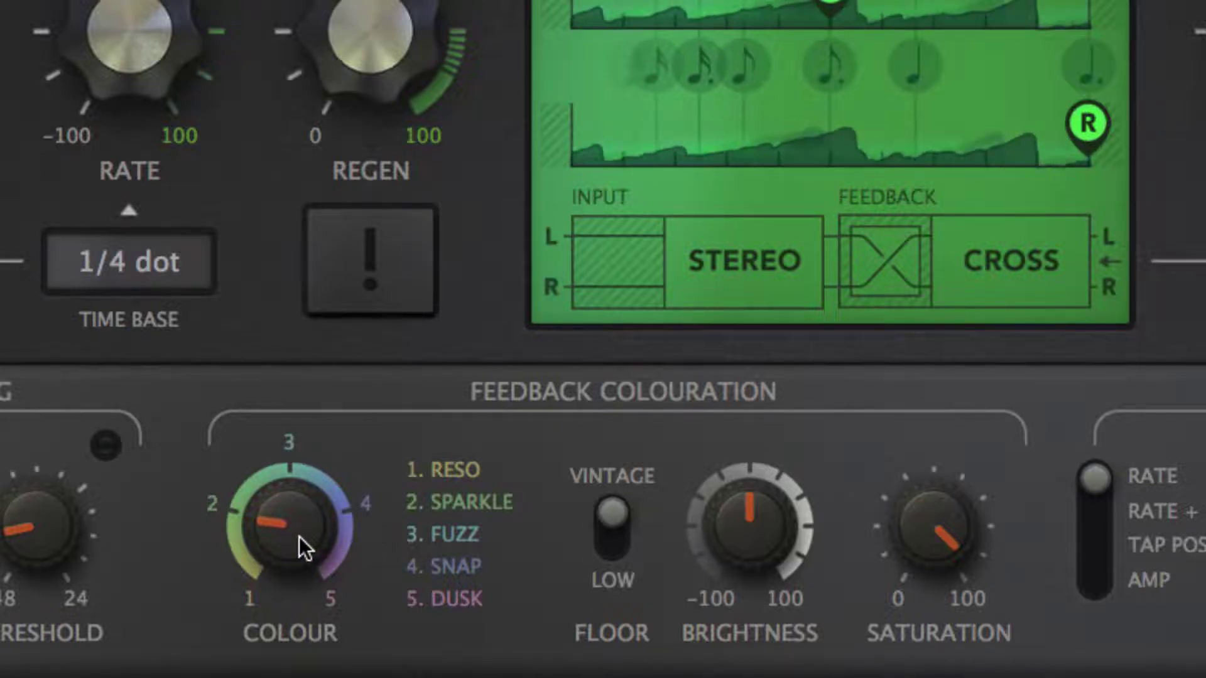
pyautogui.moveTo(299, 537); pyautogui.dragTo(303, 463)
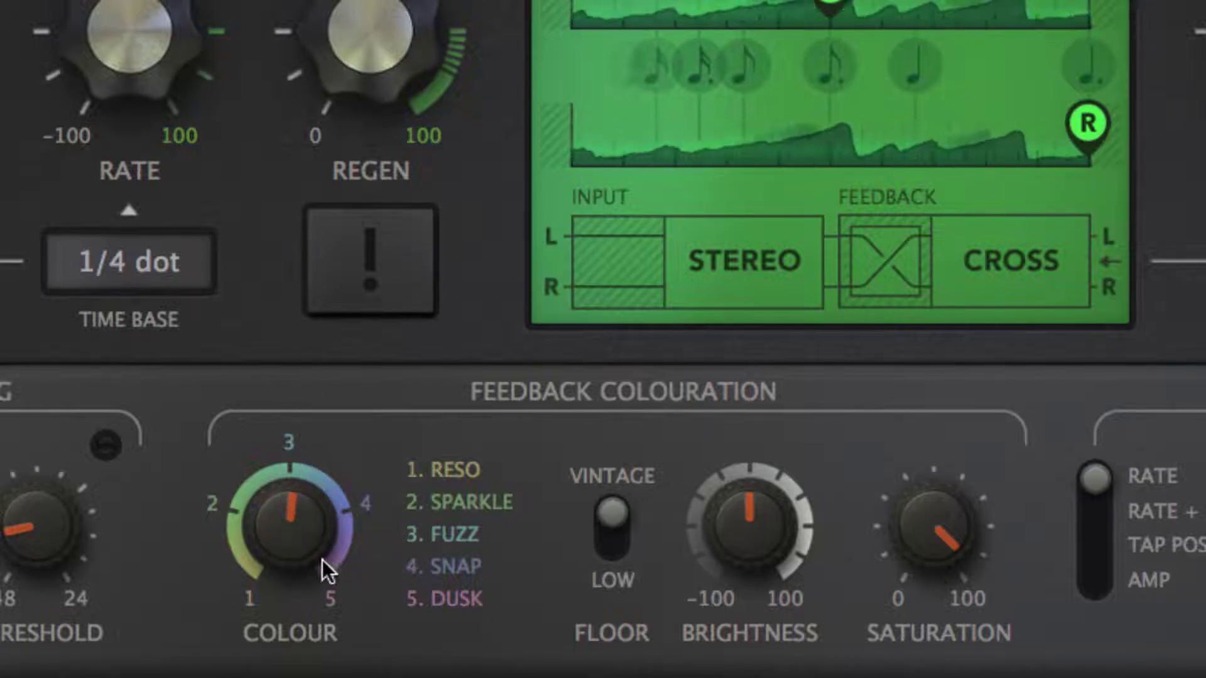
pyautogui.moveTo(296, 549); pyautogui.dragTo(284, 446)
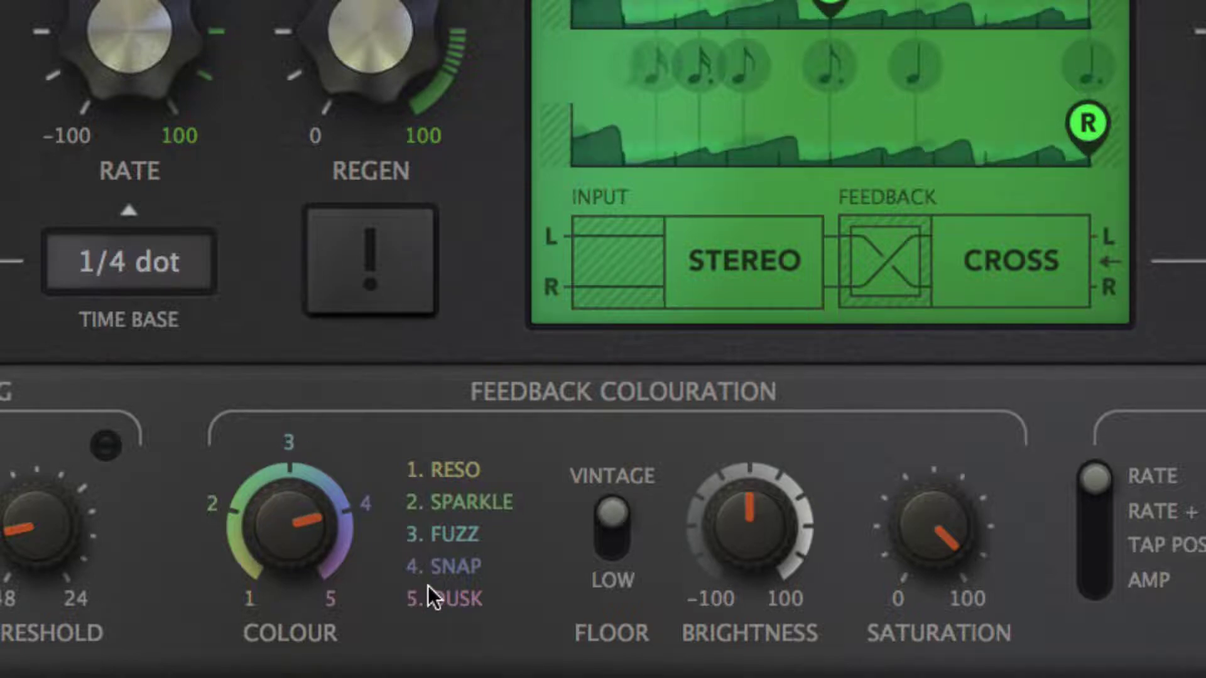
pyautogui.moveTo(282, 545); pyautogui.dragTo(281, 476)
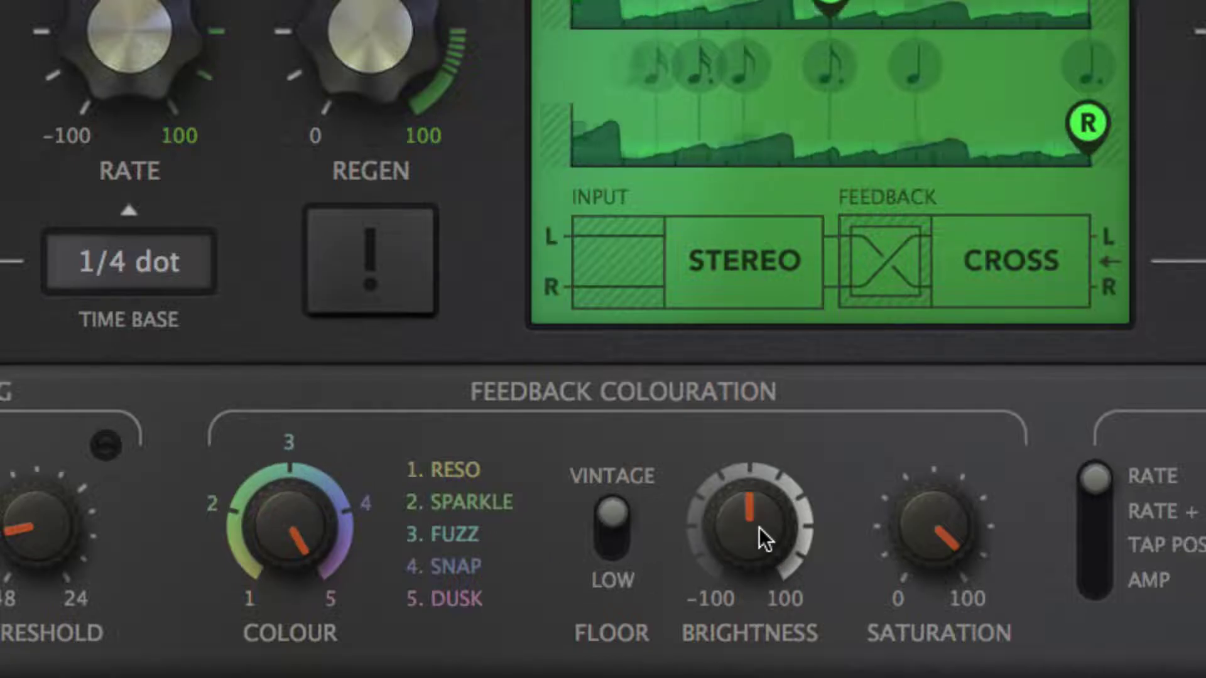
# Darken the repeats with lower brightness while pulling the feedback colour back through Snap to Fuzz.
pyautogui.moveTo(760, 536); pyautogui.dragTo(748, 491)
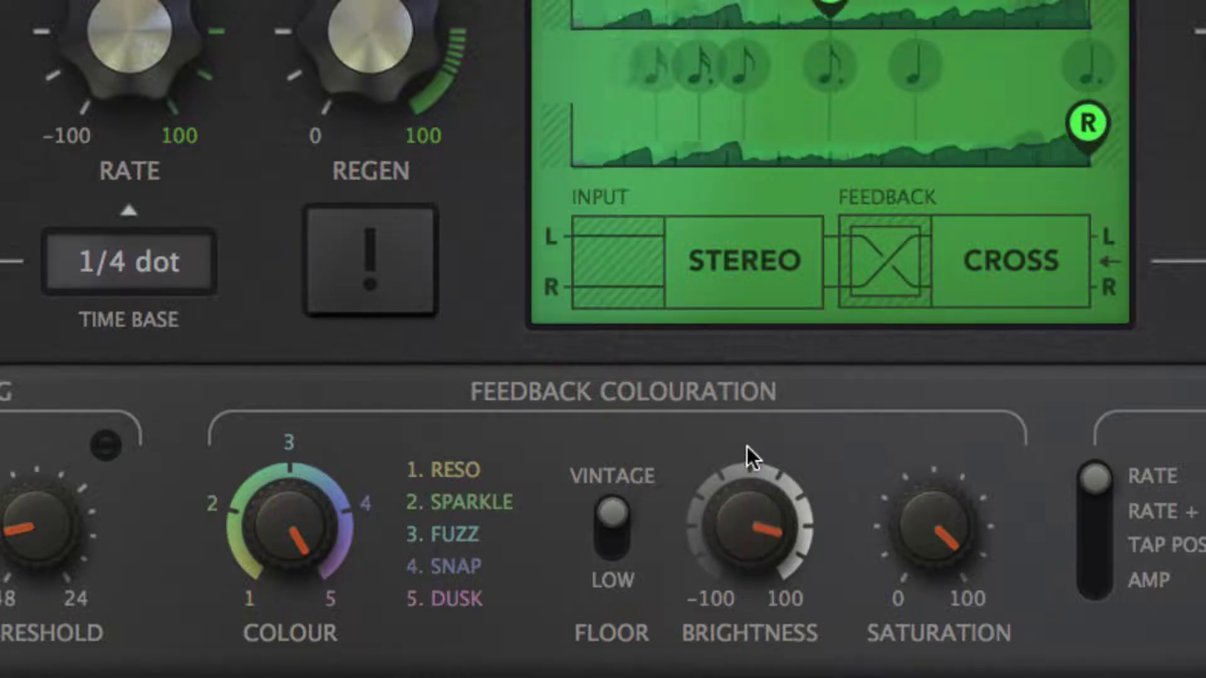
pyautogui.moveTo(747, 439); pyautogui.dragTo(747, 445)
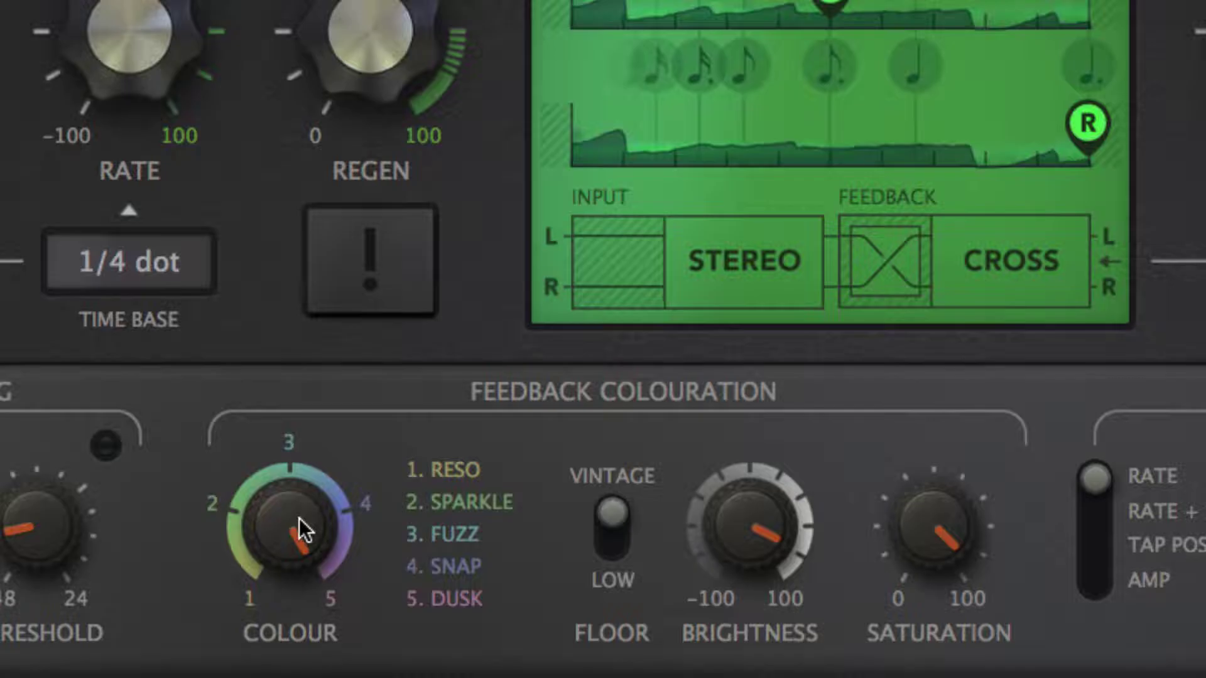
pyautogui.moveTo(299, 518); pyautogui.dragTo(310, 634)
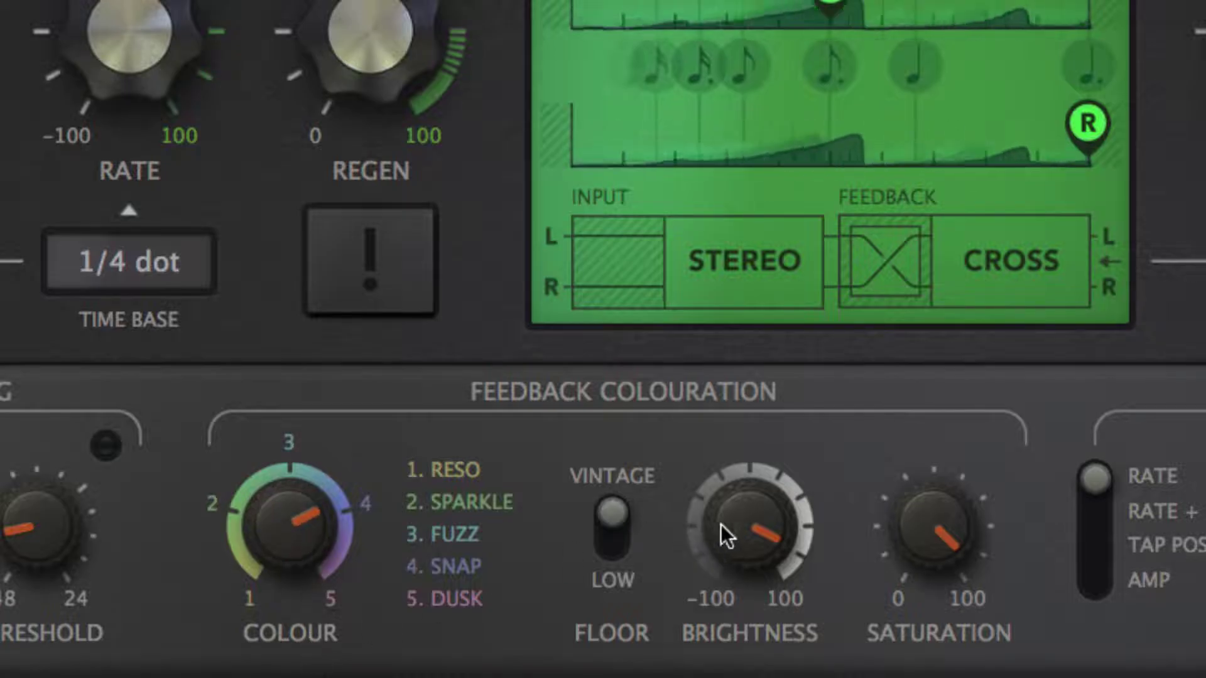
pyautogui.moveTo(740, 535); pyautogui.dragTo(728, 676)
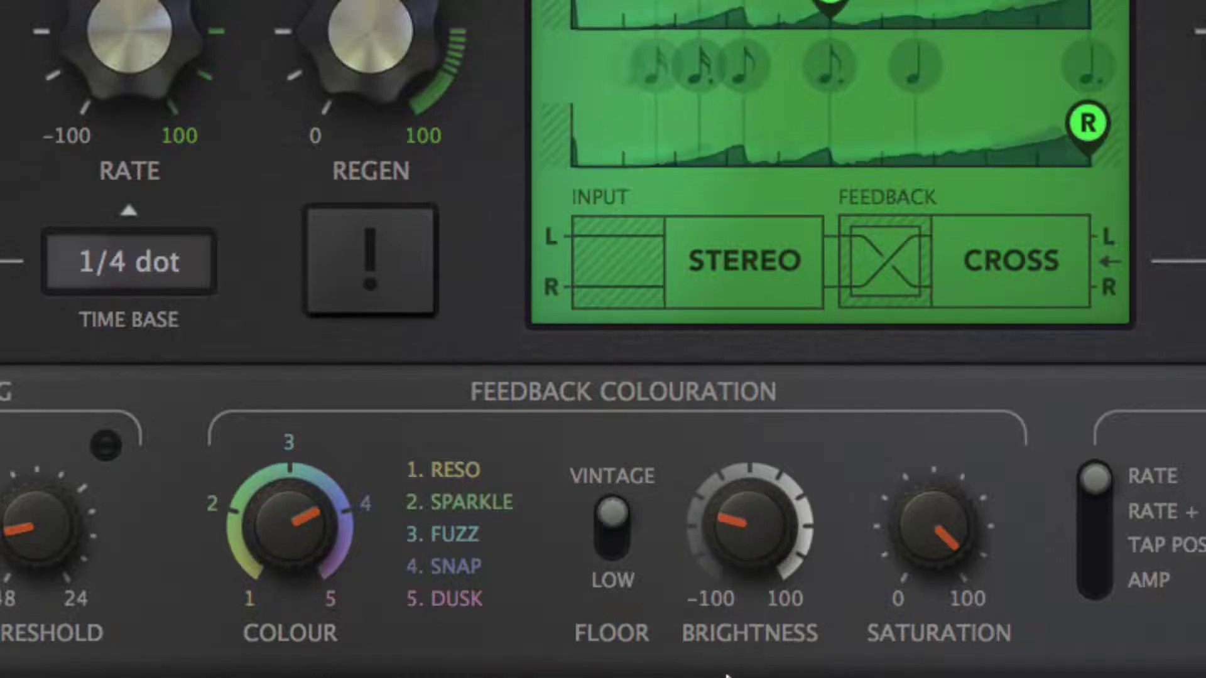
pyautogui.moveTo(296, 522); pyautogui.dragTo(293, 677)
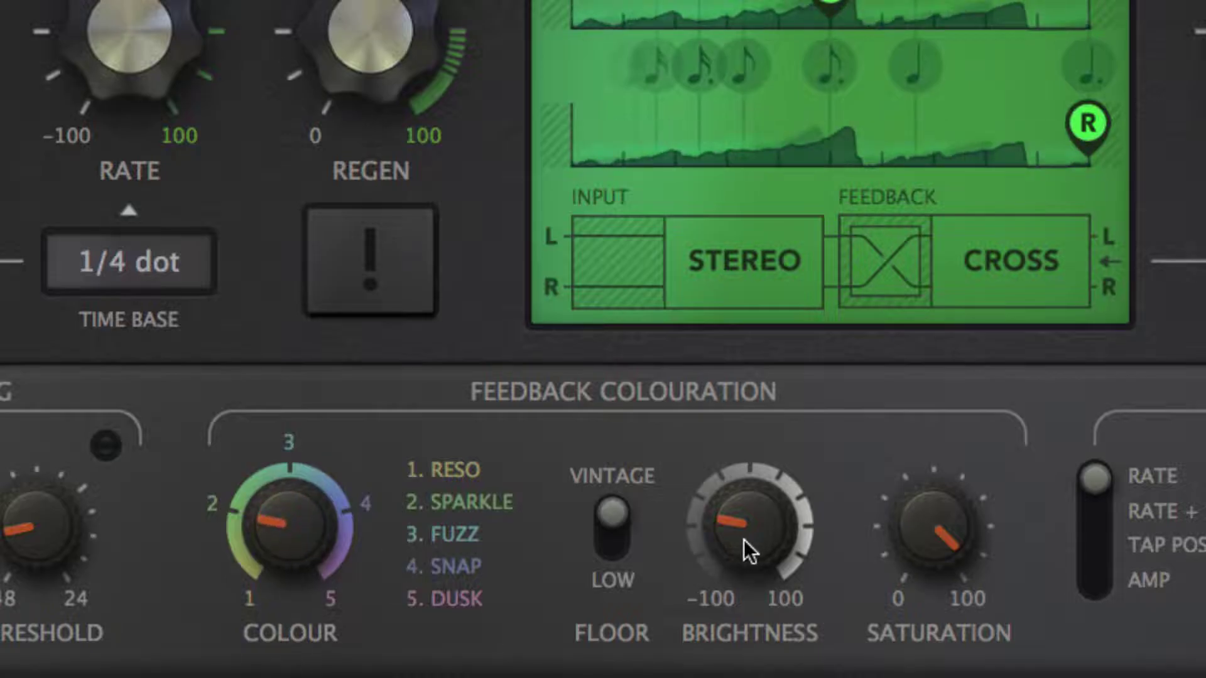
# Return the colour near Sparkle, raise brightness to about +50, and settle saturation around 70.
pyautogui.moveTo(744, 540); pyautogui.dragTo(745, 428)
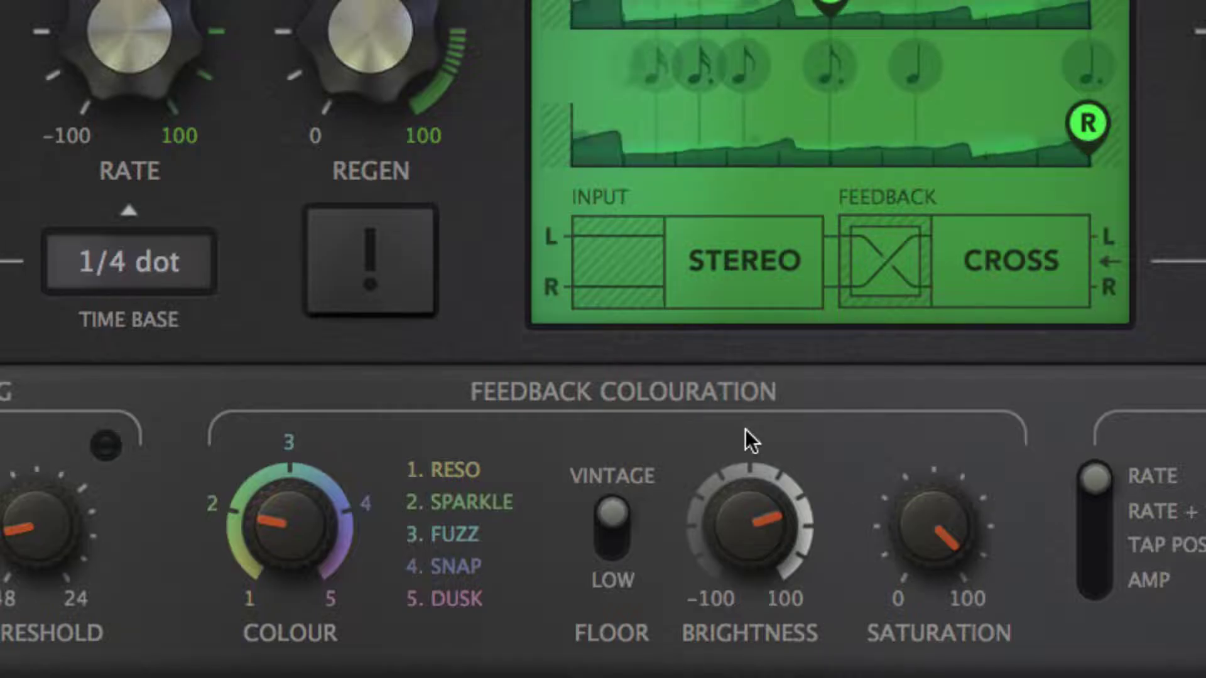
pyautogui.moveTo(932, 523); pyautogui.dragTo(940, 653)
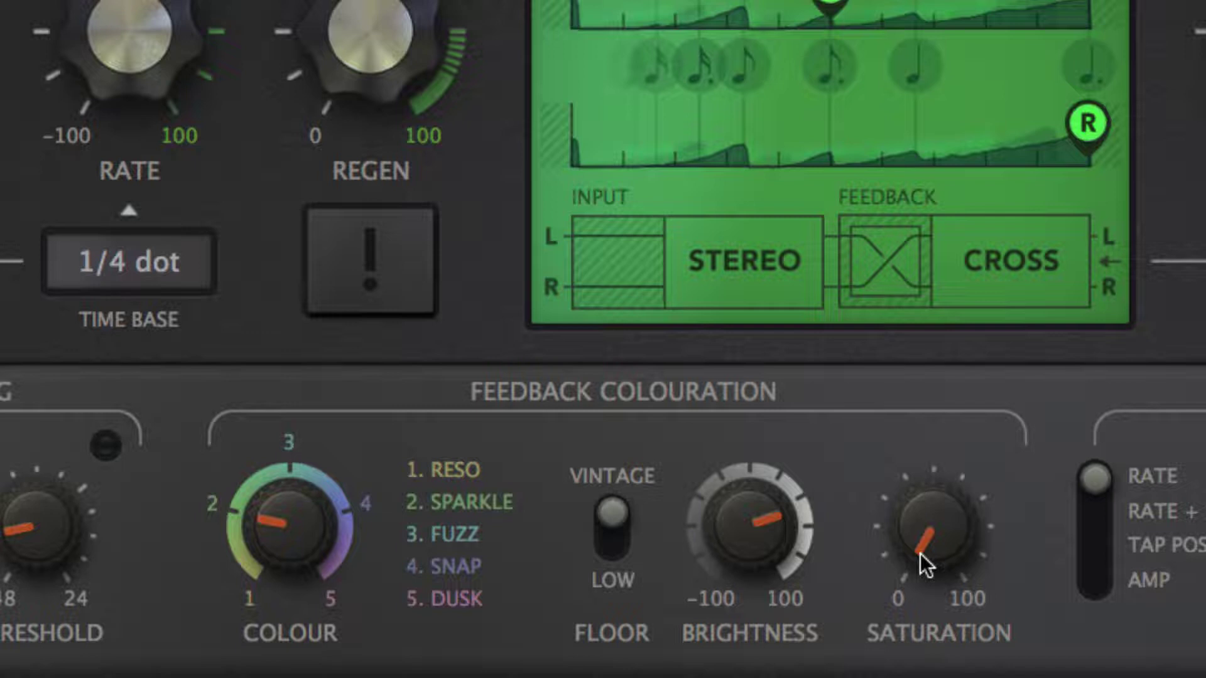
pyautogui.moveTo(929, 542); pyautogui.dragTo(929, 462)
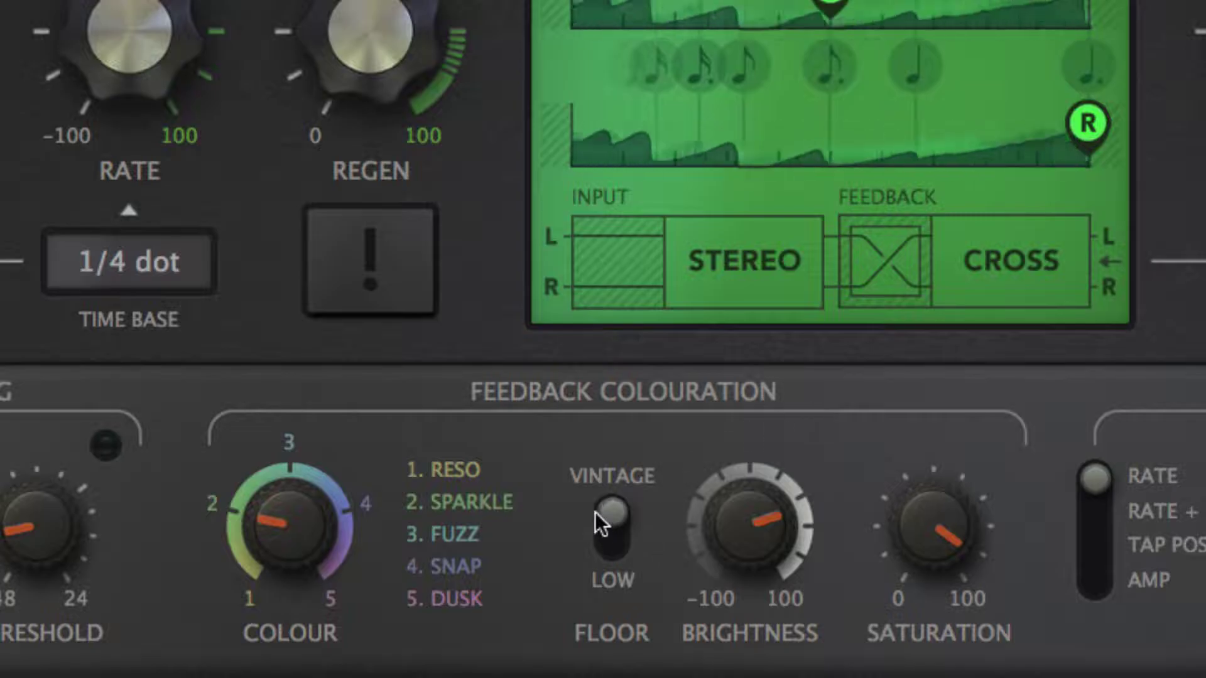
# Set FLOOR to Vintage, move the colour between Fuzz and Snap, and lower saturation and brightness.
pyautogui.click(609, 541)
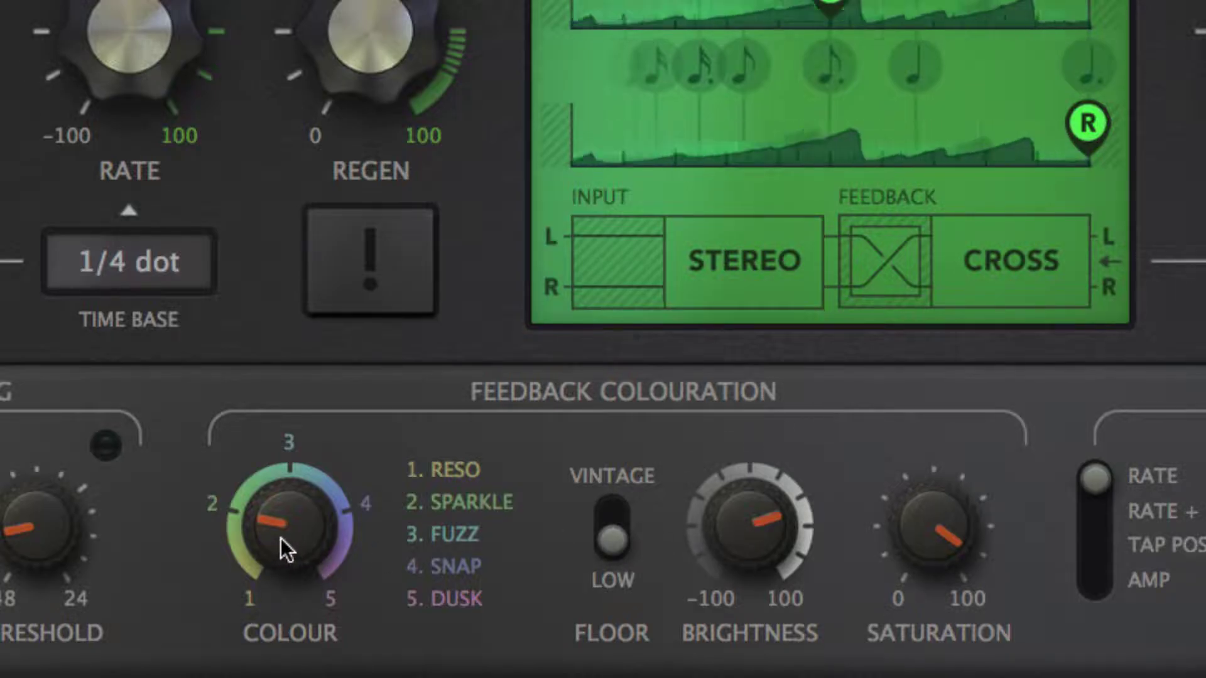
pyautogui.moveTo(281, 526); pyautogui.dragTo(318, 415)
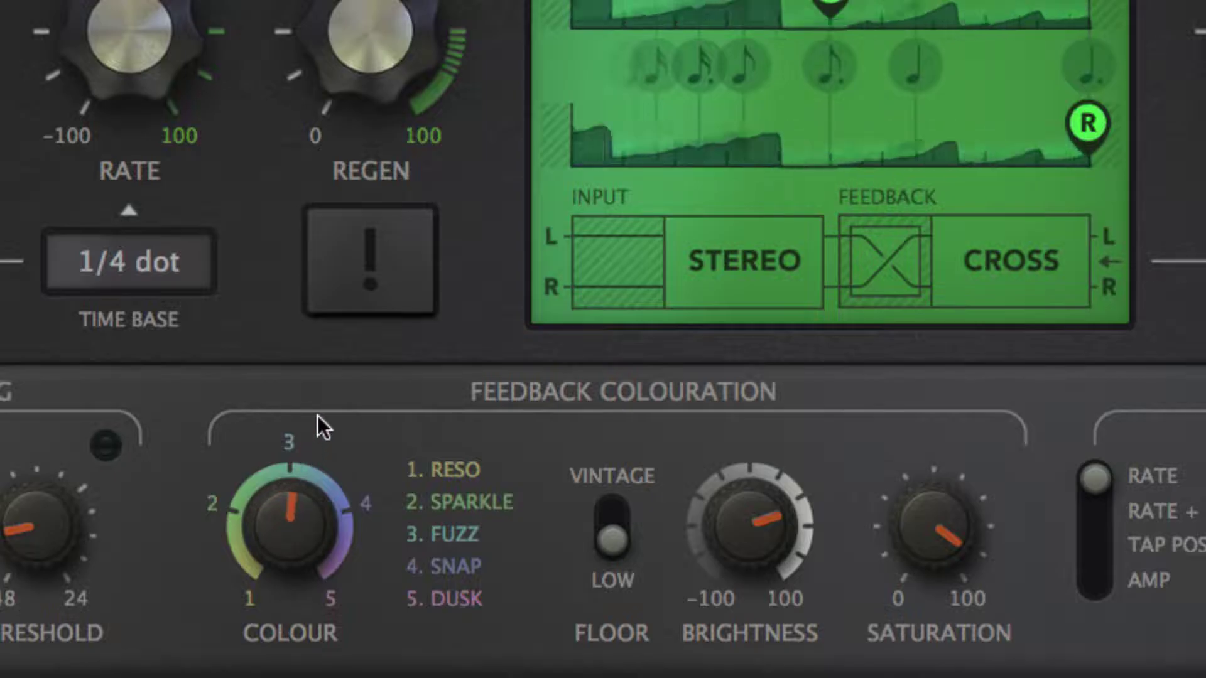
pyautogui.click(613, 528)
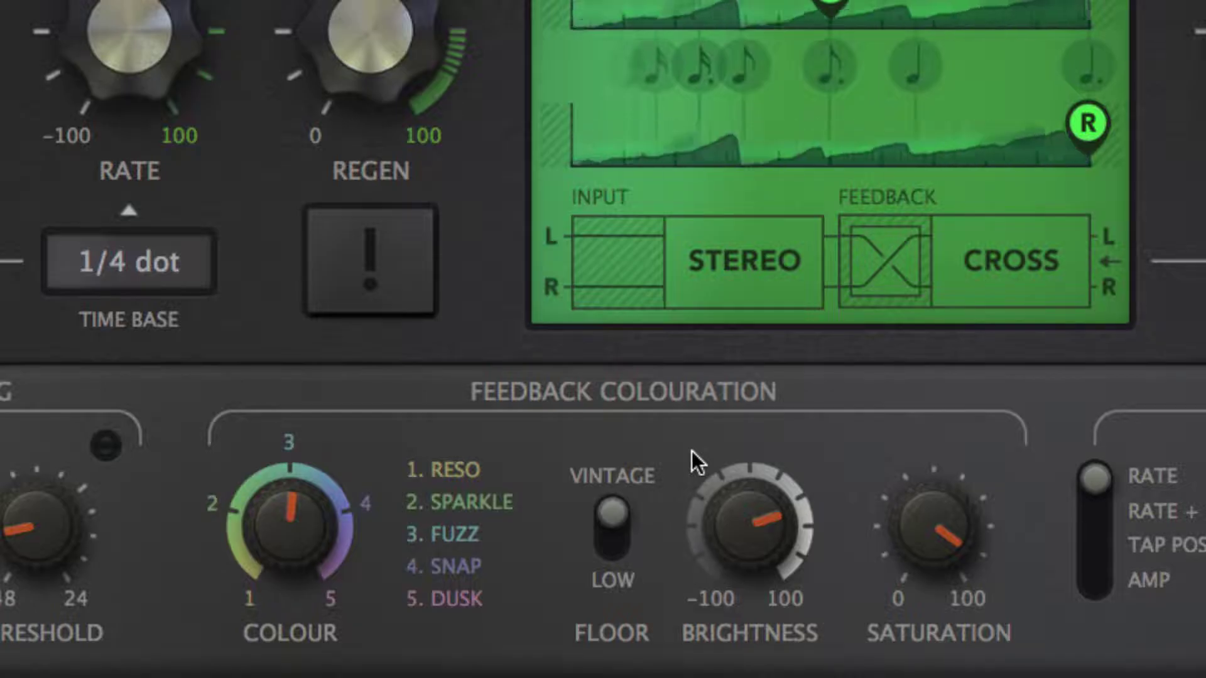
pyautogui.moveTo(922, 513); pyautogui.dragTo(895, 671)
pyautogui.moveTo(751, 543); pyautogui.dragTo(743, 674)
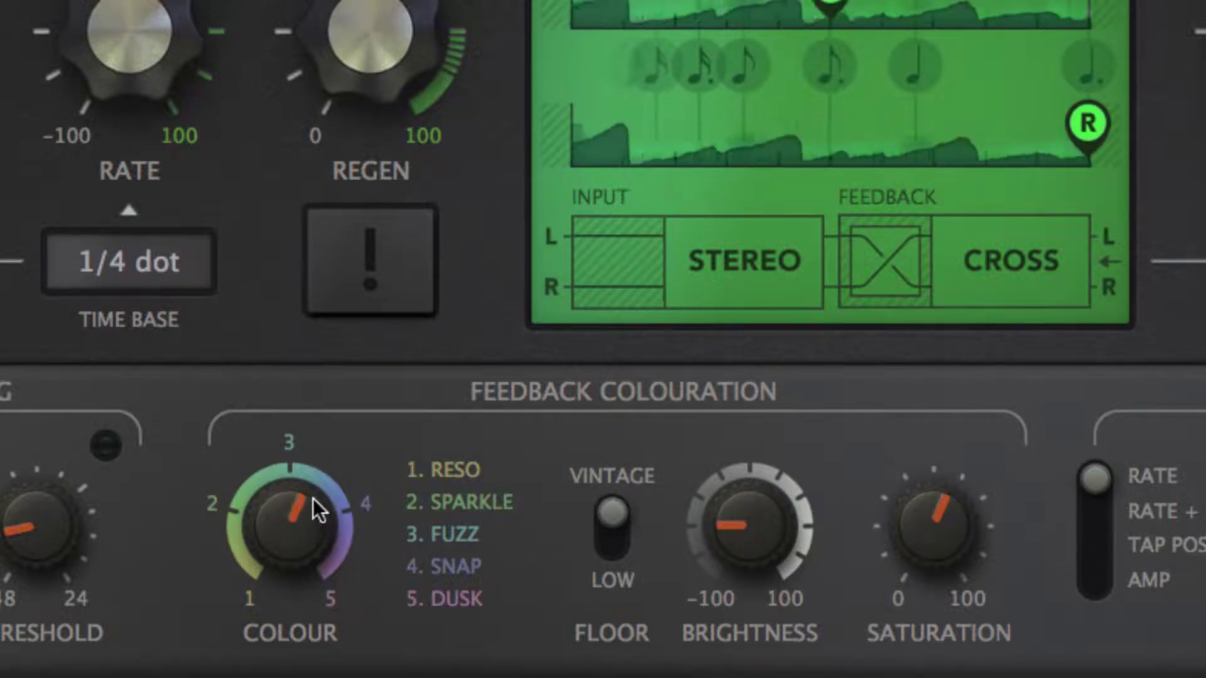
pyautogui.moveTo(313, 498); pyautogui.dragTo(314, 426)
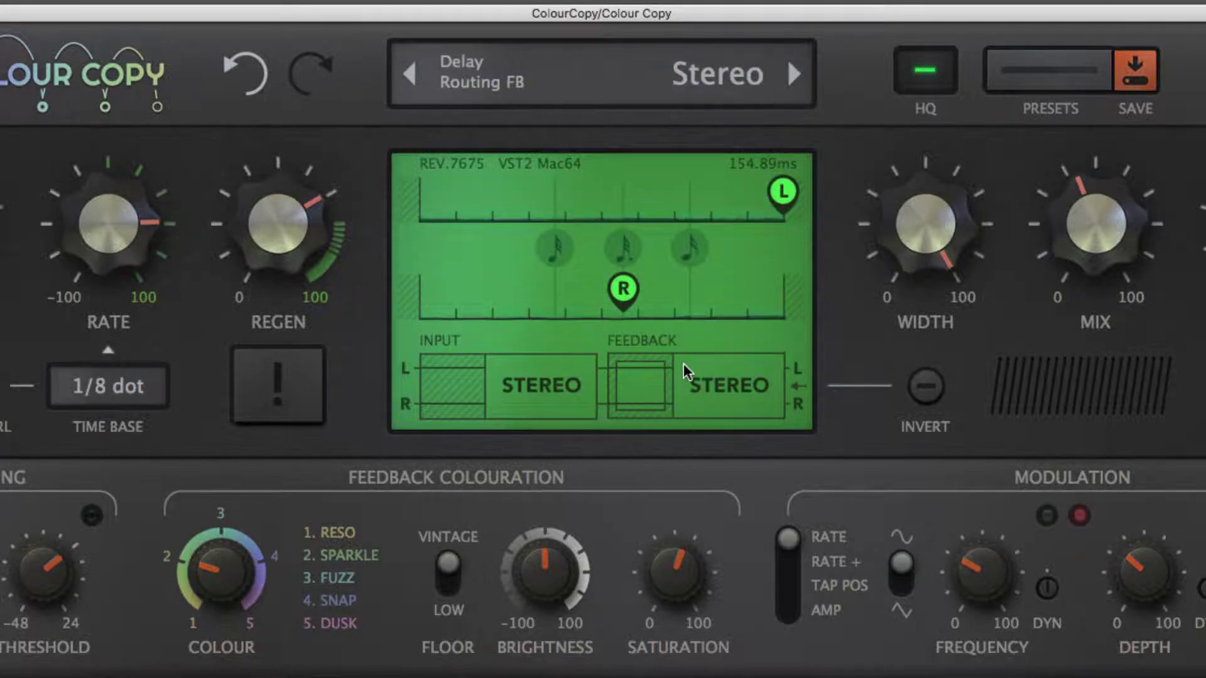
pyautogui.click(545, 386)
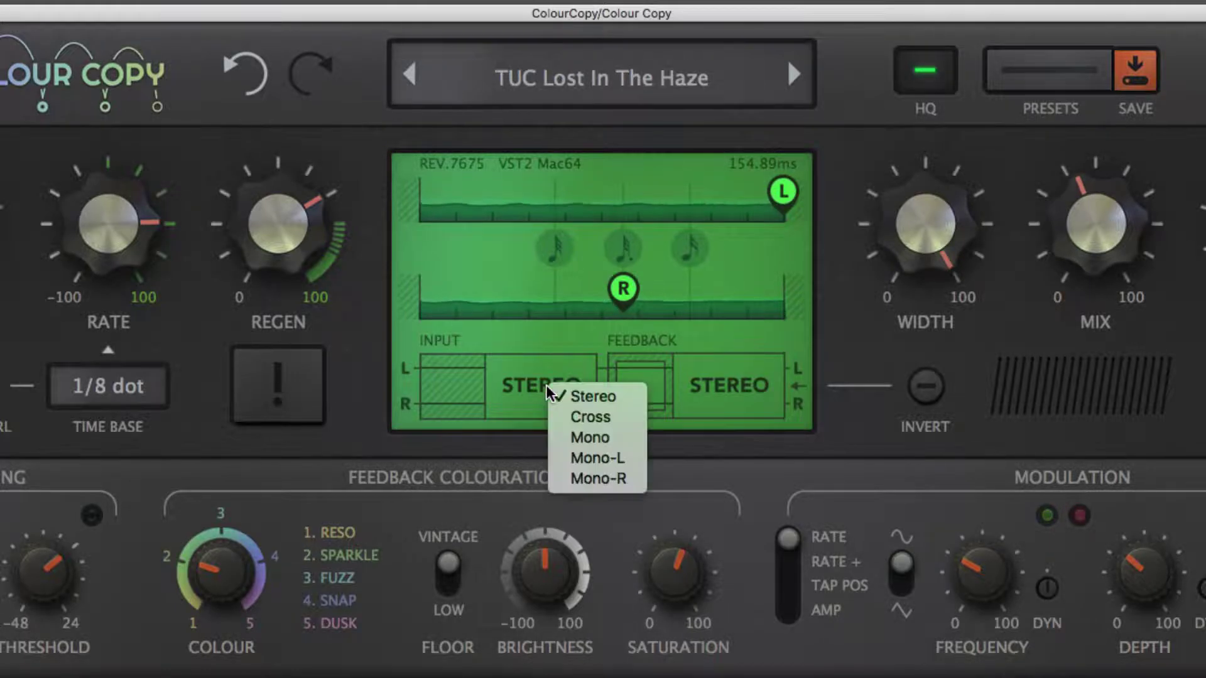
pyautogui.click(622, 418)
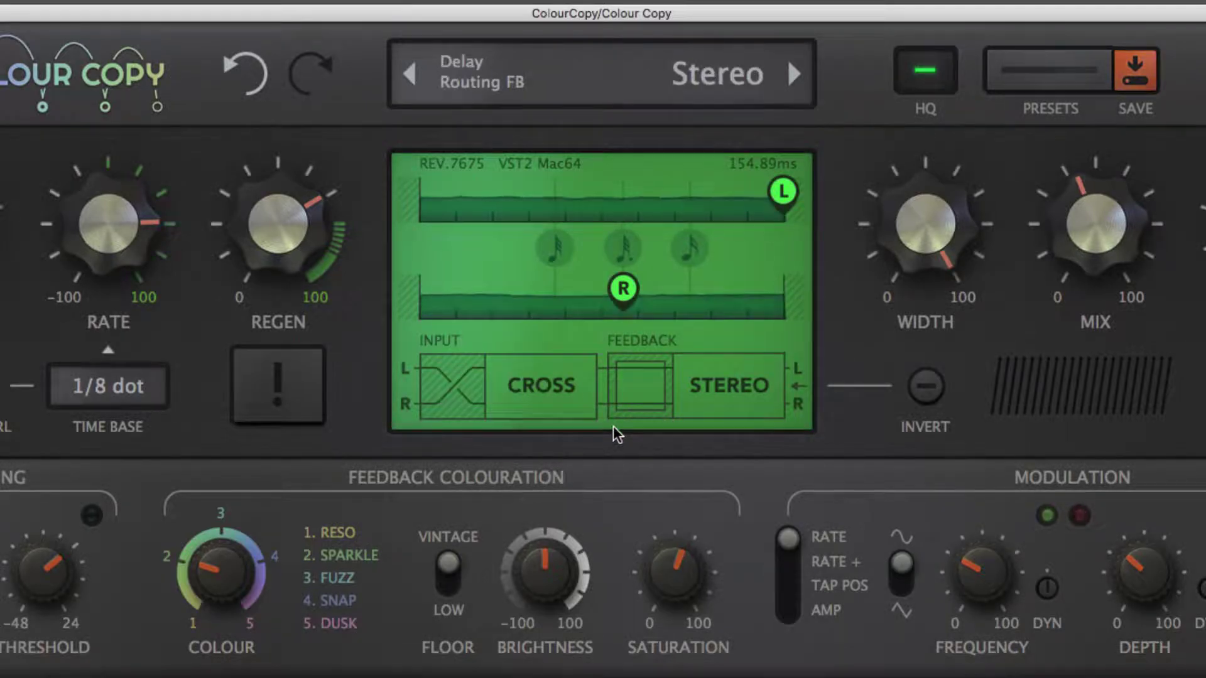
pyautogui.click(551, 393)
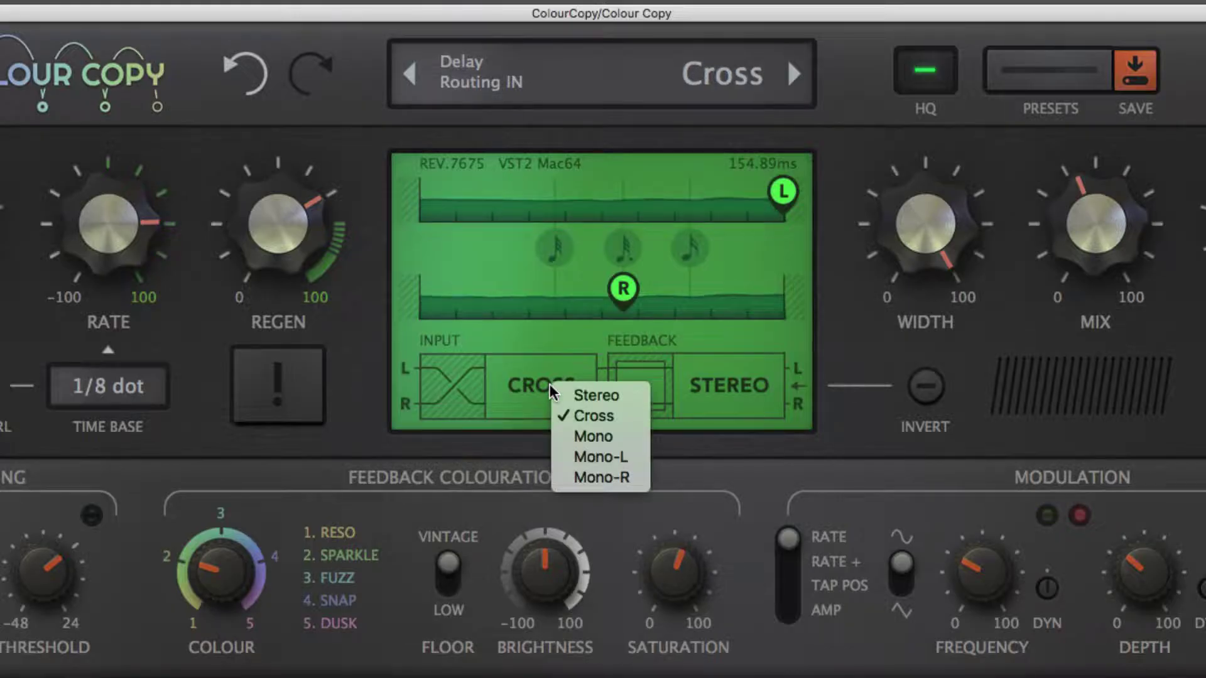
pyautogui.click(614, 458)
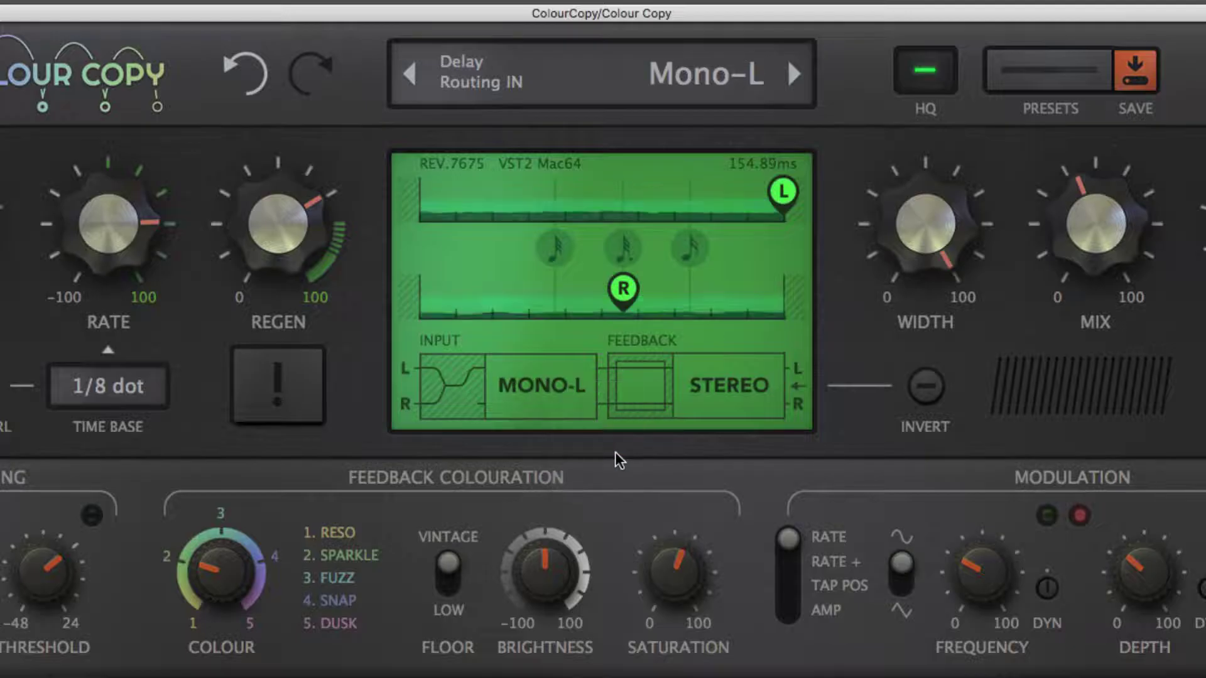
pyautogui.click(563, 395)
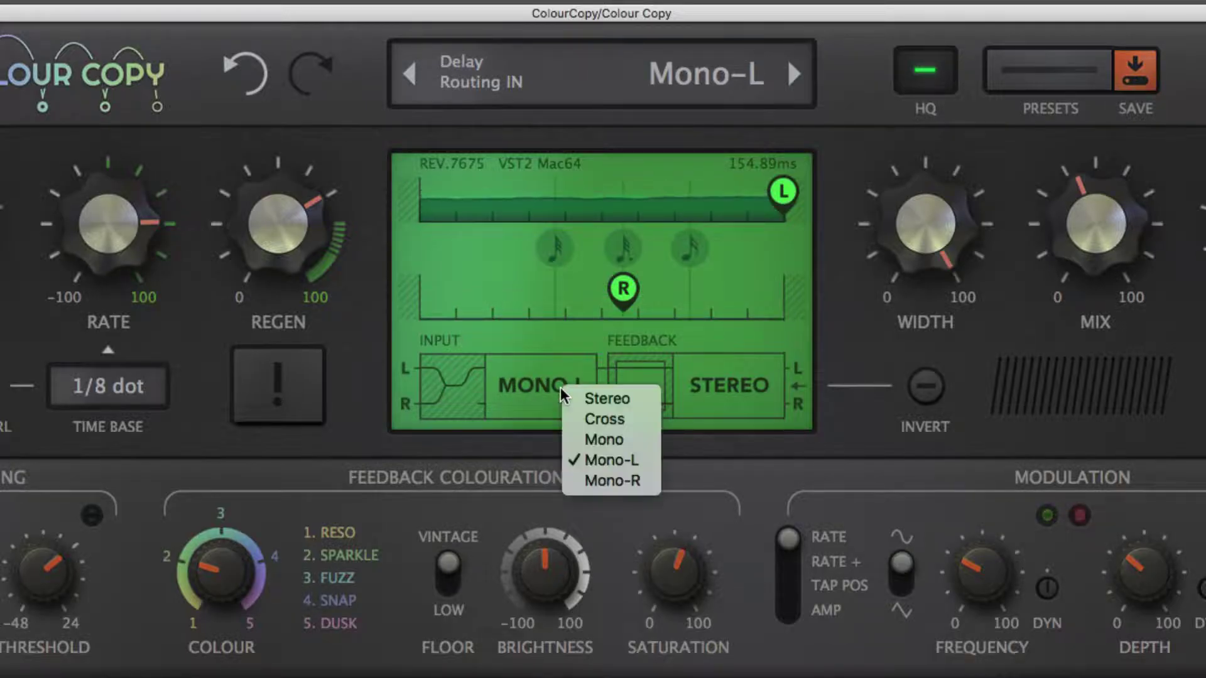
pyautogui.click(609, 481)
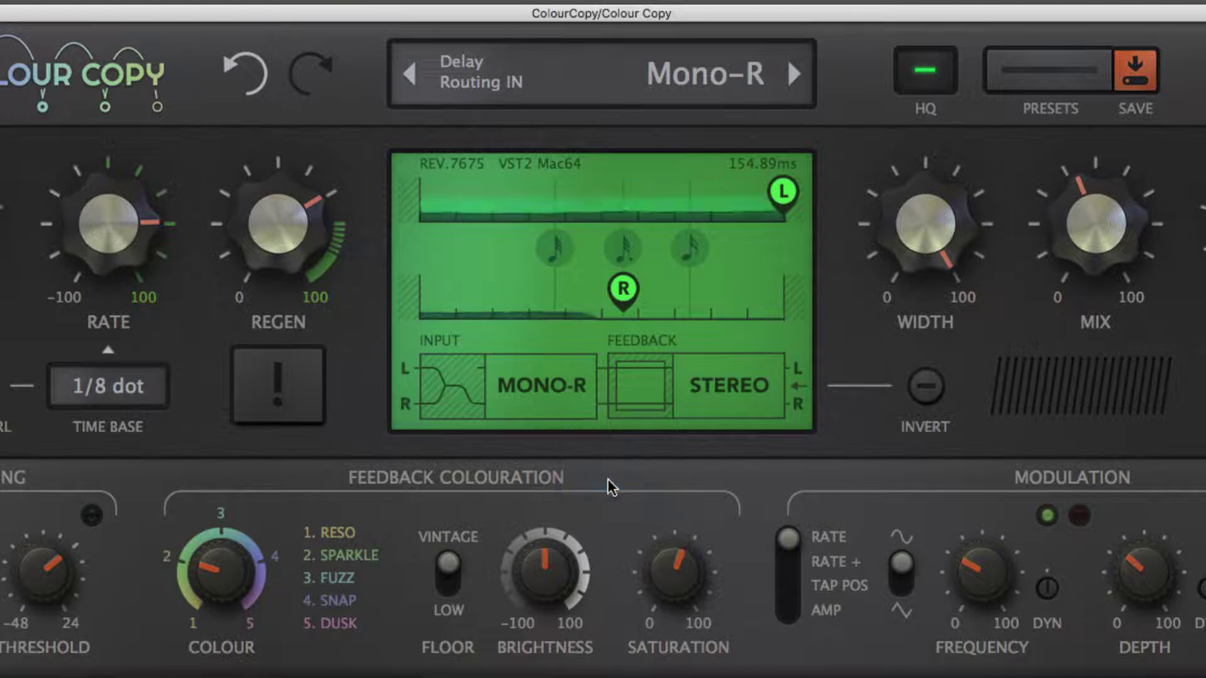
pyautogui.click(569, 401)
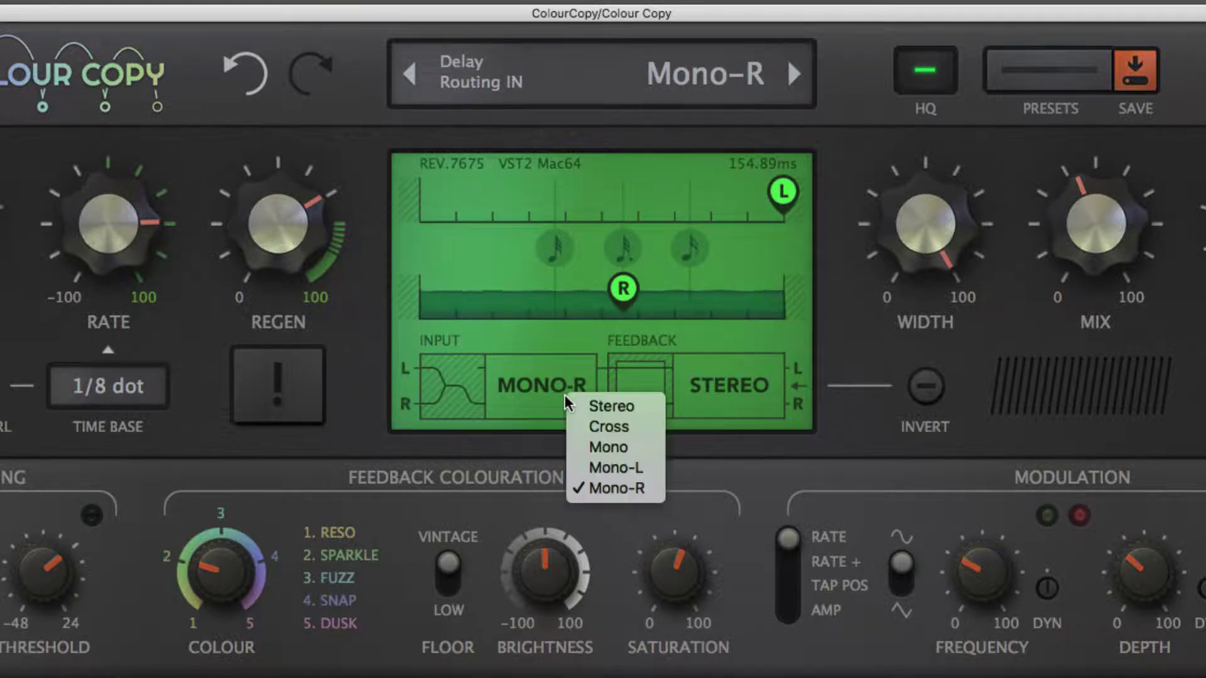
pyautogui.click(595, 448)
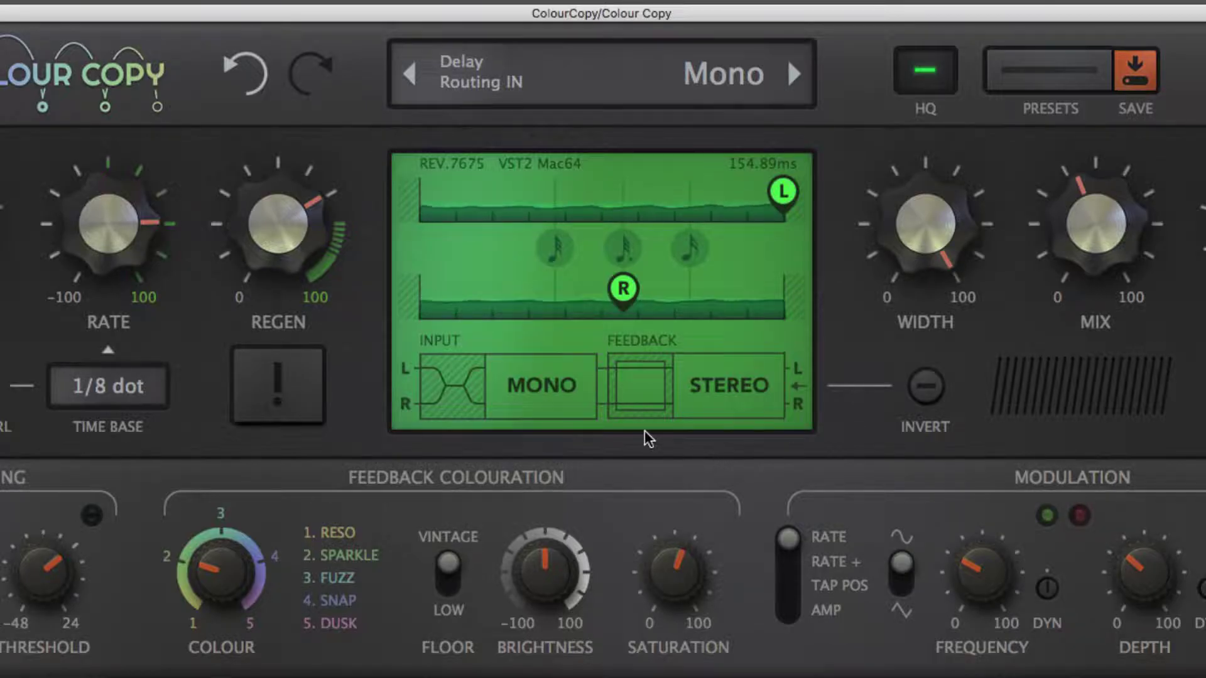
pyautogui.click(554, 389)
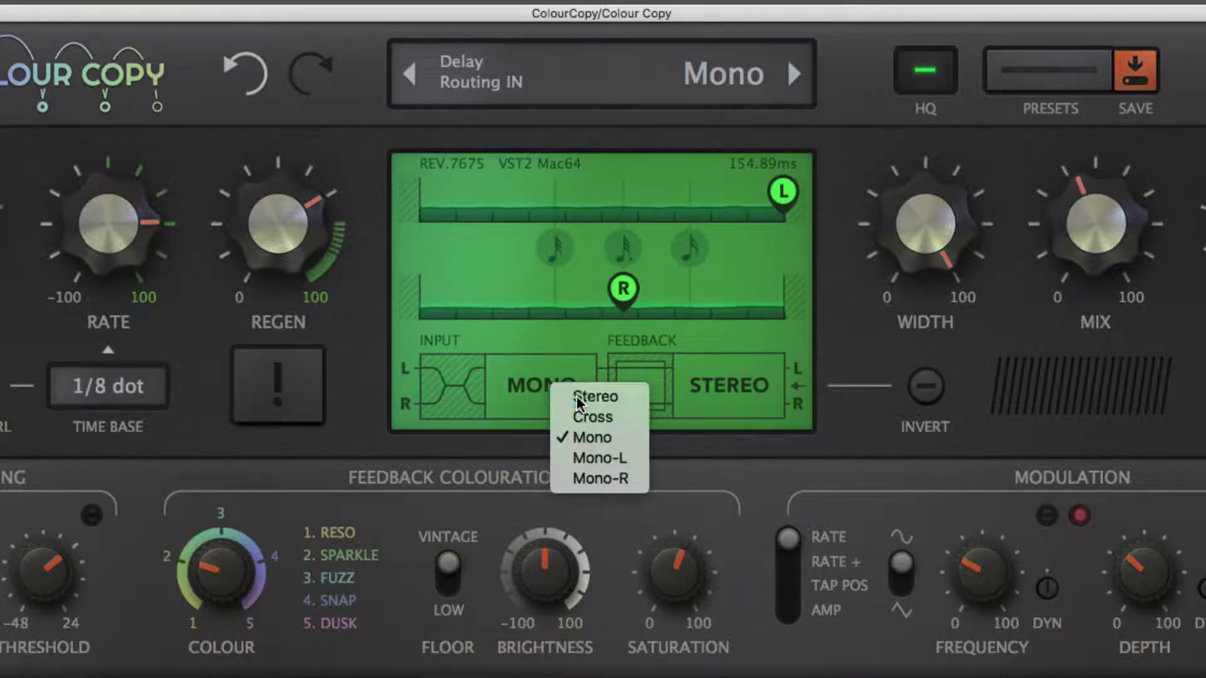
pyautogui.click(573, 395)
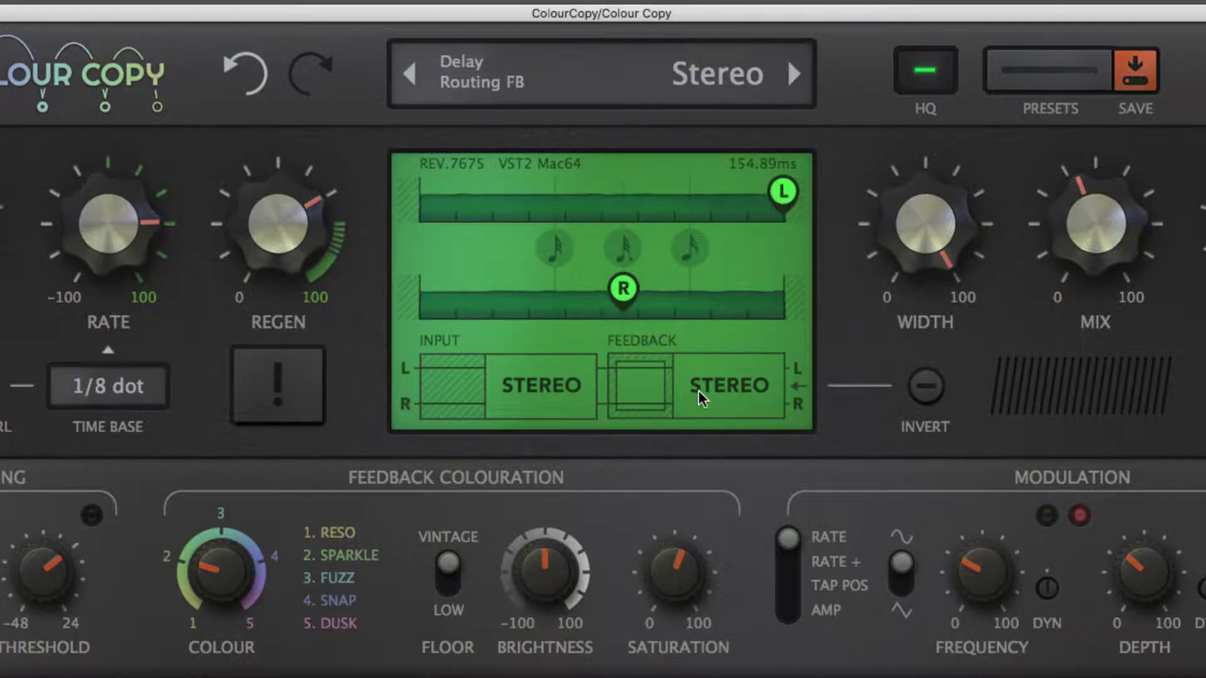
# Change the feedback routing to Cross, then to Mix.
pyautogui.click(716, 397)
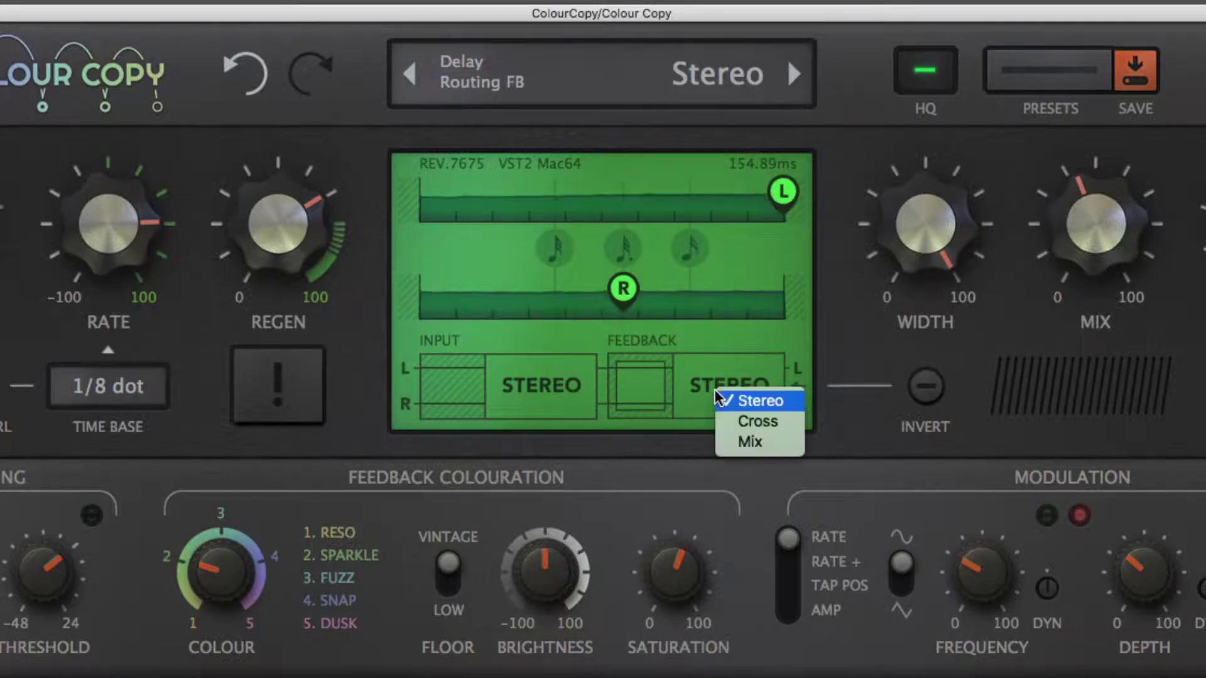
pyautogui.click(769, 420)
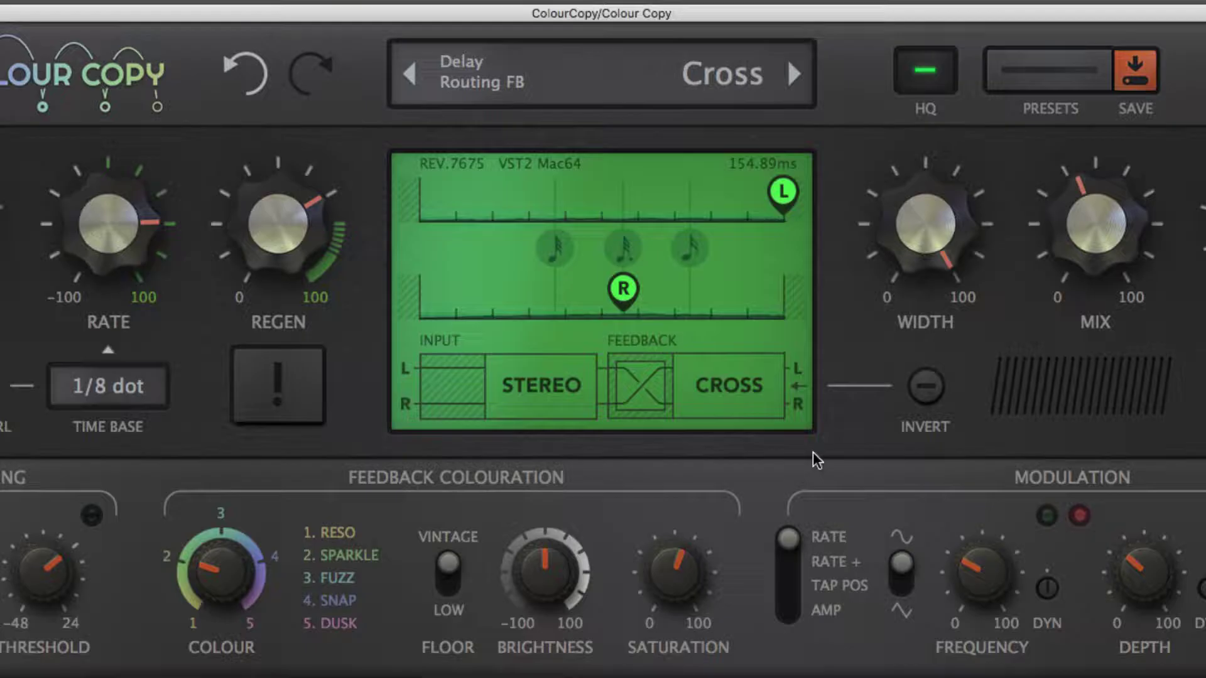
pyautogui.click(747, 397)
pyautogui.click(780, 442)
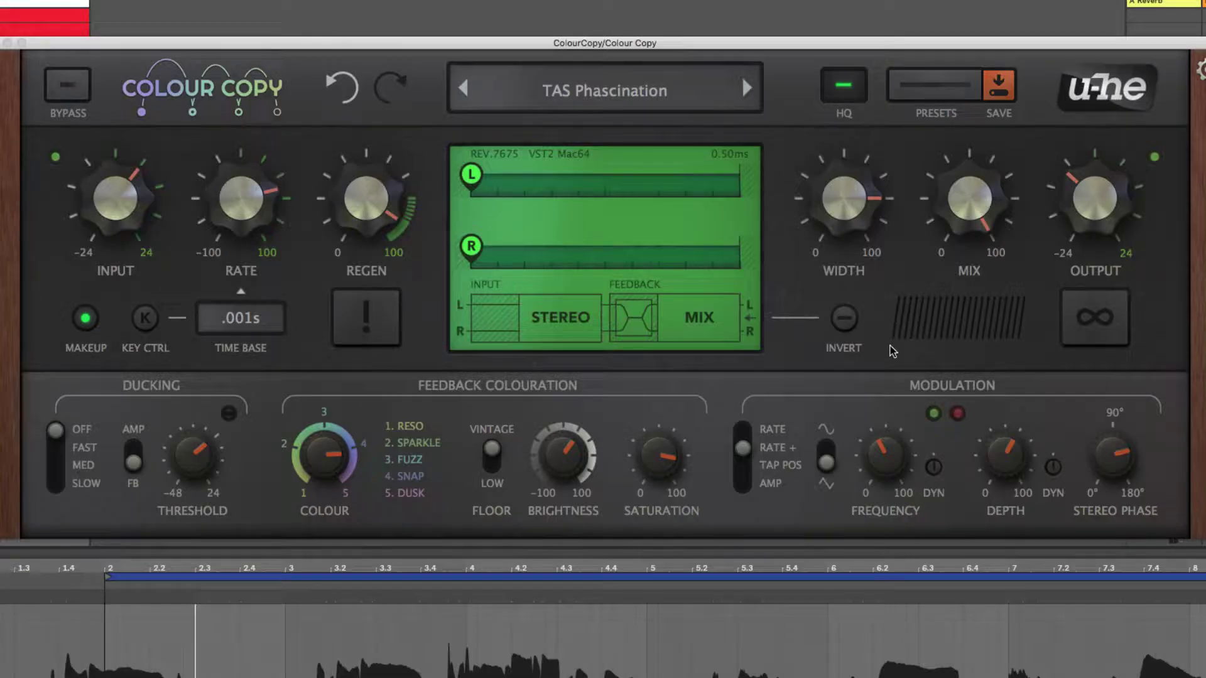
# Toggle feedback INVERT on and off several times, leaving it off.
pyautogui.click(844, 318)
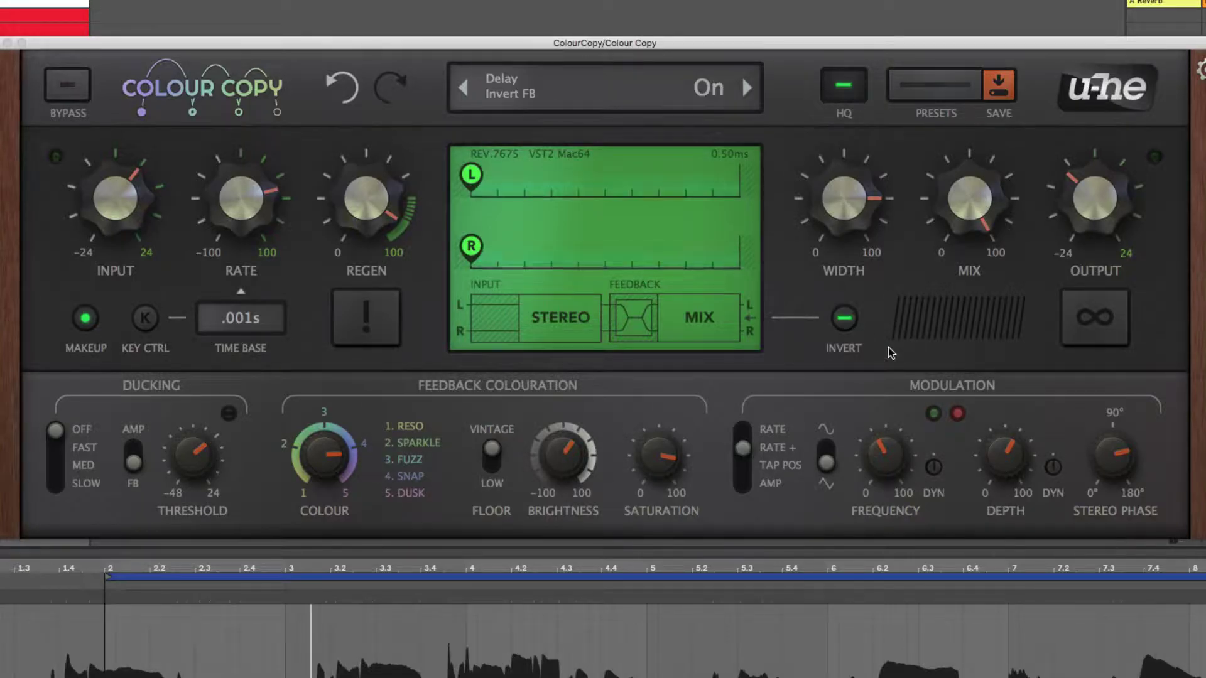
pyautogui.click(845, 320)
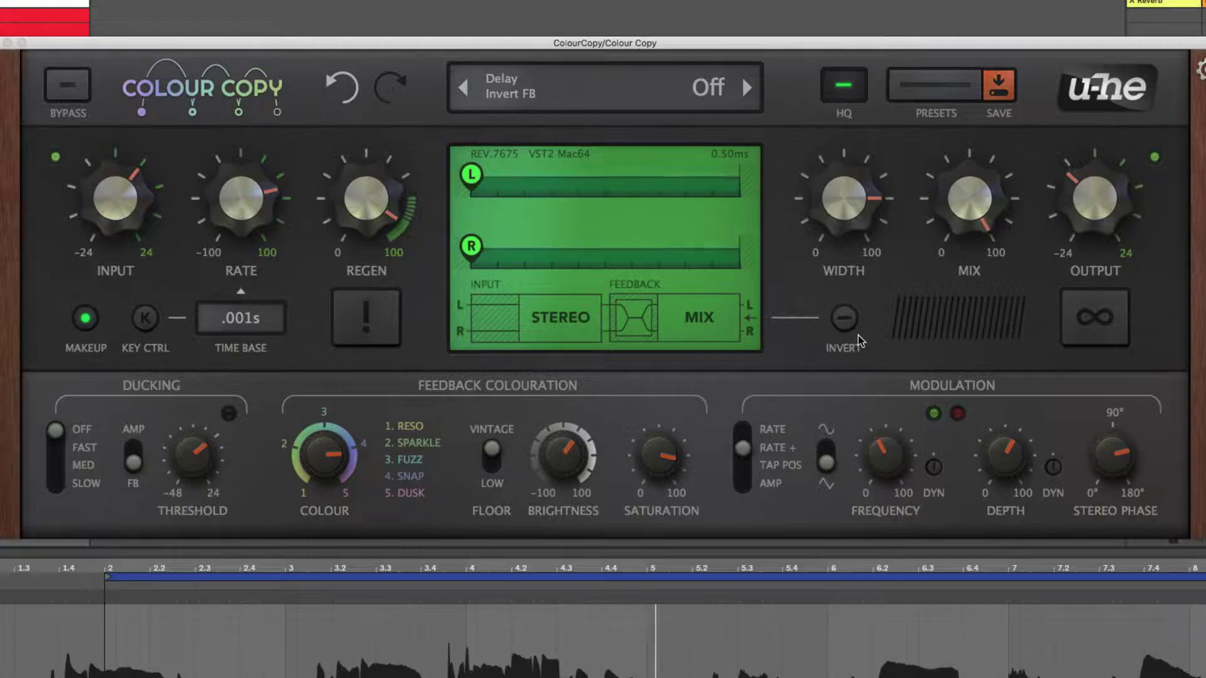
pyautogui.click(846, 323)
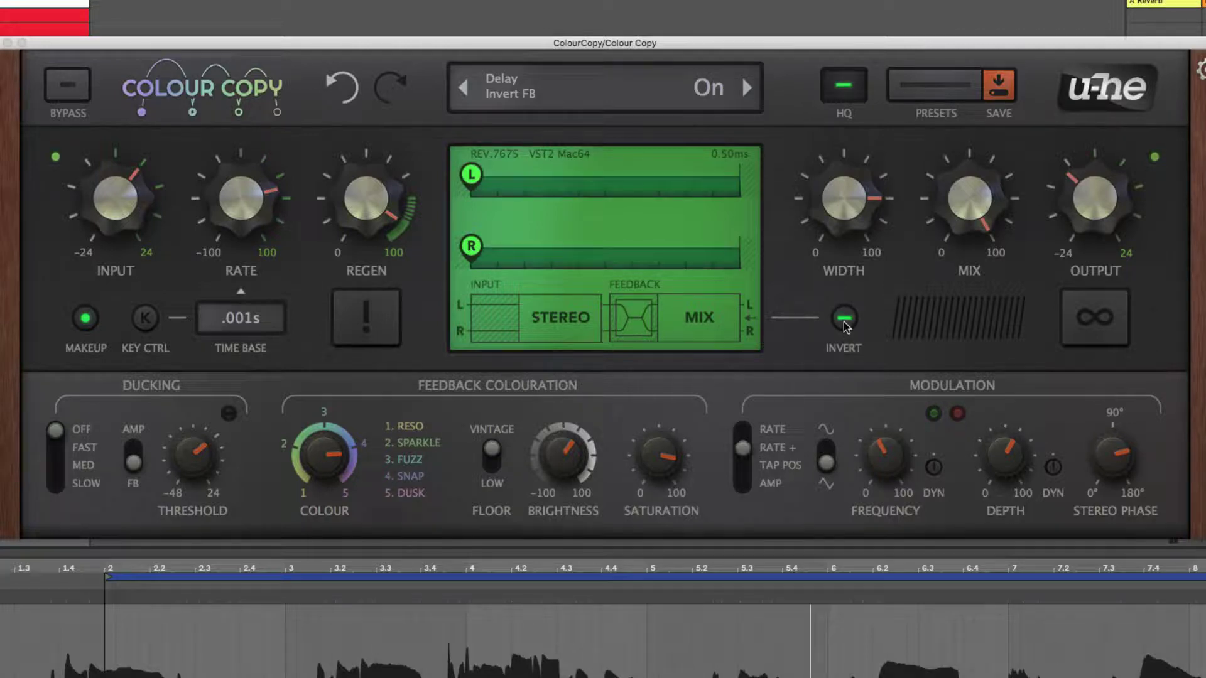
pyautogui.click(845, 321)
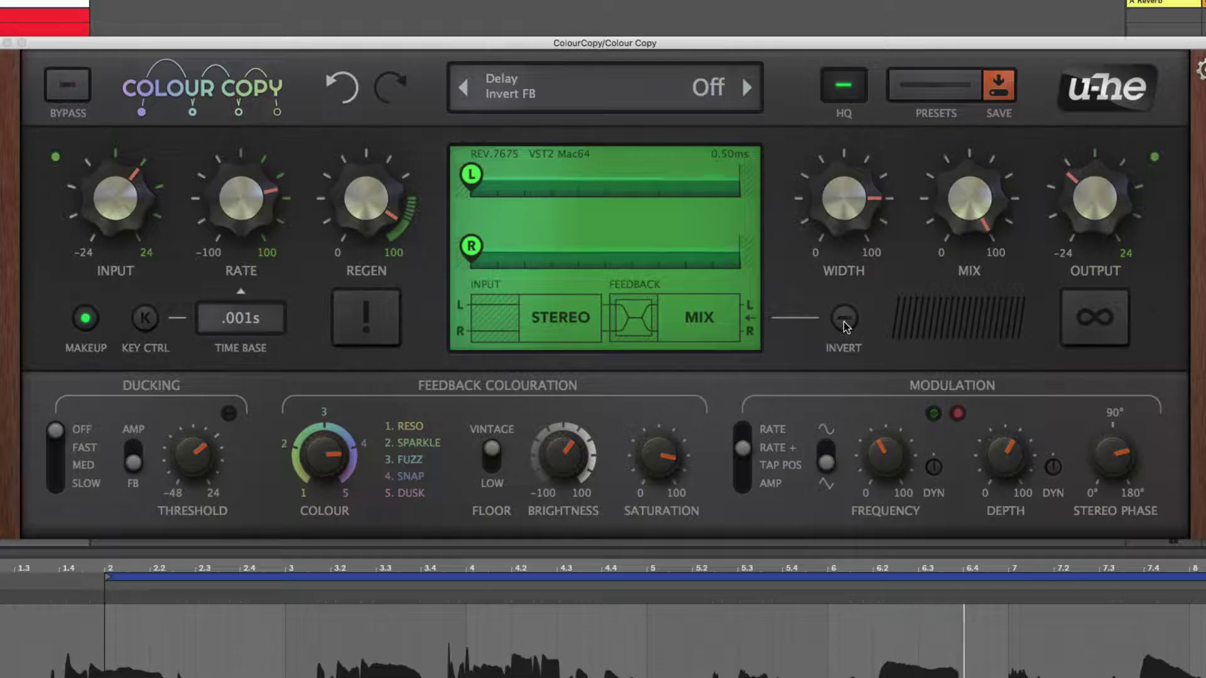
pyautogui.click(843, 322)
pyautogui.click(844, 322)
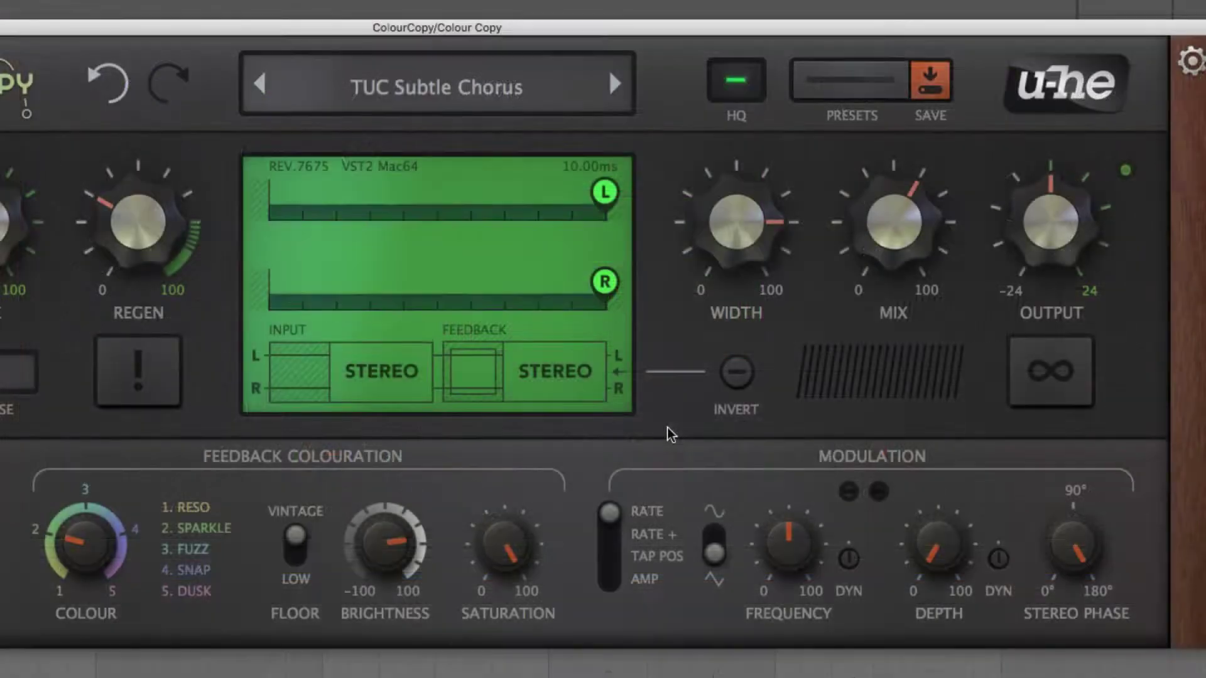
# Cycle the LFO target through Rate +, Tap Pos and Amp, ending on Rate.
pyautogui.click(615, 539)
pyautogui.click(614, 558)
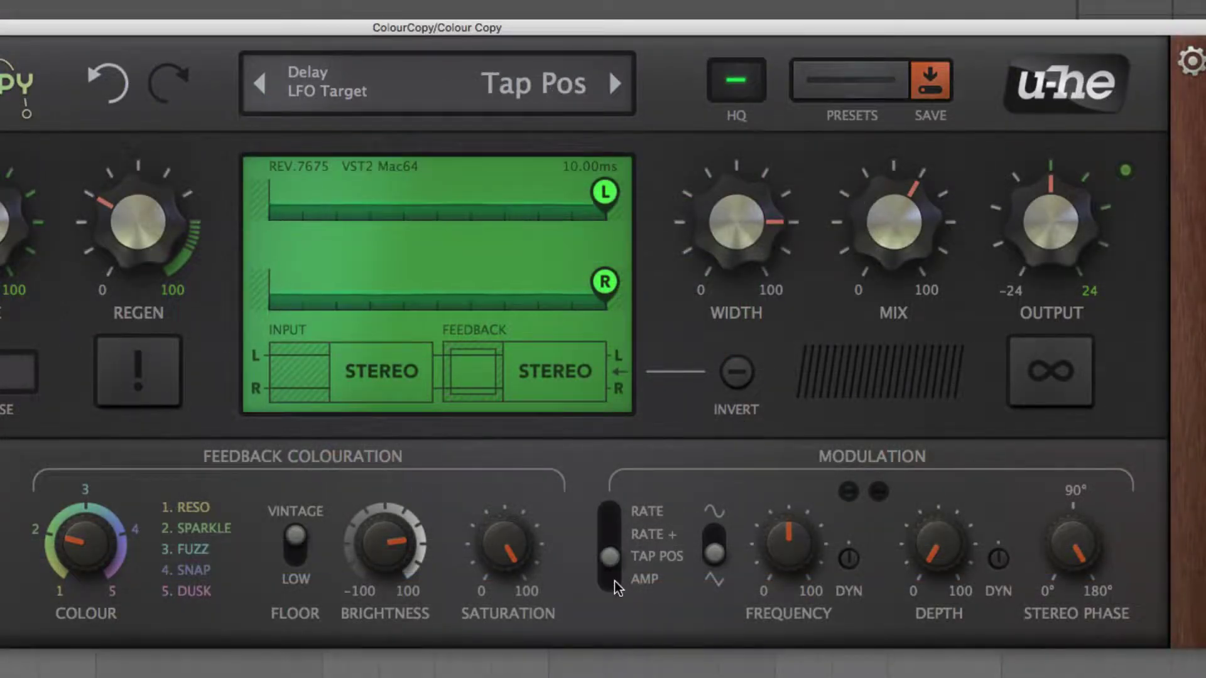
pyautogui.click(615, 579)
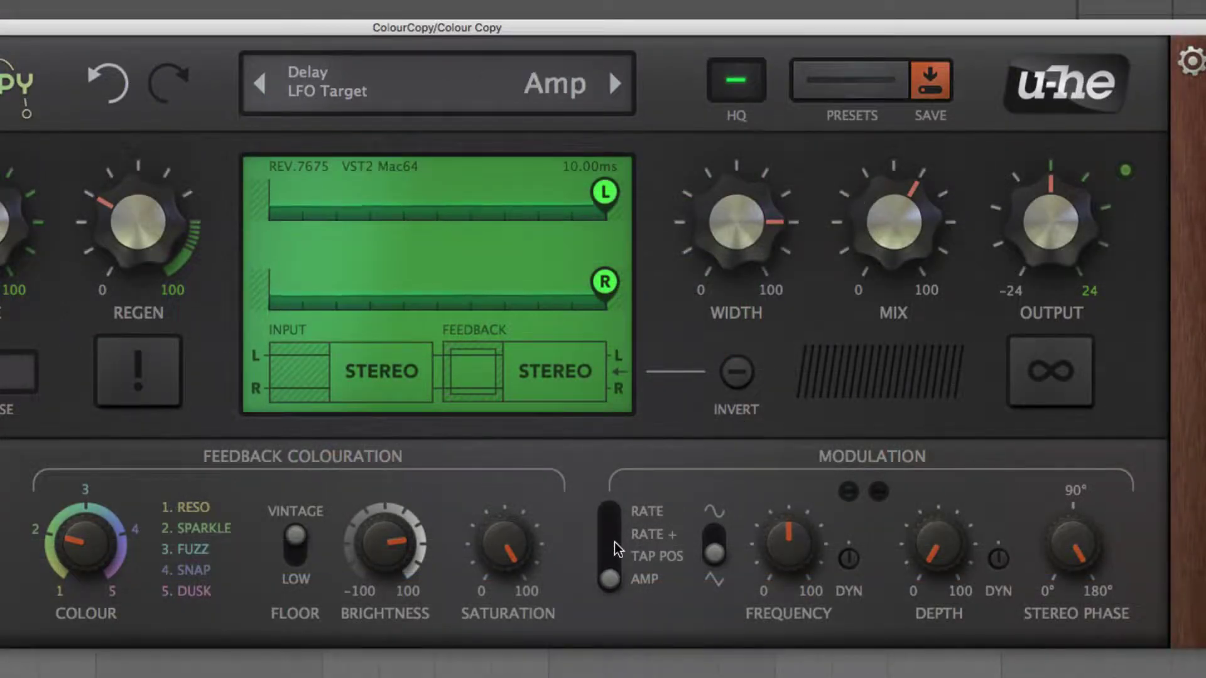
pyautogui.click(613, 511)
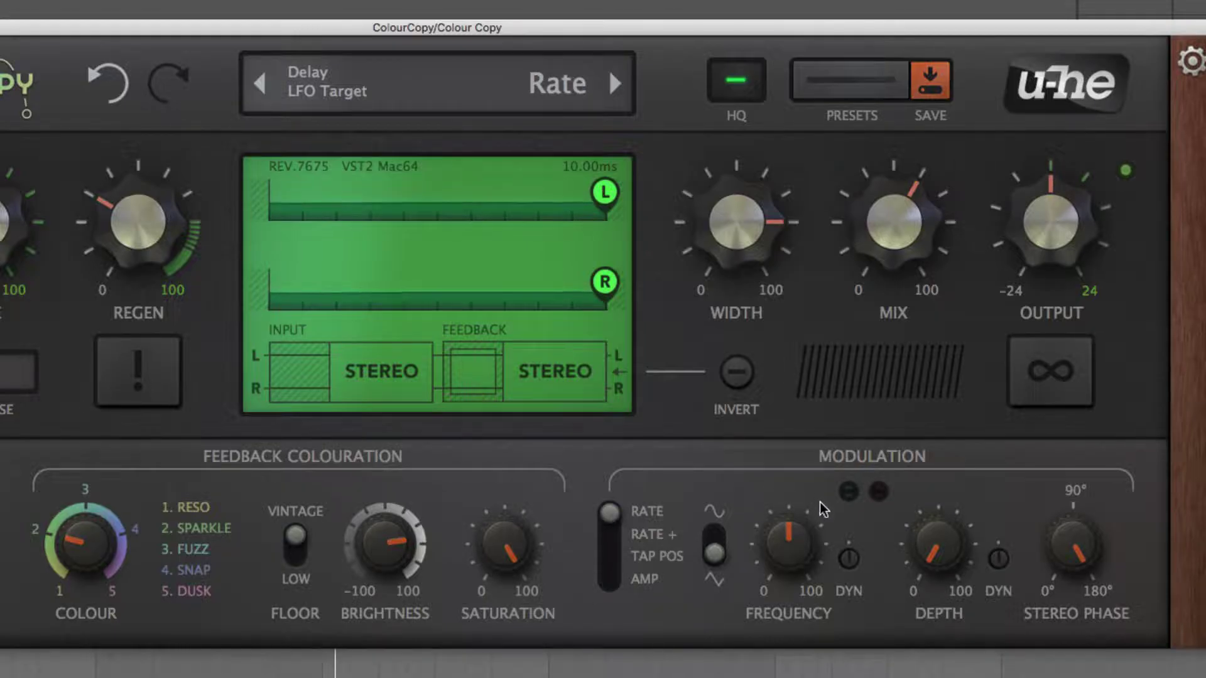
# Set LFO frequency to 27.50, raise depth past 50 to about 79, then frequency to about 54.50.
pyautogui.moveTo(789, 551); pyautogui.dragTo(780, 619)
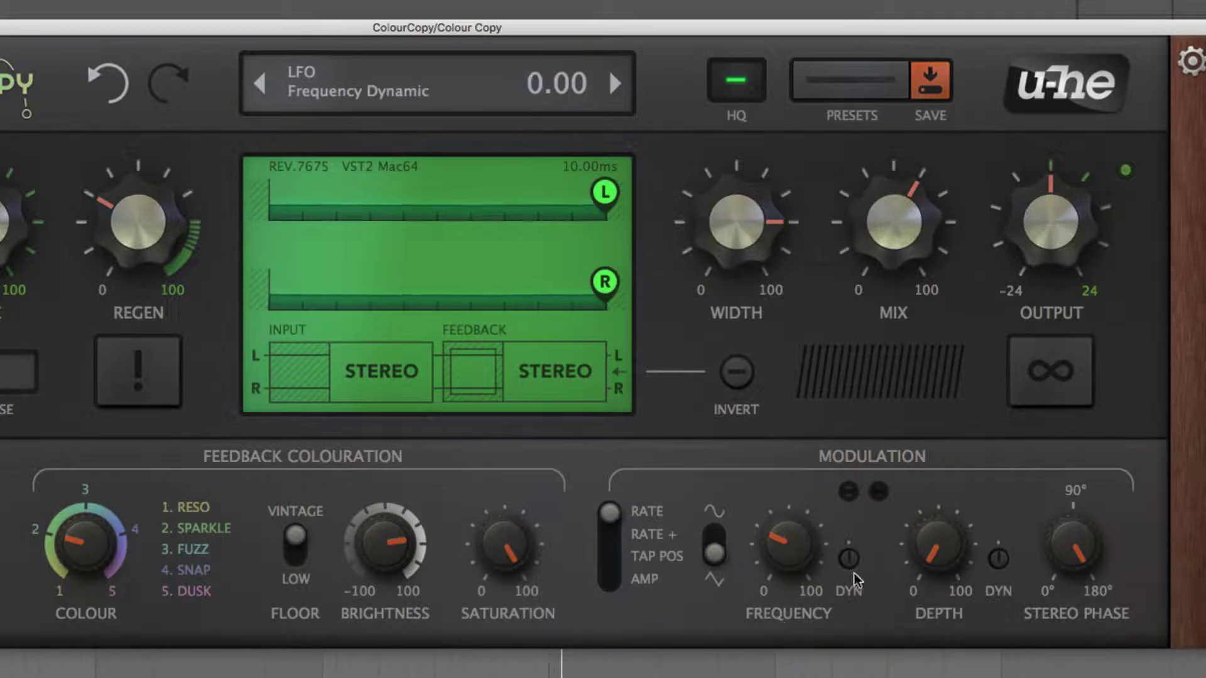
pyautogui.moveTo(940, 548); pyautogui.dragTo(945, 480)
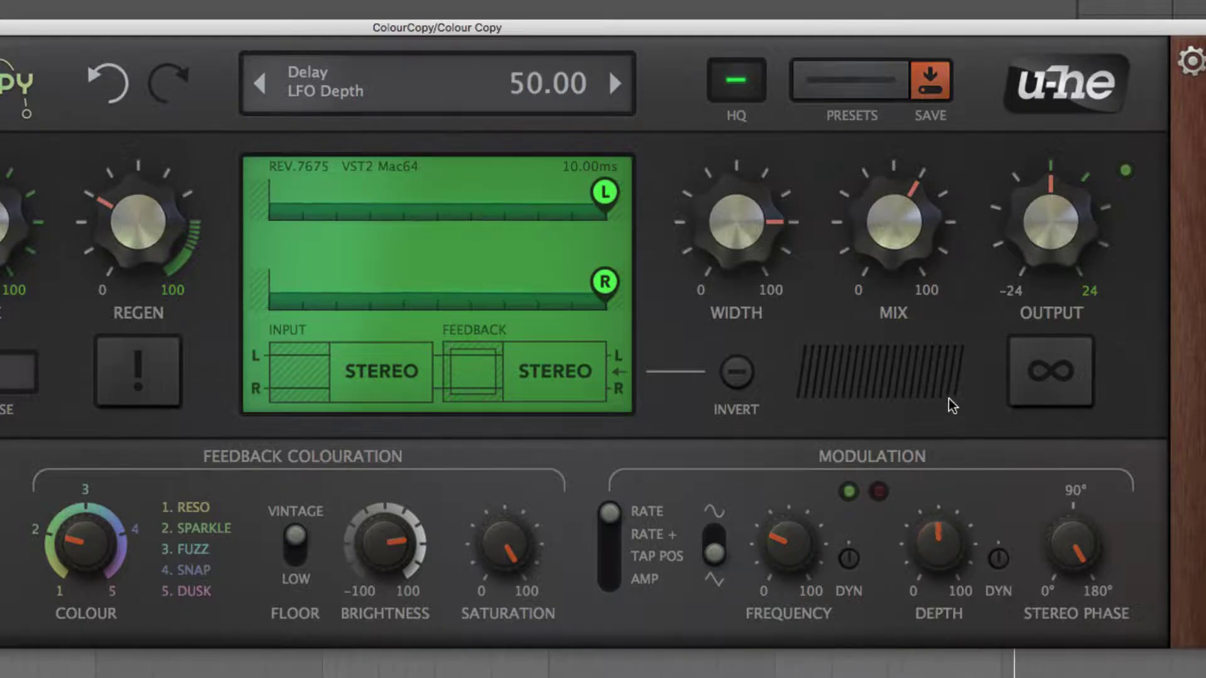
pyautogui.moveTo(937, 542); pyautogui.dragTo(944, 454)
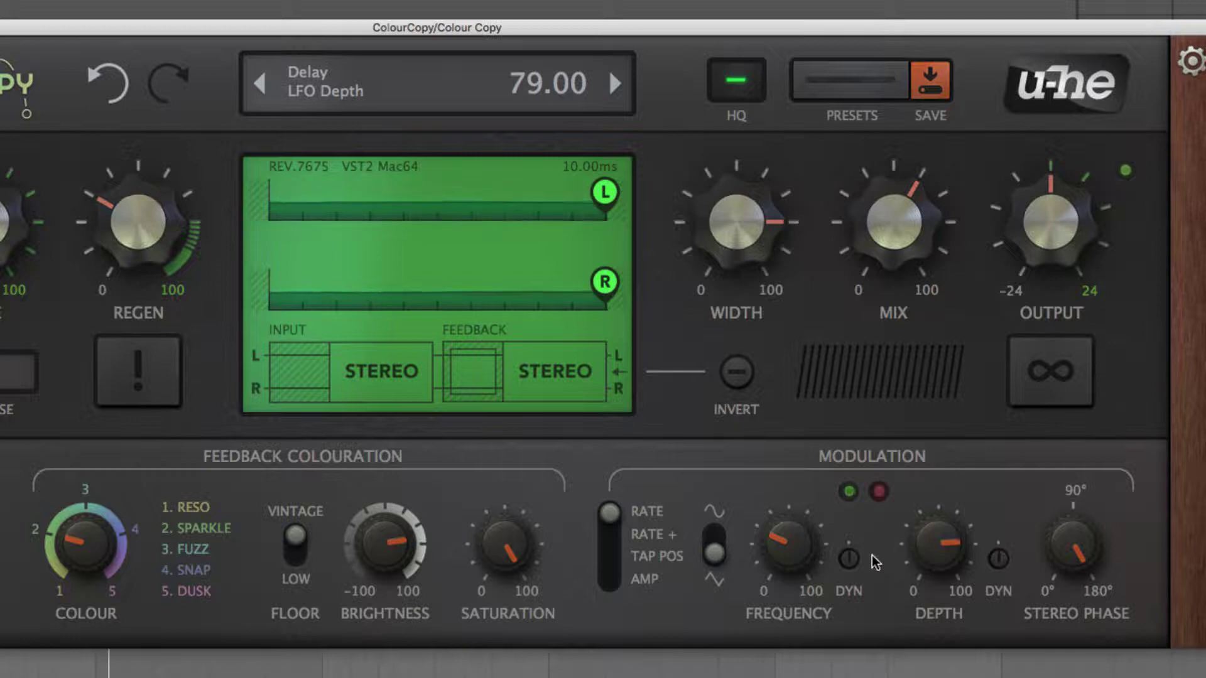
pyautogui.moveTo(792, 554)
pyautogui.mouseDown()
pyautogui.moveTo(803, 475)
pyautogui.moveTo(798, 551)
pyautogui.mouseUp()
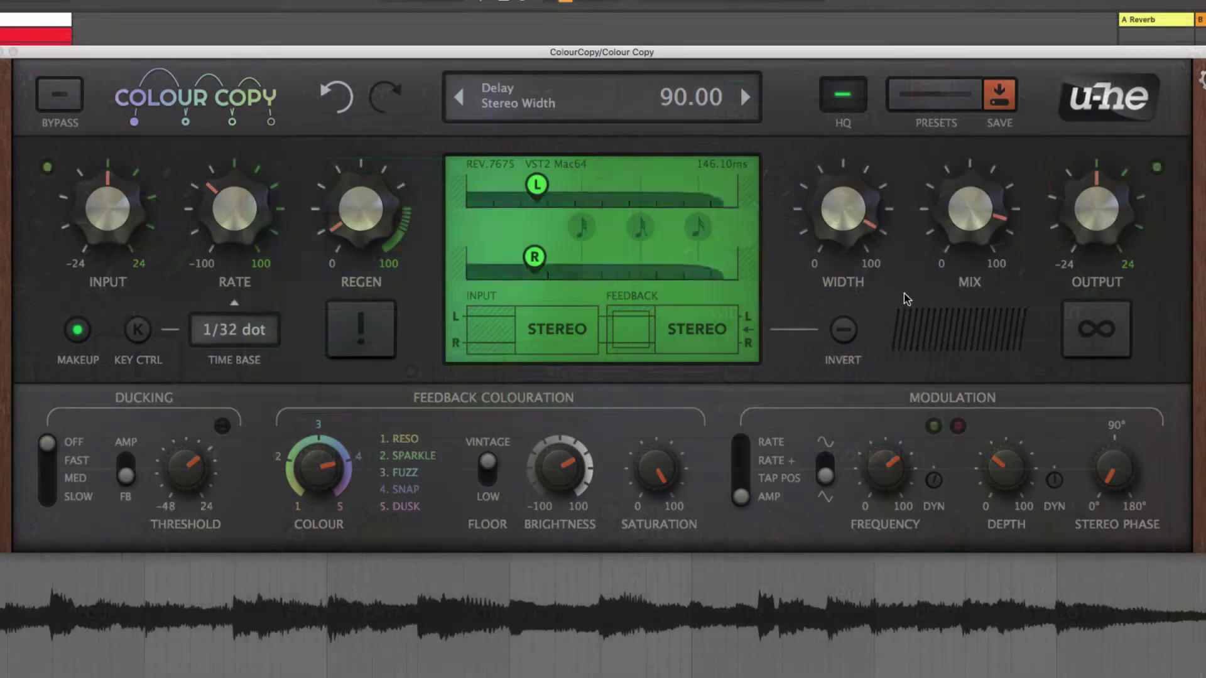
# Switch the LFO to sine, with frequency 22, depth about 88 and frequency dynamics 24.
pyautogui.click(828, 467)
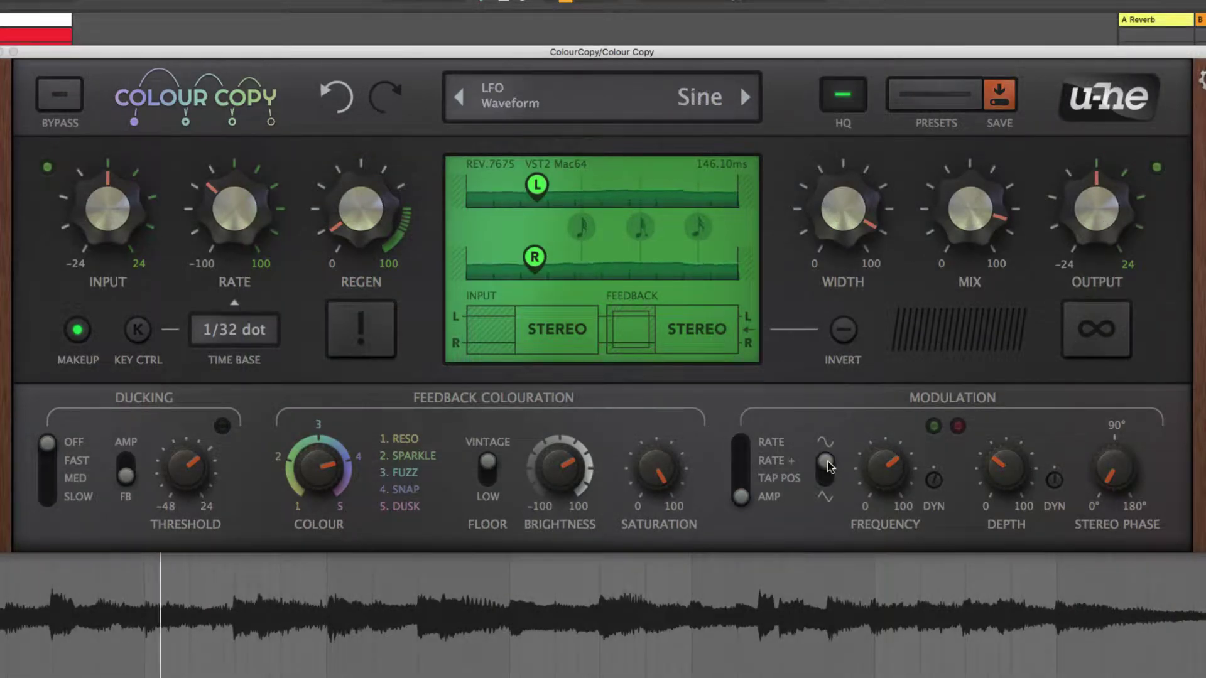
pyautogui.moveTo(886, 468); pyautogui.dragTo(915, 493)
pyautogui.moveTo(1012, 484); pyautogui.dragTo(1060, 478)
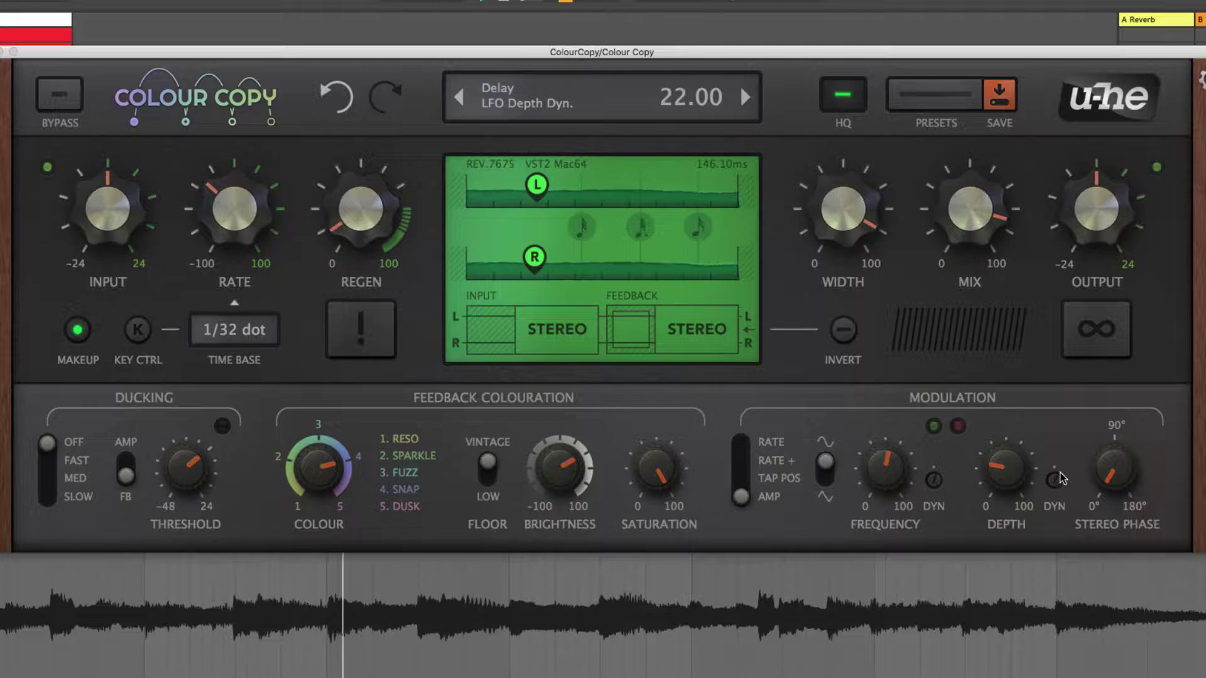
pyautogui.moveTo(935, 485); pyautogui.dragTo(934, 481)
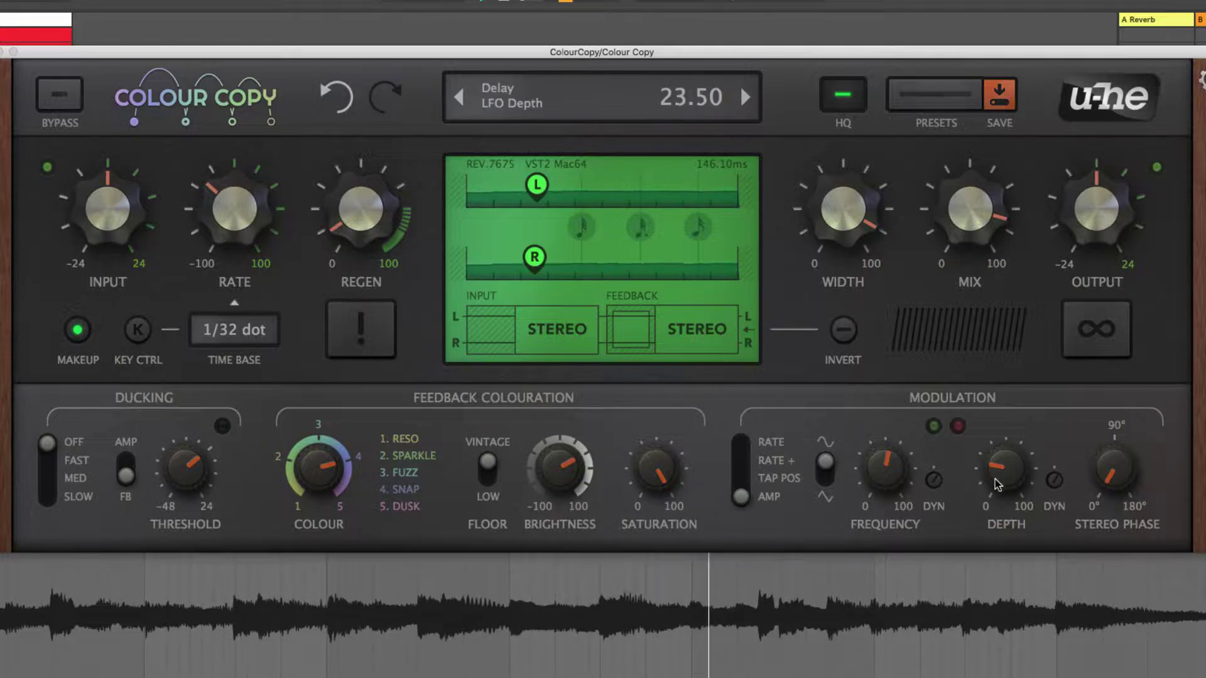
# Lower LFO depth to about 20, widen stereo phase to 169, and set frequency to 39.
pyautogui.moveTo(1008, 489); pyautogui.dragTo(1015, 494)
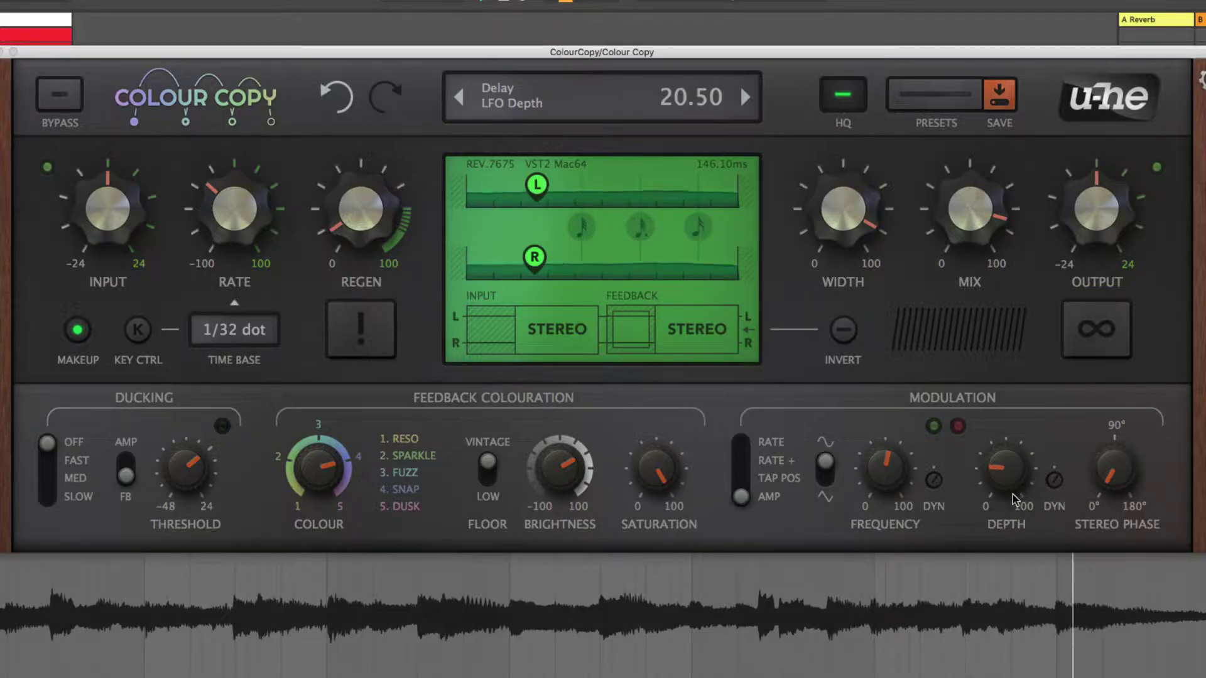
pyautogui.moveTo(1113, 477); pyautogui.dragTo(1114, 466)
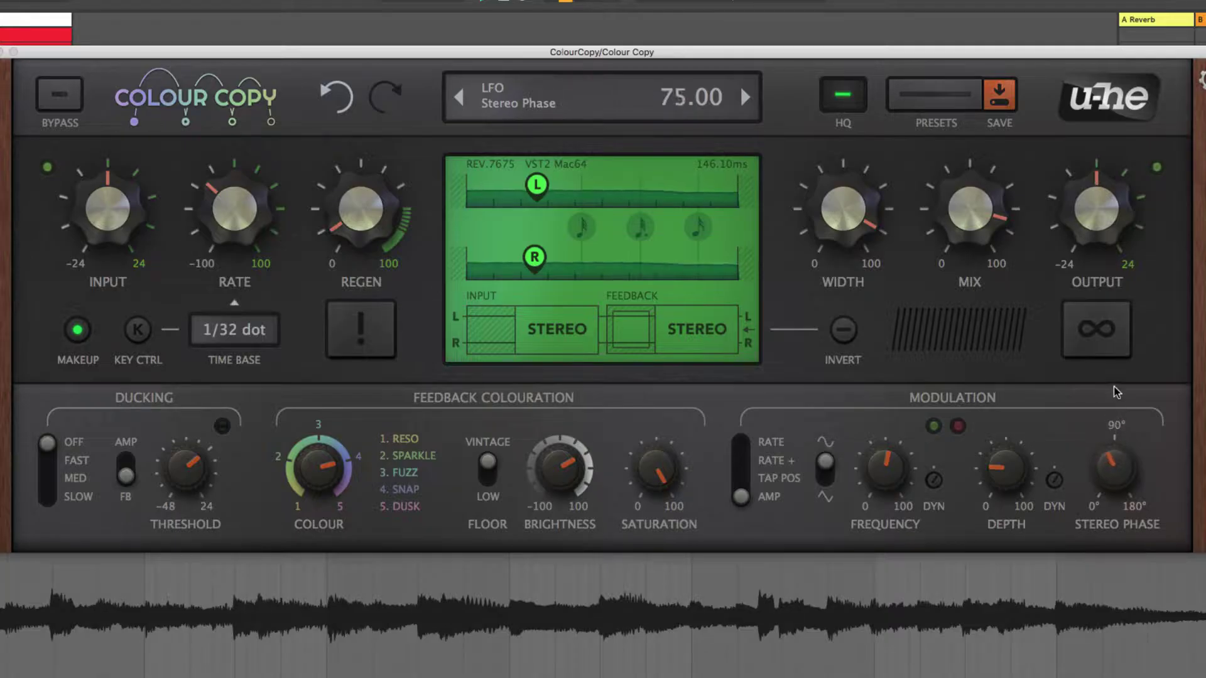
pyautogui.moveTo(1117, 392); pyautogui.dragTo(1123, 281)
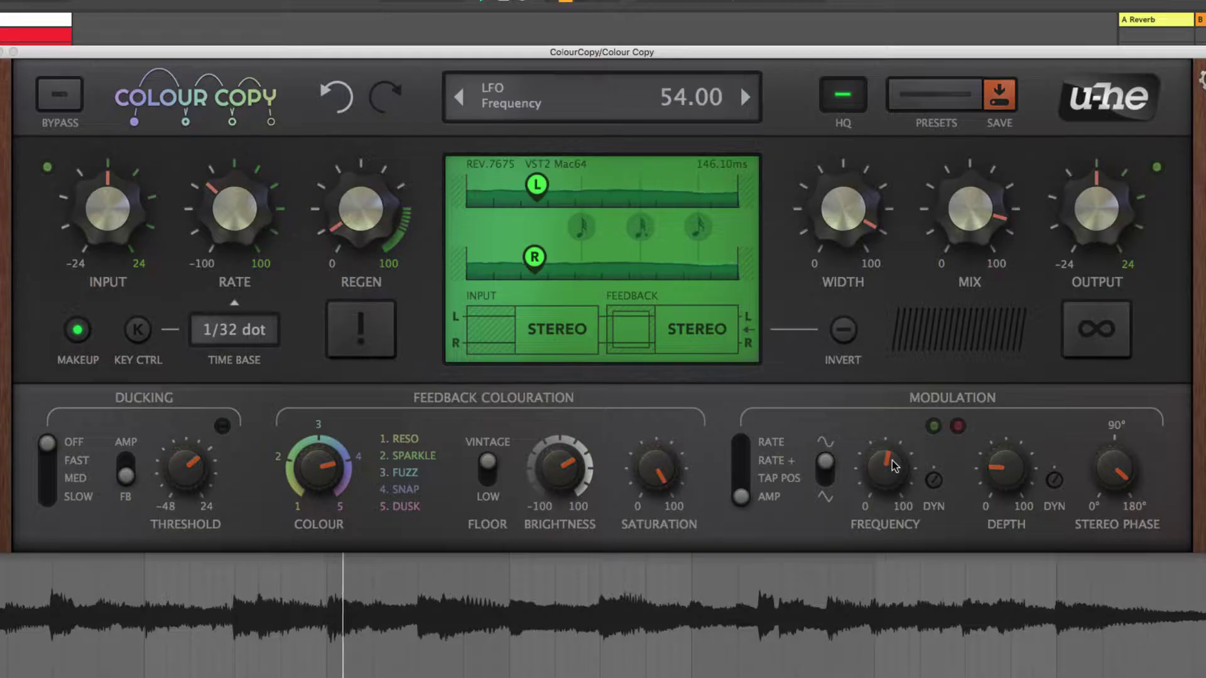
pyautogui.moveTo(895, 466)
pyautogui.mouseDown()
pyautogui.moveTo(889, 501)
pyautogui.moveTo(893, 484)
pyautogui.mouseUp()
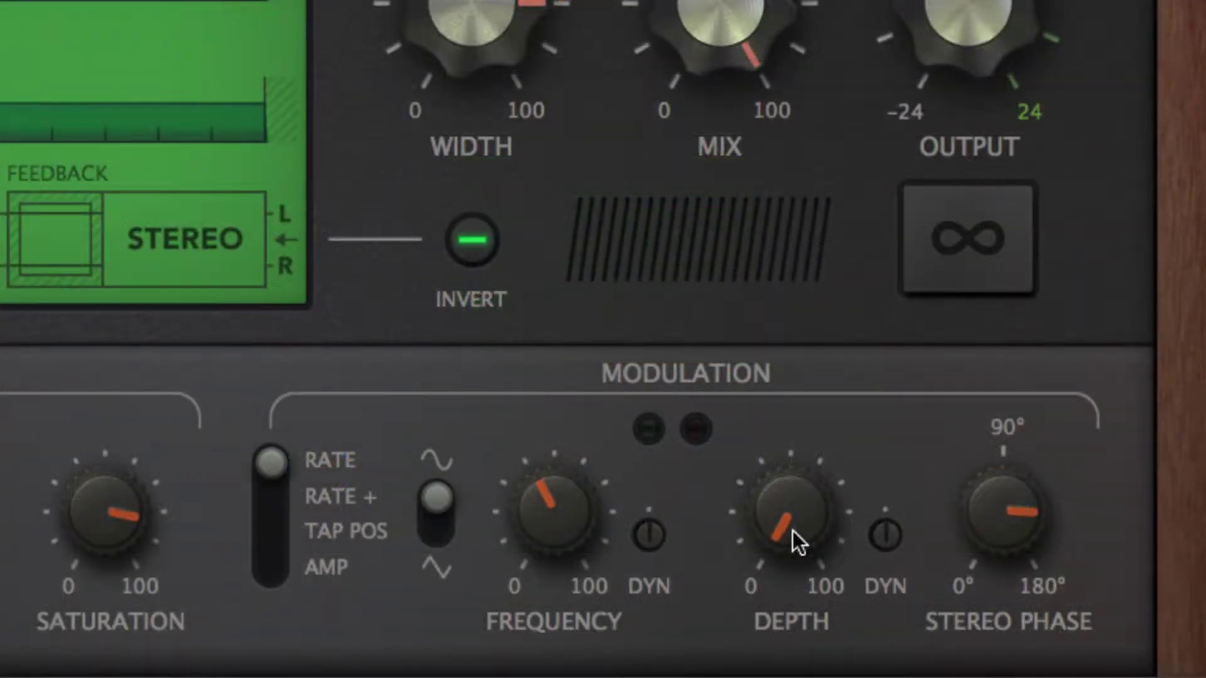
# Sweep the Modulation DEPTH knob up from its shallow setting to about 90.
pyautogui.moveTo(793, 507); pyautogui.dragTo(811, 411)
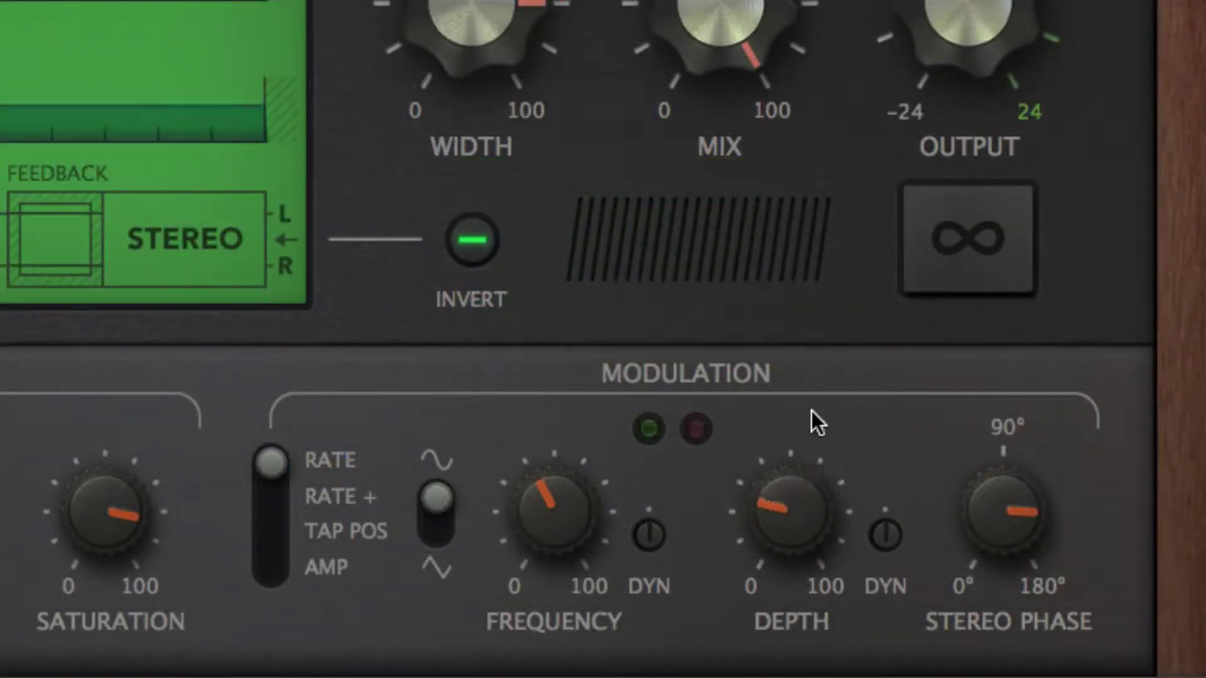
pyautogui.moveTo(816, 364); pyautogui.dragTo(821, 316)
pyautogui.moveTo(824, 254); pyautogui.dragTo(834, 167)
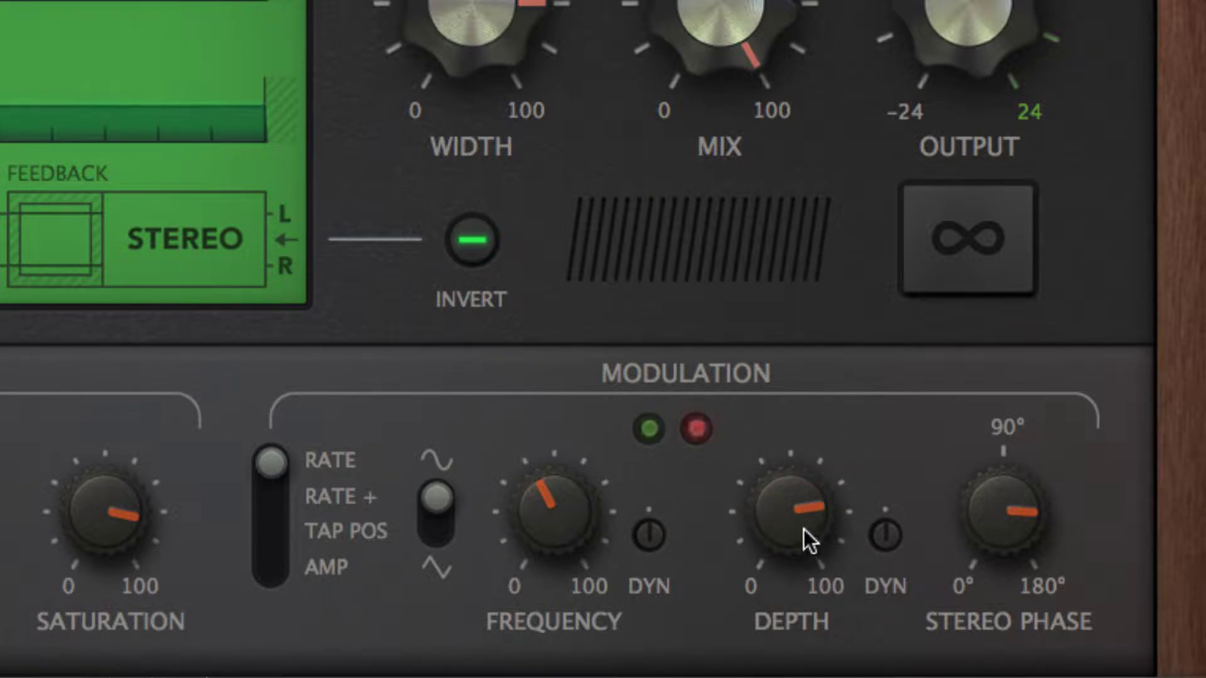
pyautogui.moveTo(804, 529); pyautogui.dragTo(801, 641)
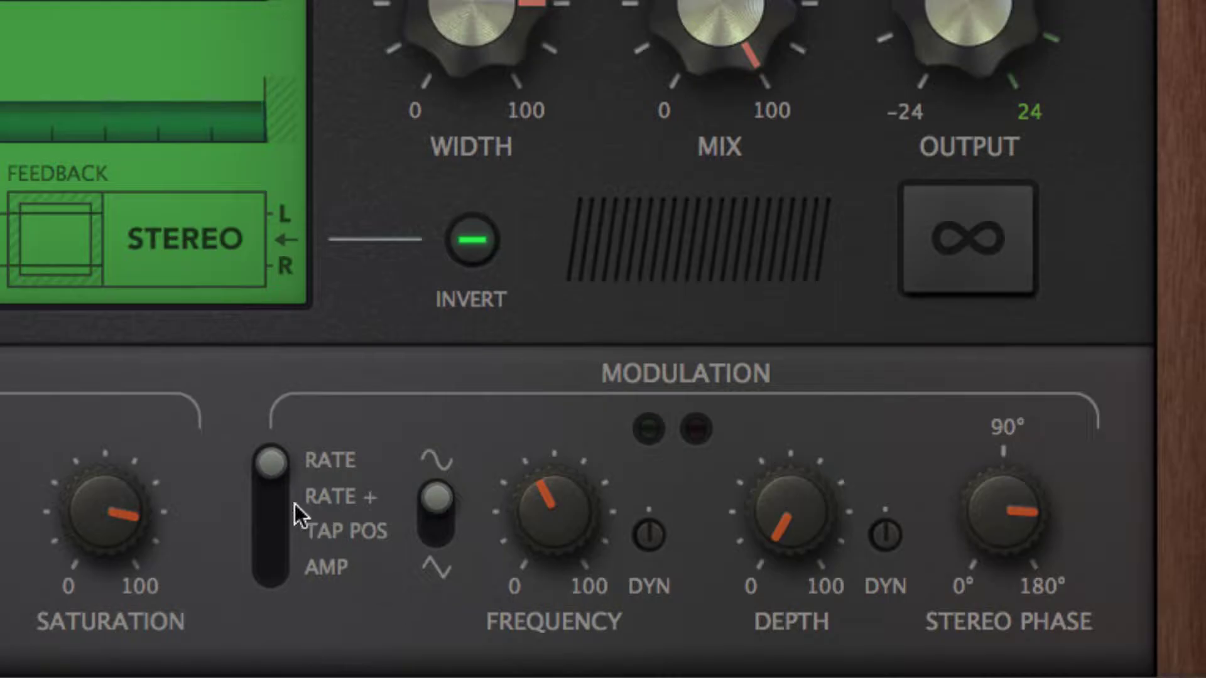
pyautogui.moveTo(800, 548); pyautogui.dragTo(806, 460)
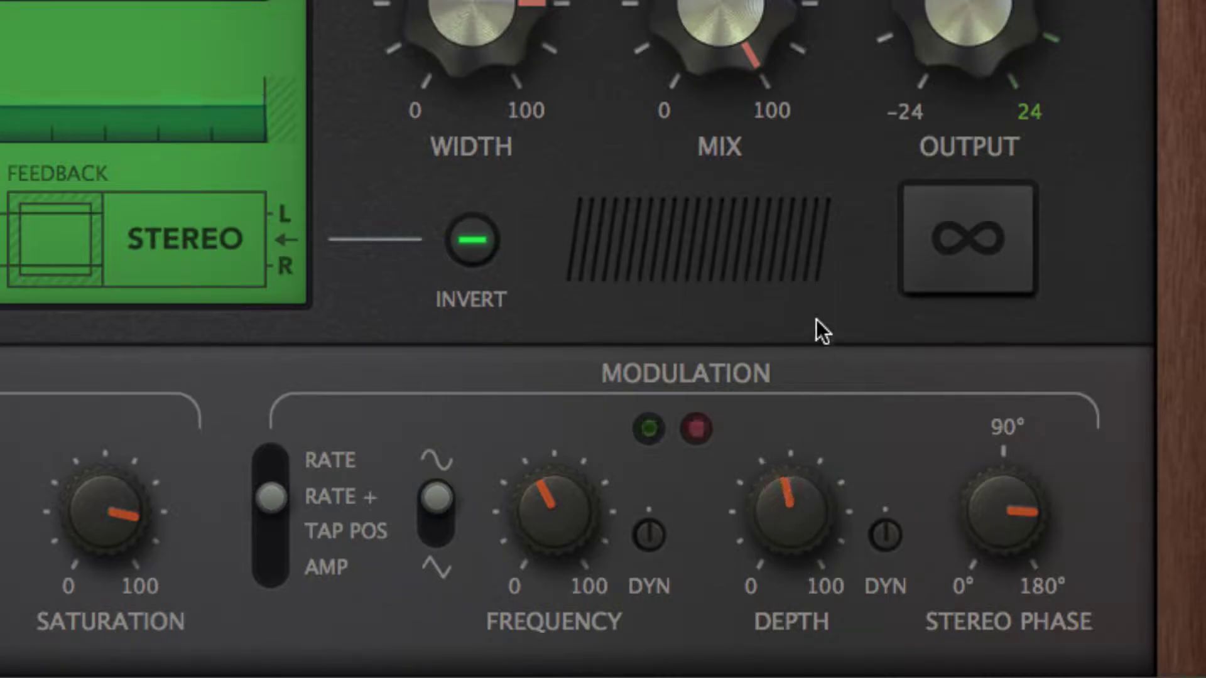
pyautogui.moveTo(821, 266); pyautogui.dragTo(827, 213)
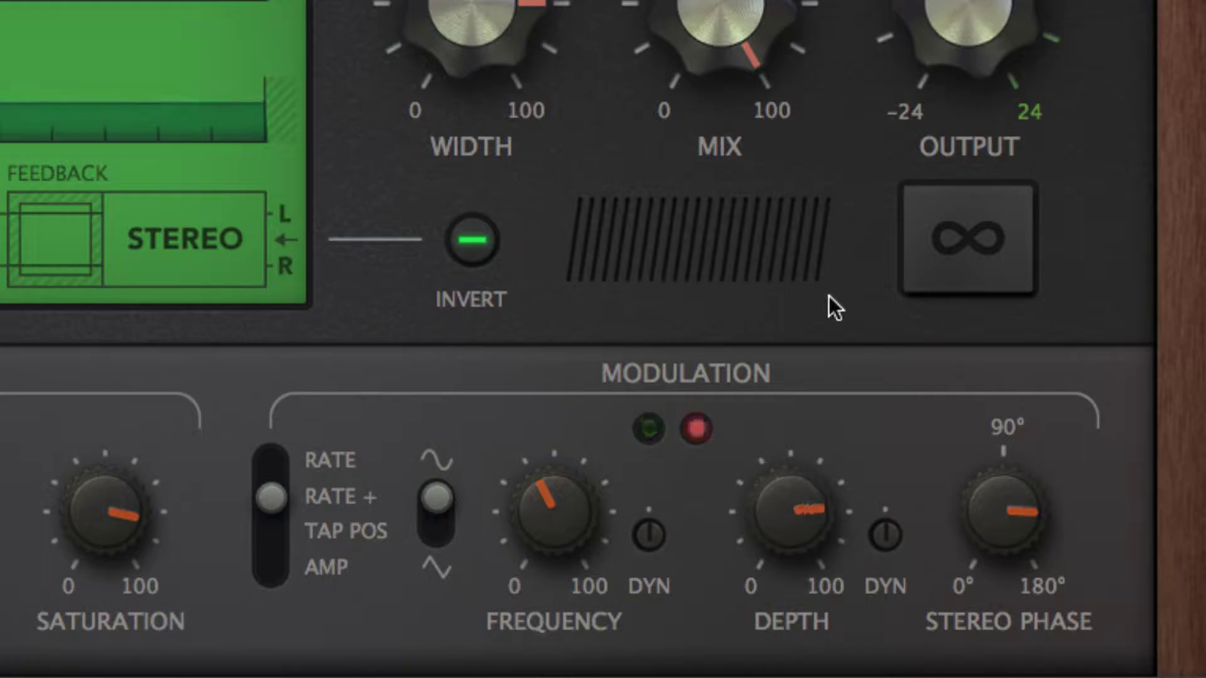
pyautogui.moveTo(782, 500); pyautogui.dragTo(792, 352)
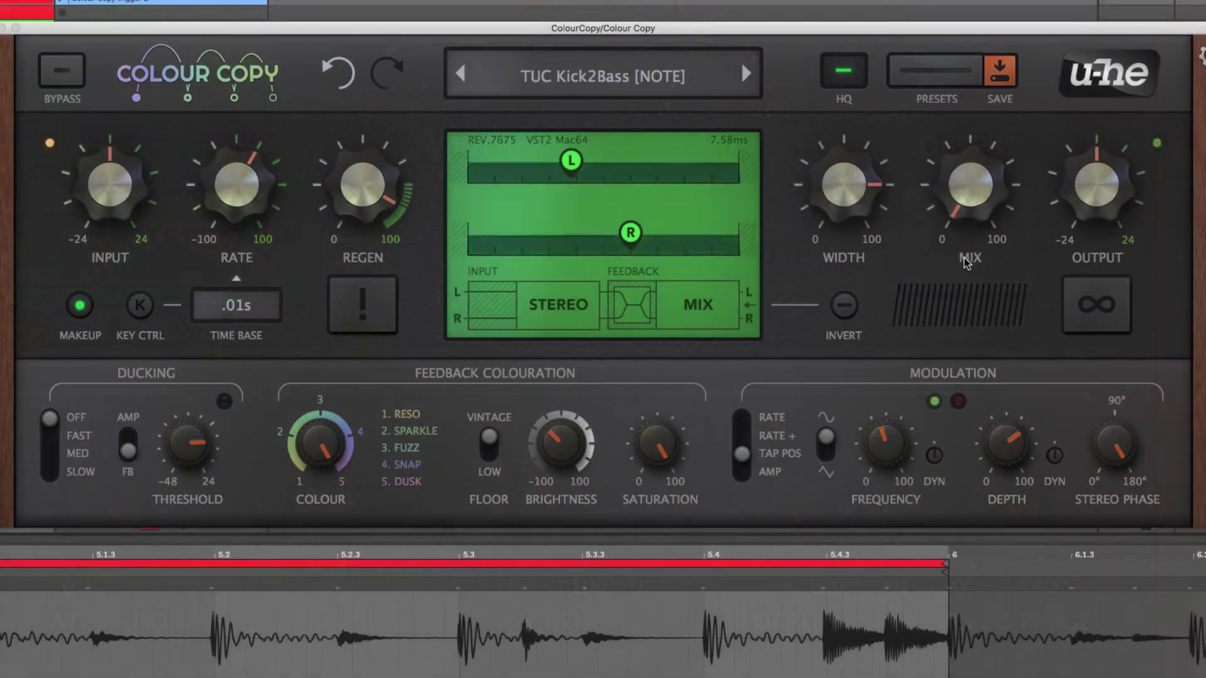
# On TUC Kick2Bass [NOTE], raise MIX to about 29, enable KEY CTRL, and launch the Colour Copy trigger 2 clip.
pyautogui.moveTo(955, 198)
pyautogui.moveTo(960, 200); pyautogui.dragTo(989, 79)
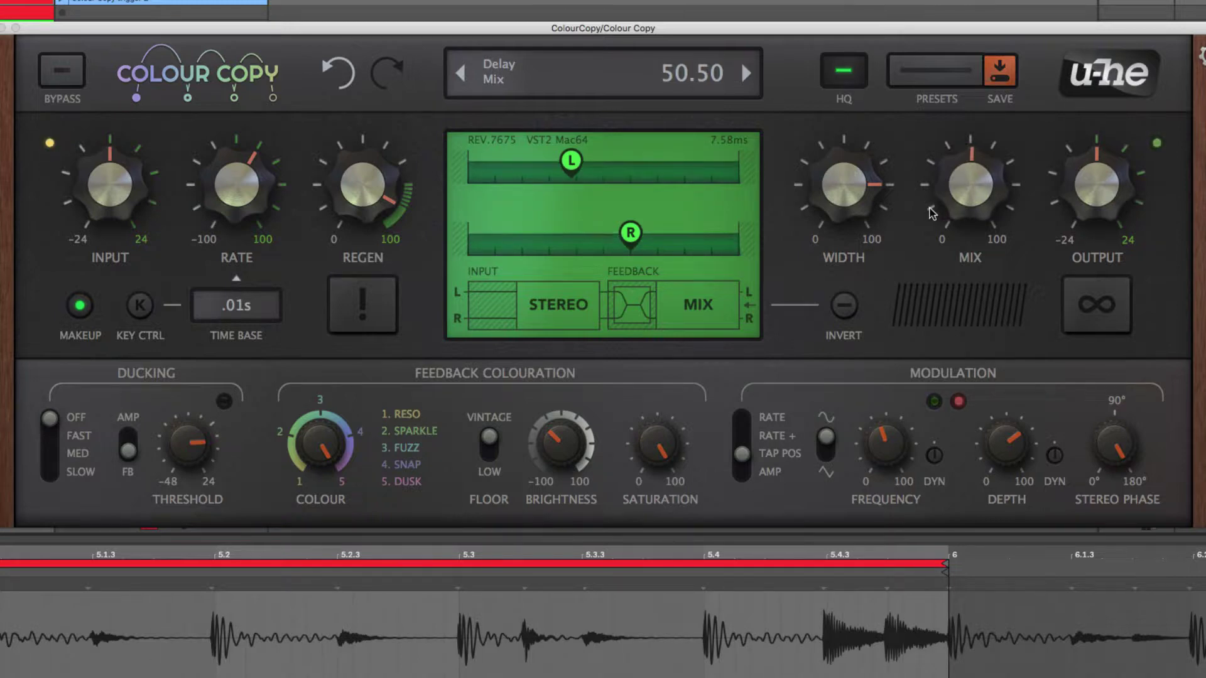
pyautogui.click(141, 306)
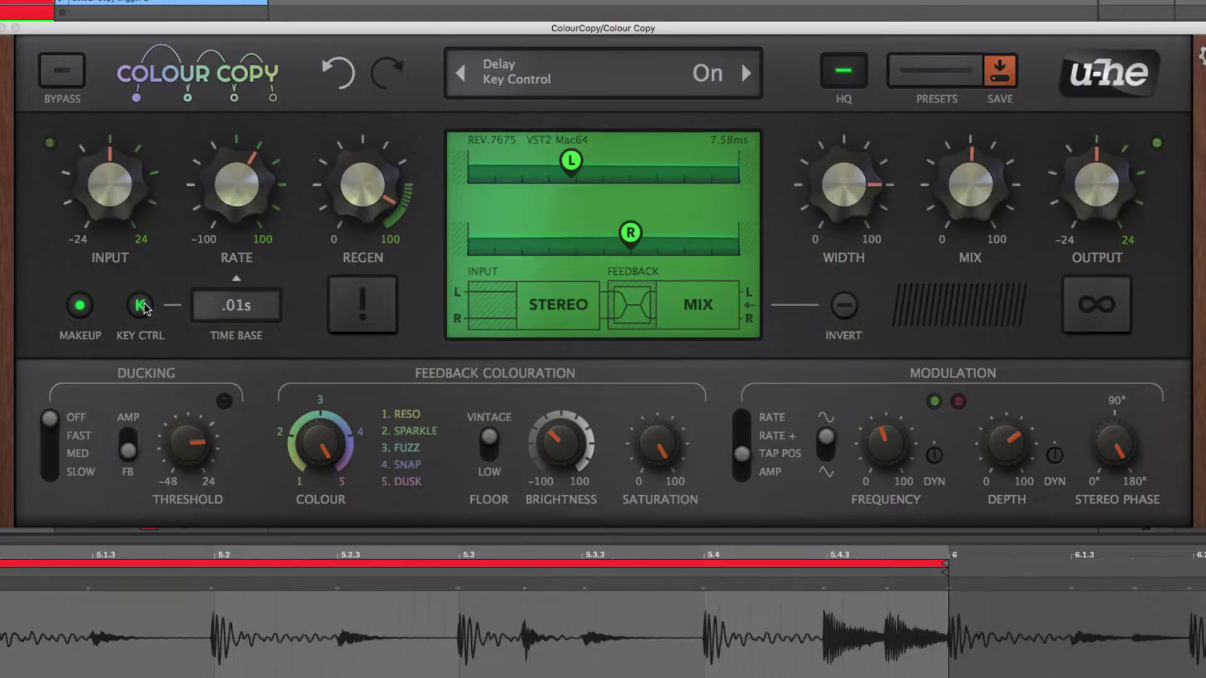
pyautogui.click(151, 2)
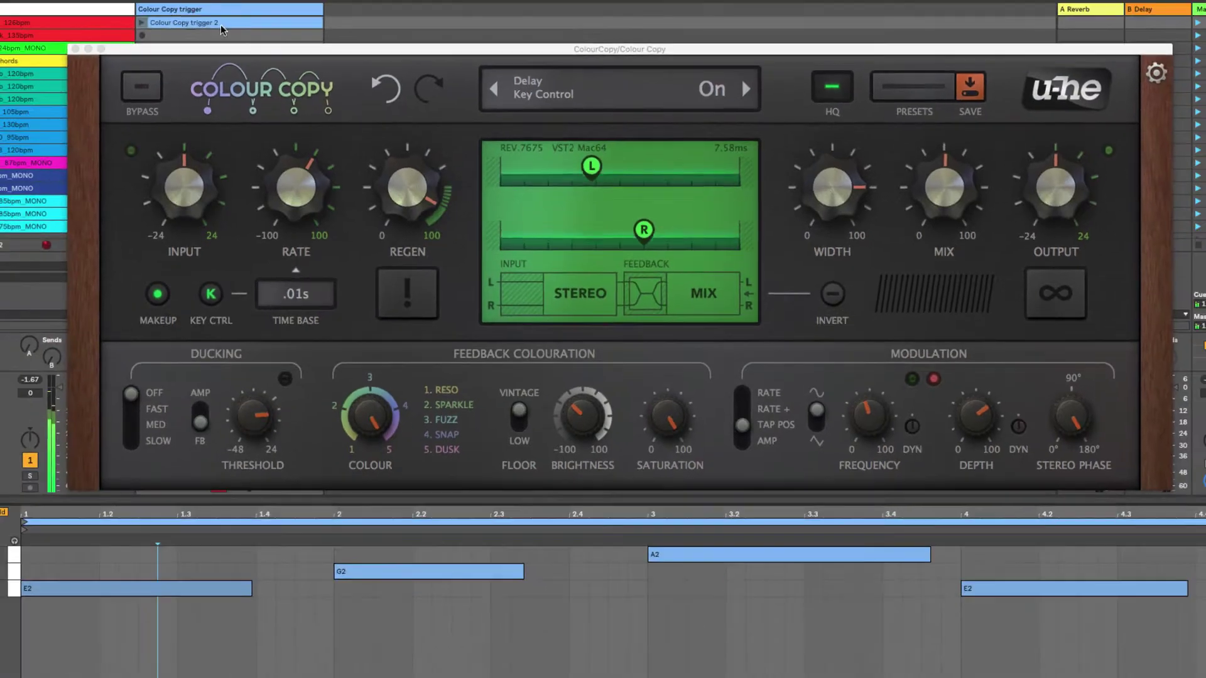
pyautogui.click(141, 23)
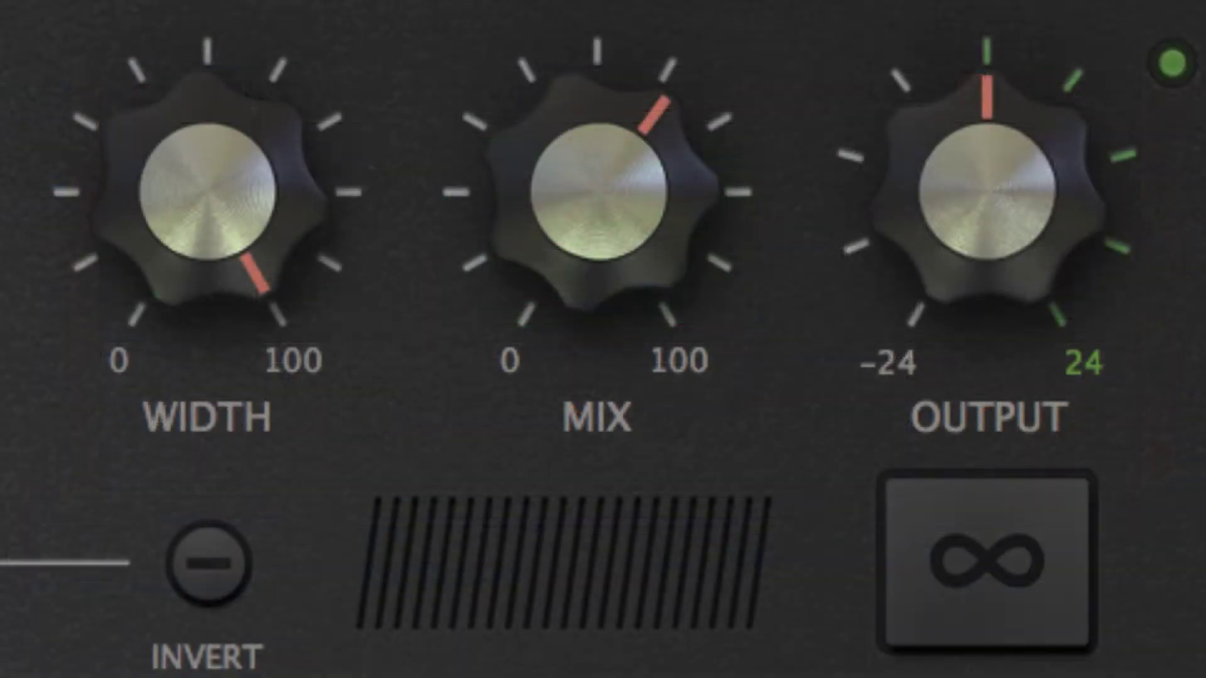
# Freeze the delay, set mix near maximum, regen 19.50, colour 4.50, and rate from -76 to -46.
pyautogui.click(915, 587)
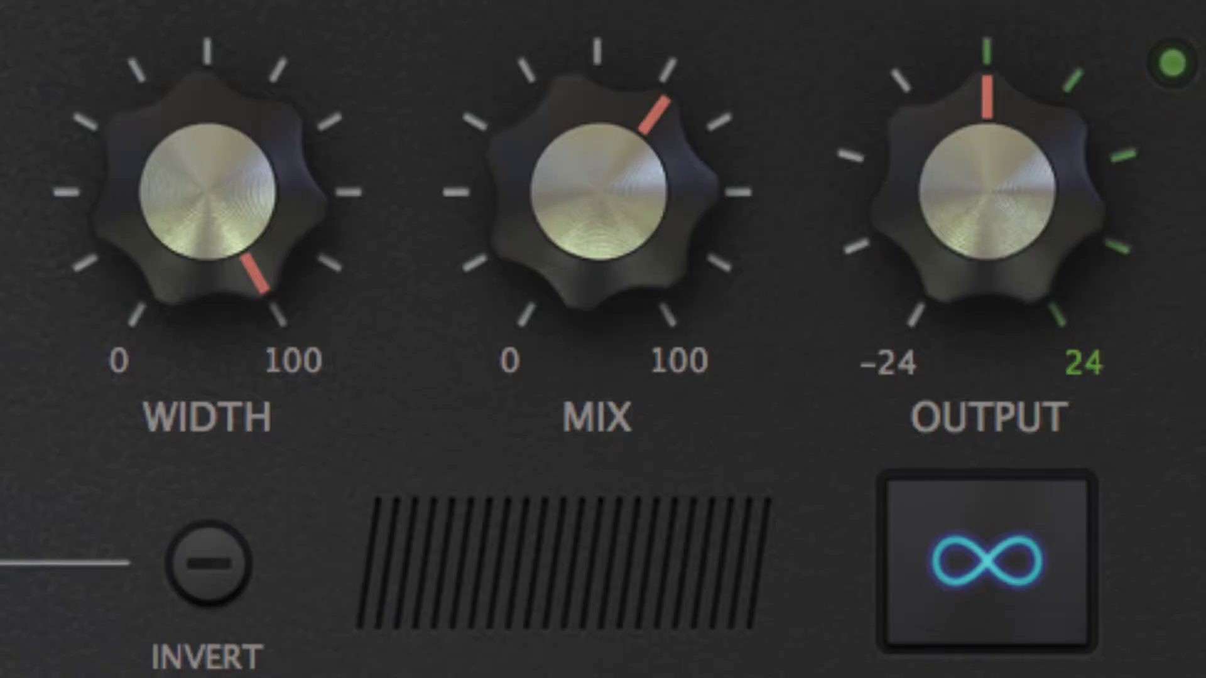
pyautogui.moveTo(532, 212); pyautogui.dragTo(549, 0)
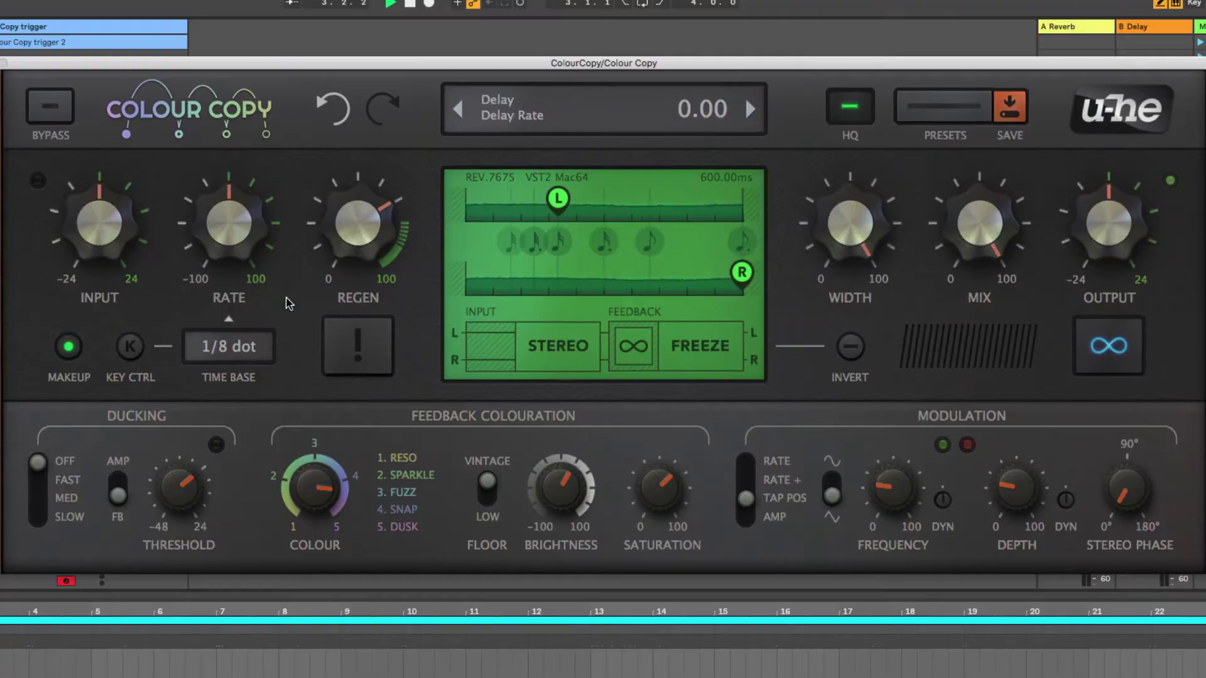
pyautogui.moveTo(357, 226); pyautogui.dragTo(331, 333)
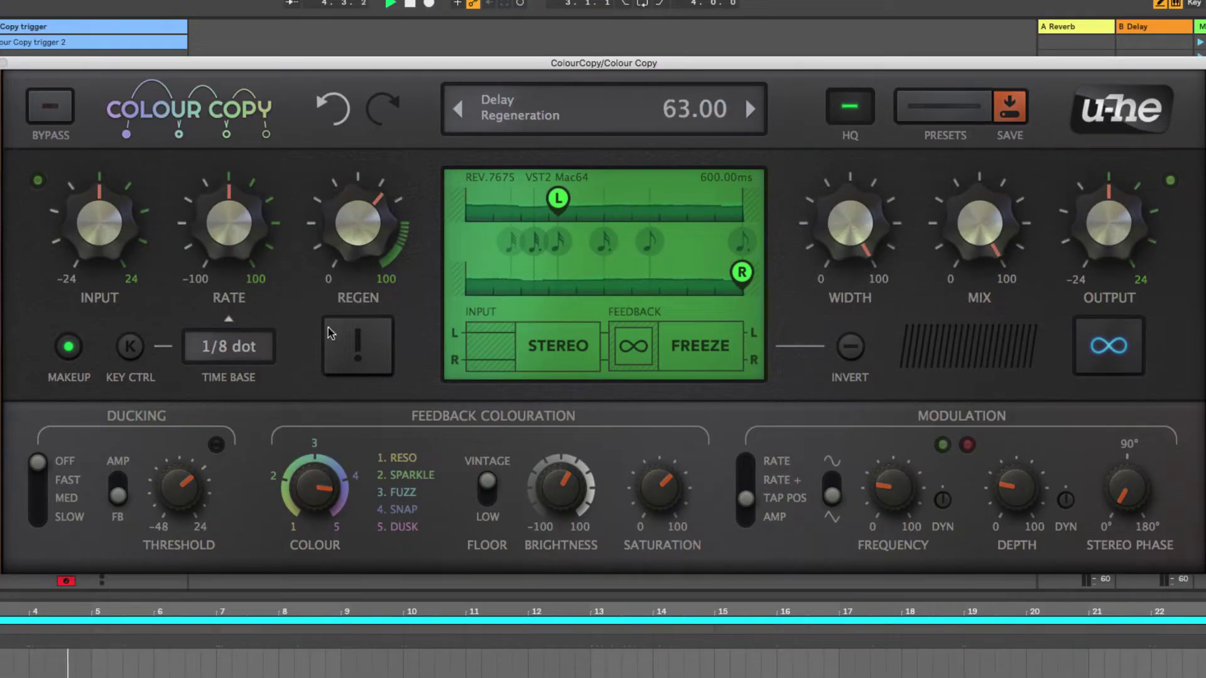
pyautogui.moveTo(314, 488)
pyautogui.mouseDown()
pyautogui.moveTo(312, 503)
pyautogui.moveTo(310, 484)
pyautogui.mouseUp()
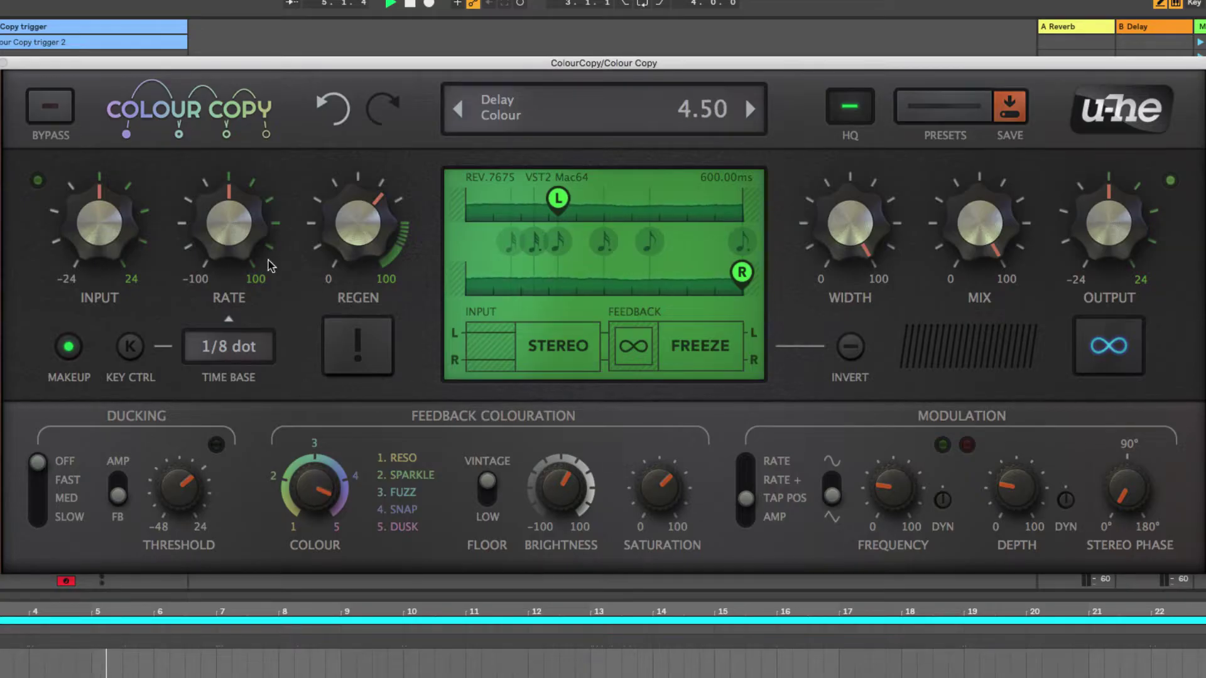
pyautogui.moveTo(236, 231); pyautogui.dragTo(248, 280)
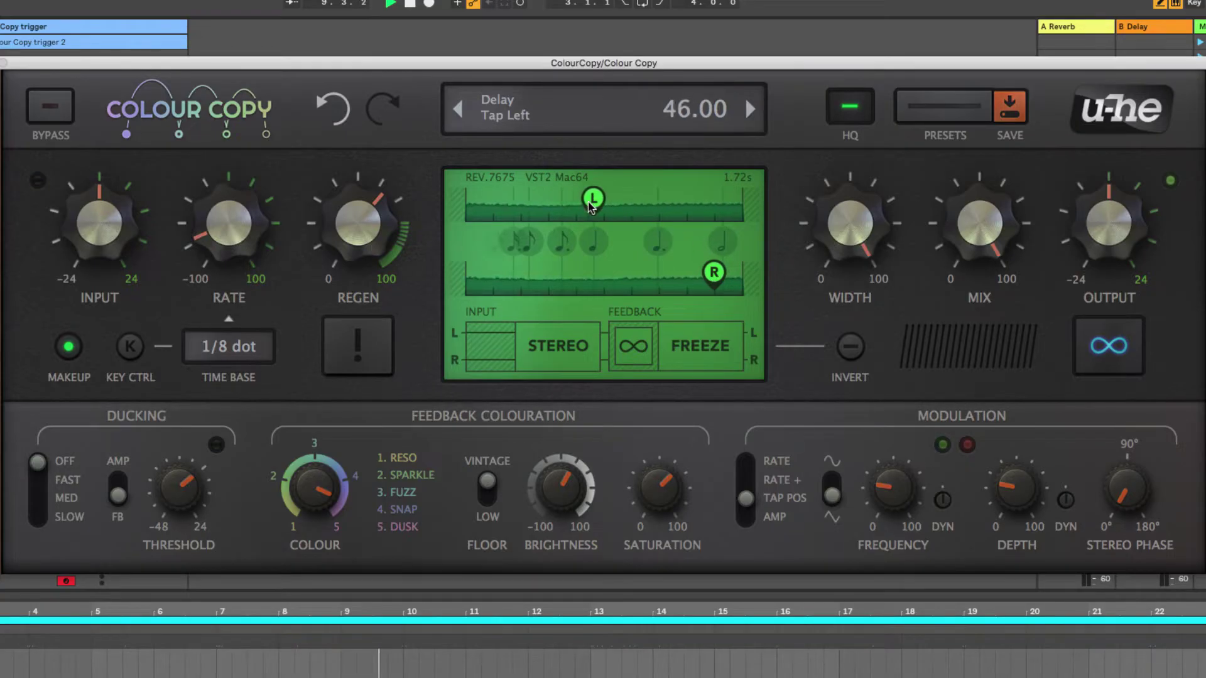
pyautogui.moveTo(245, 258); pyautogui.dragTo(241, 229)
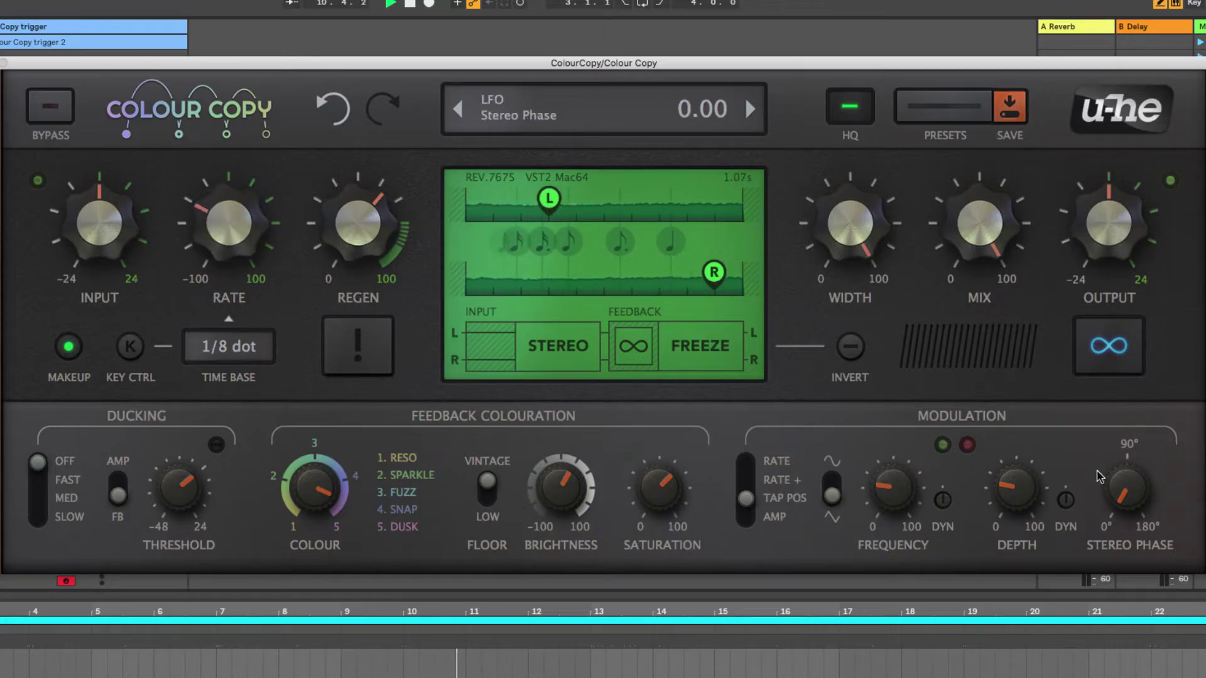
# Set LFO frequency 31.50, depth 38.50, stereo phase 180, target Rate, and re-enable KEY CTRL.
pyautogui.moveTo(889, 482); pyautogui.dragTo(891, 472)
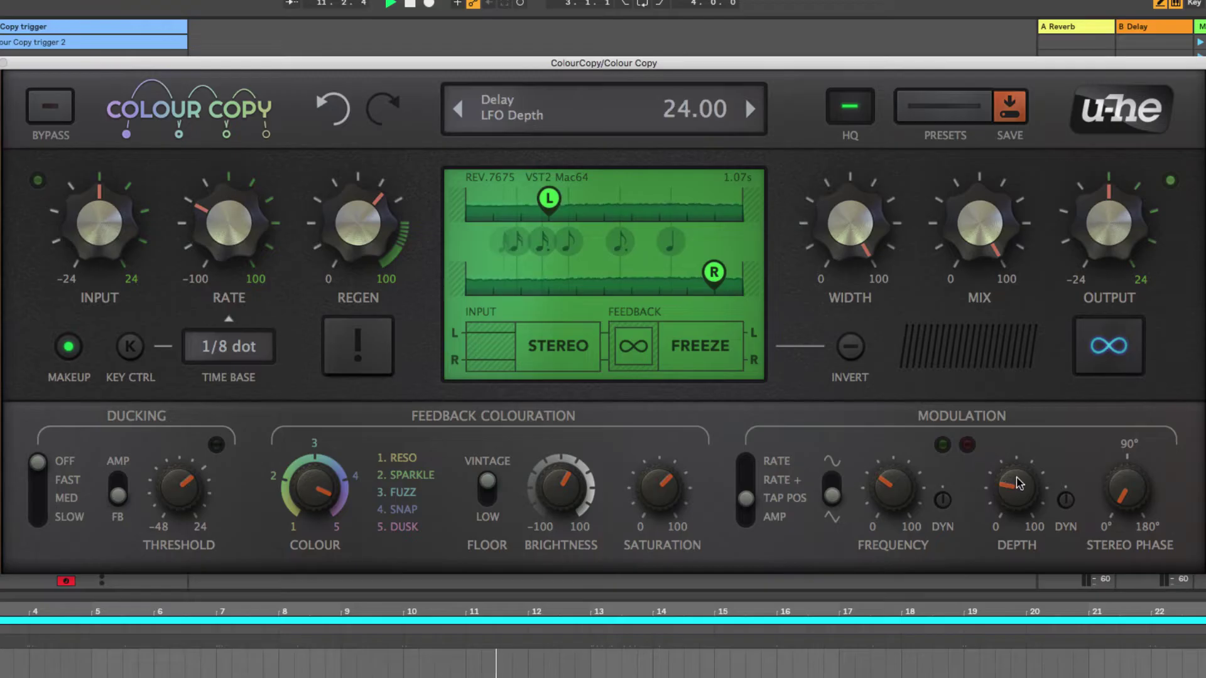
pyautogui.moveTo(1017, 485); pyautogui.dragTo(1031, 448)
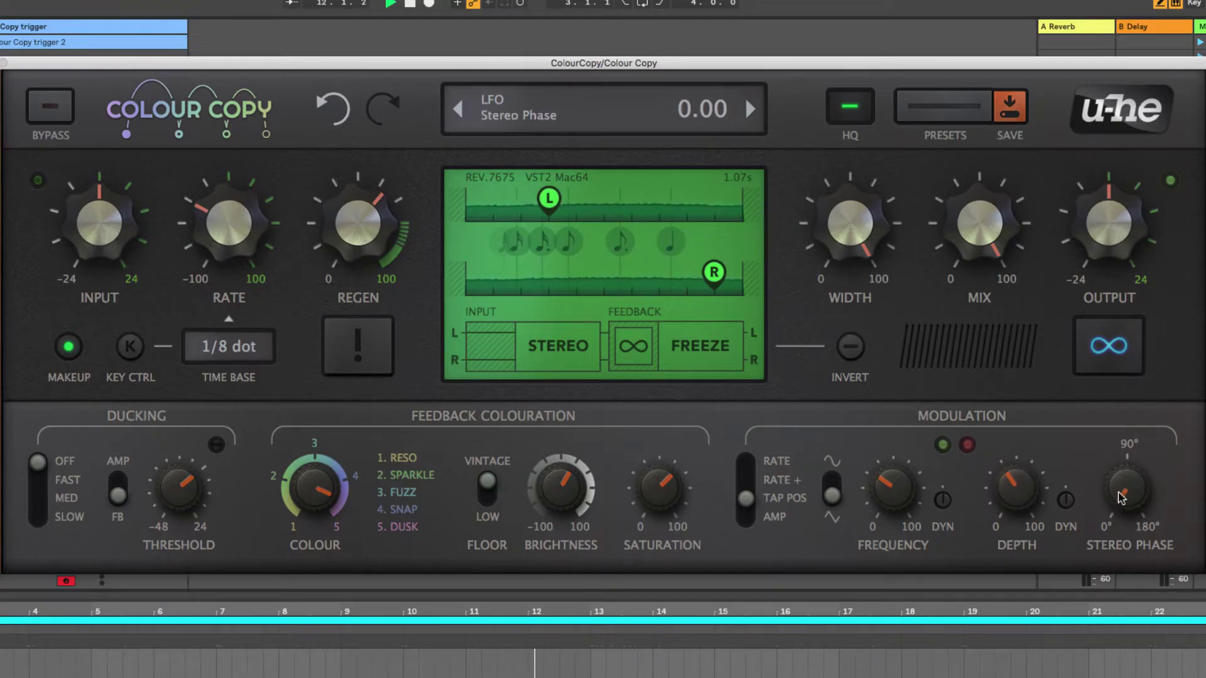
pyautogui.moveTo(1122, 498); pyautogui.dragTo(1148, 263)
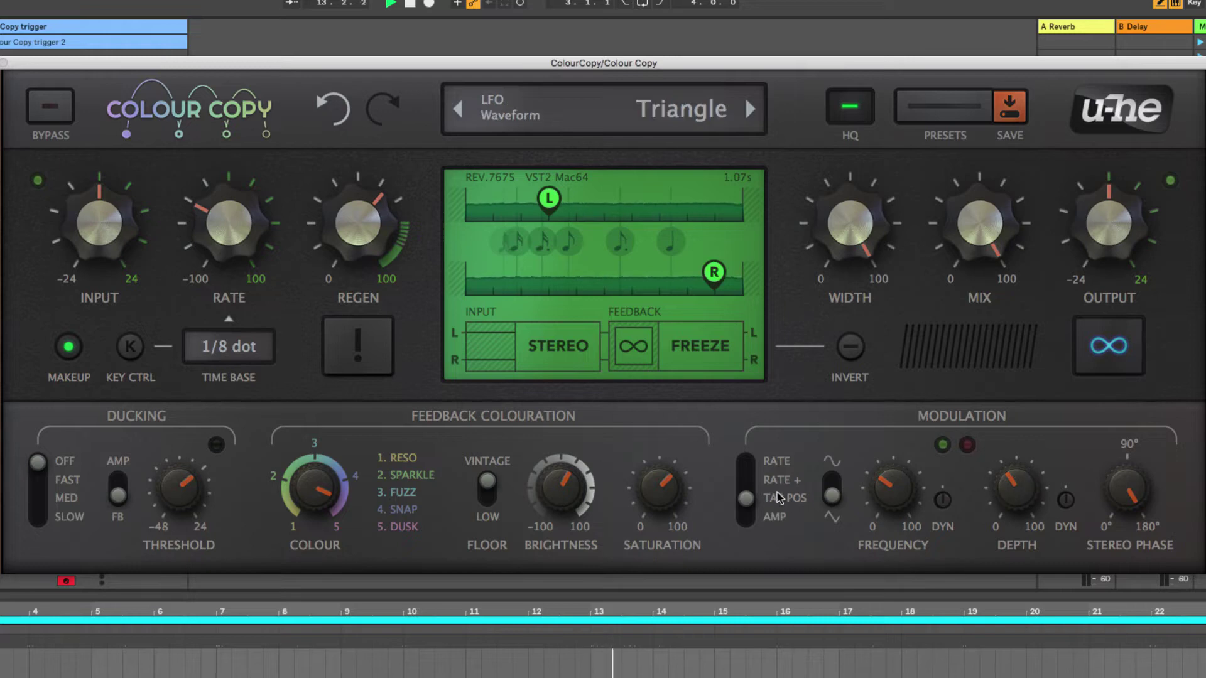
pyautogui.click(747, 465)
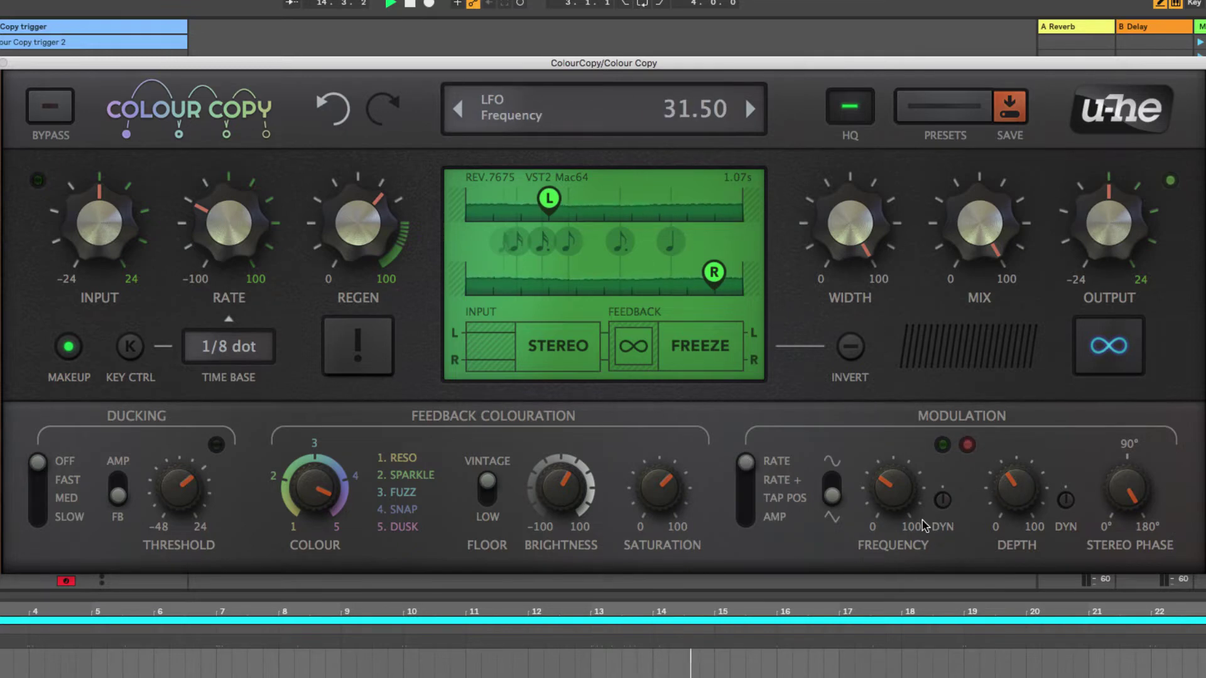
pyautogui.click(136, 347)
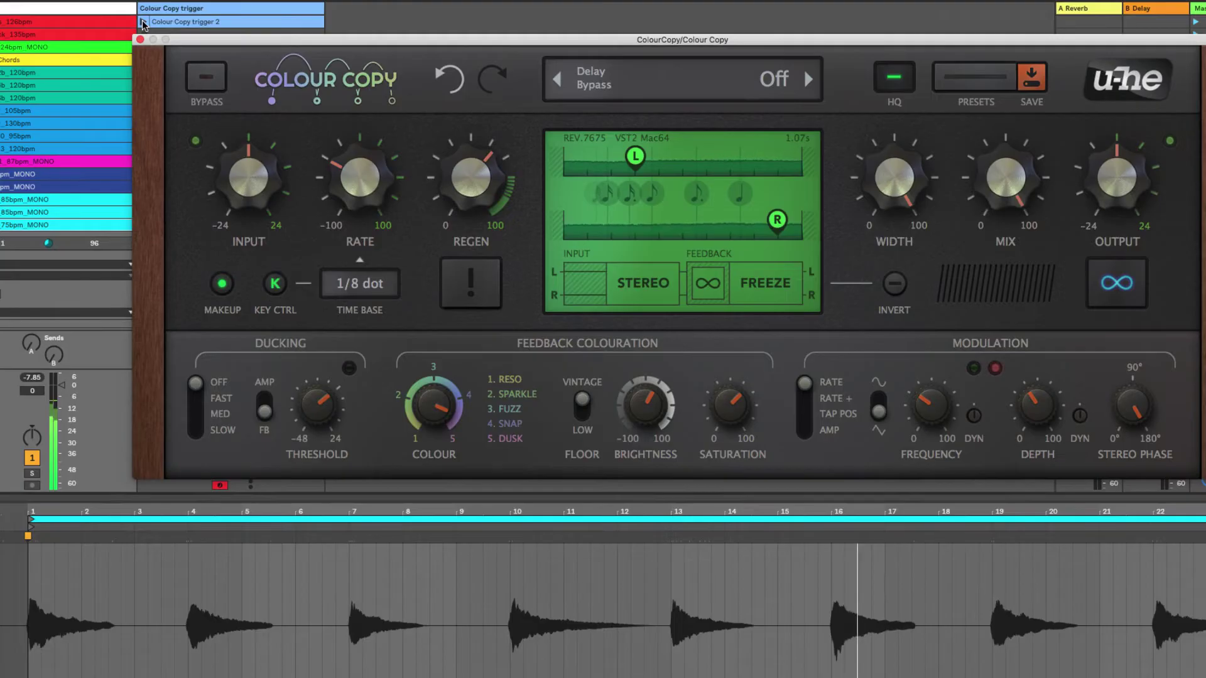
# Play the Colour Copy trigger 2 clip through the frozen TAS Upshift preset.
pyautogui.click(143, 22)
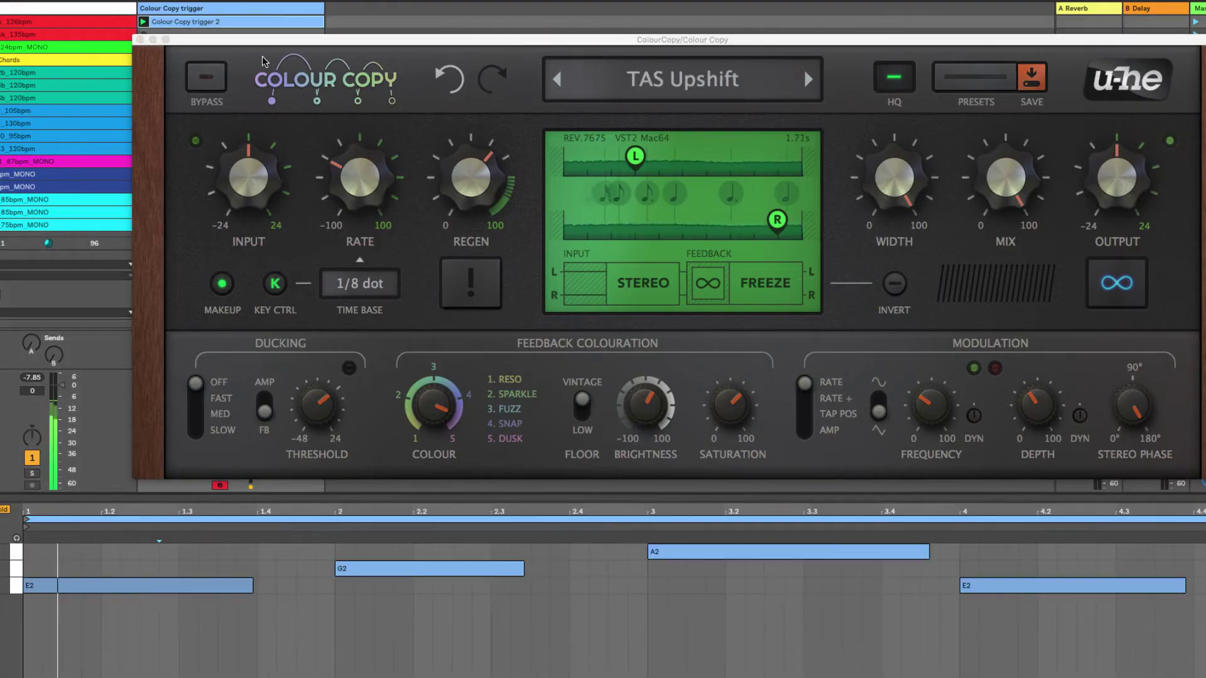
pyautogui.moveTo(462, 141)
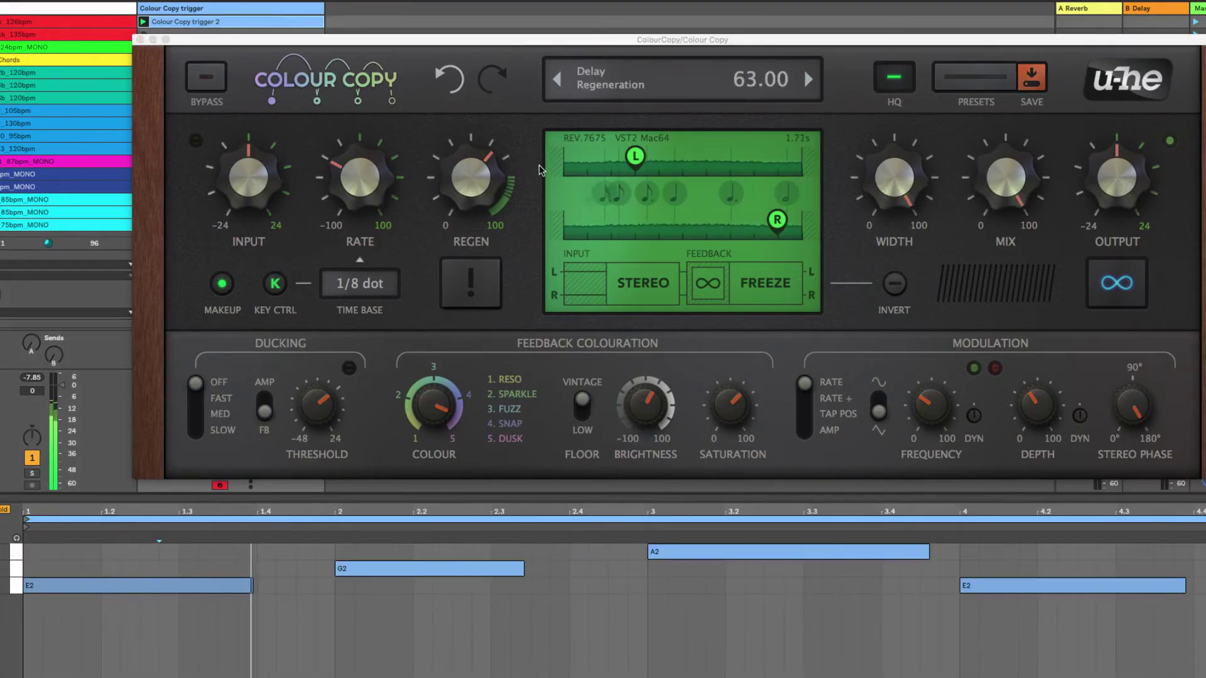